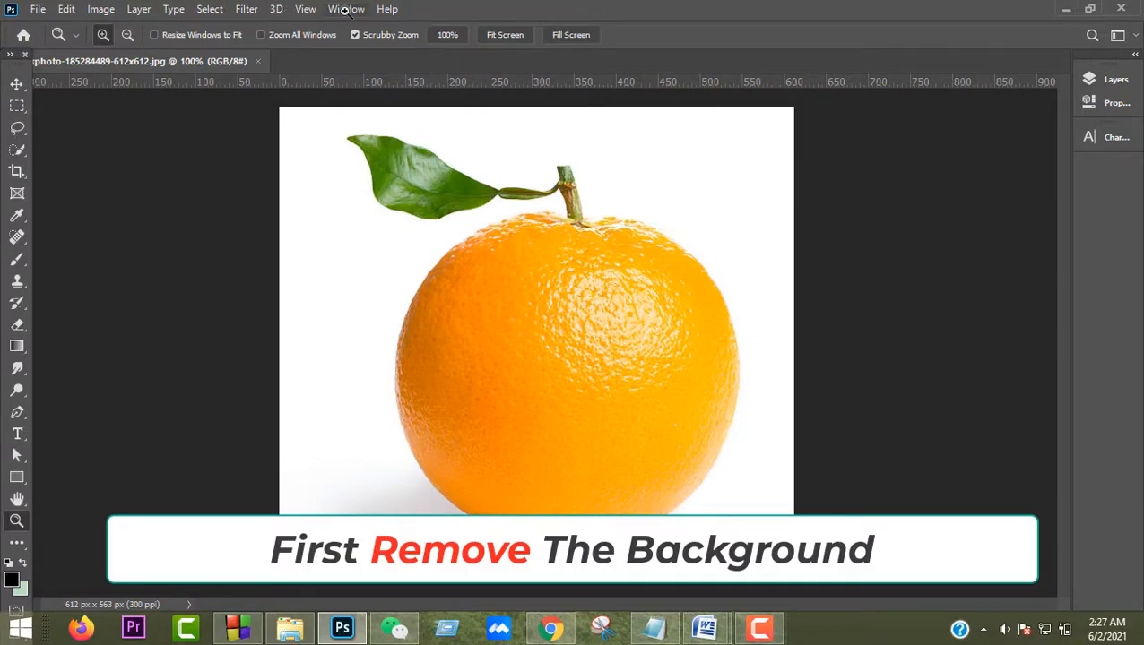
- Show the Layers panel and unlock the Background layer of the orange photo
{"action": "left_click", "coordinate": [346, 10]}
{"action": "left_click", "coordinate": [430, 363]}
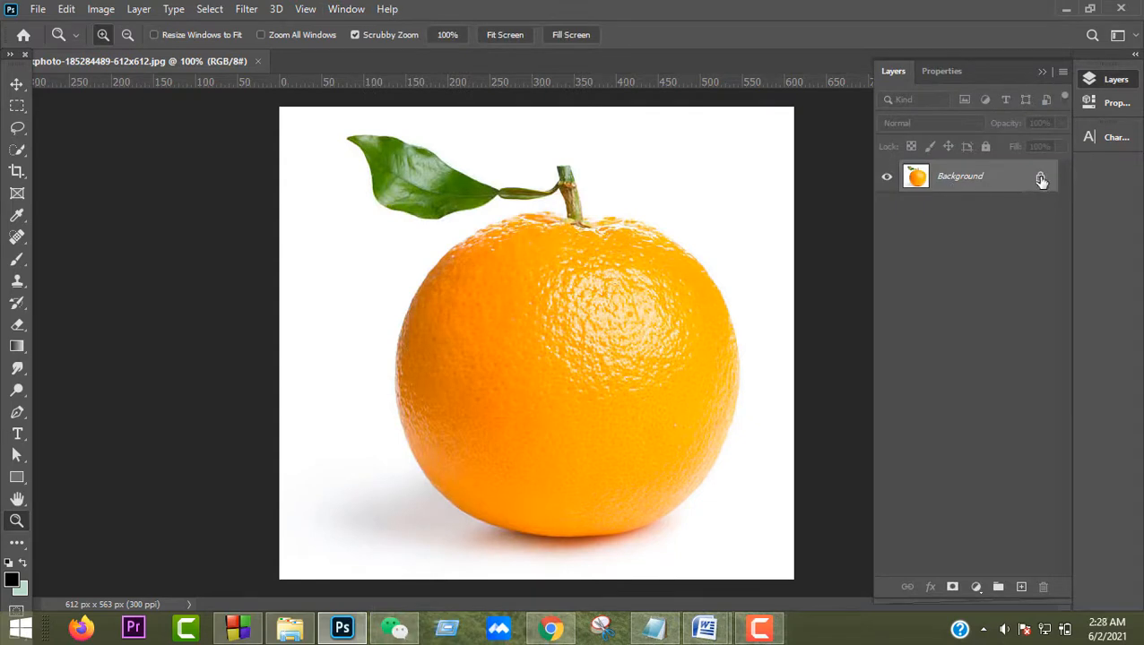
{"action": "left_click", "coordinate": [1040, 179]}
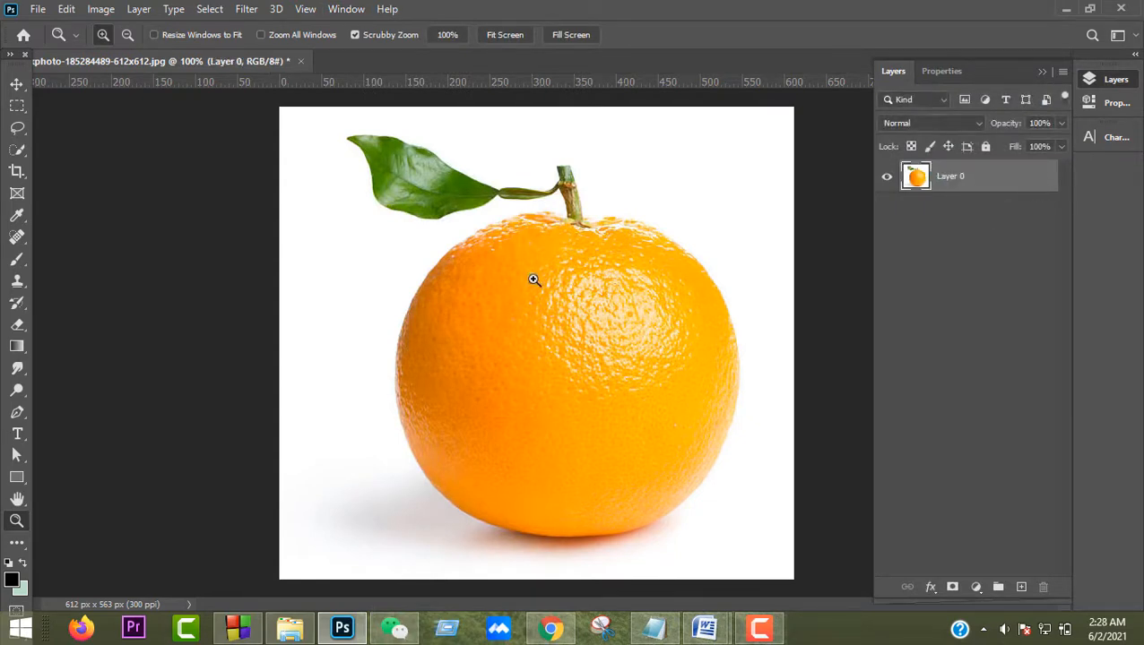
- Select the body of the orange using the Quick Selection tool with a 19 px brush
{"action": "scroll", "coordinate": [426, 274], "scroll_direction": "down", "scroll_amount": 3}
{"action": "scroll", "coordinate": [587, 289], "scroll_direction": "up", "scroll_amount": 2}
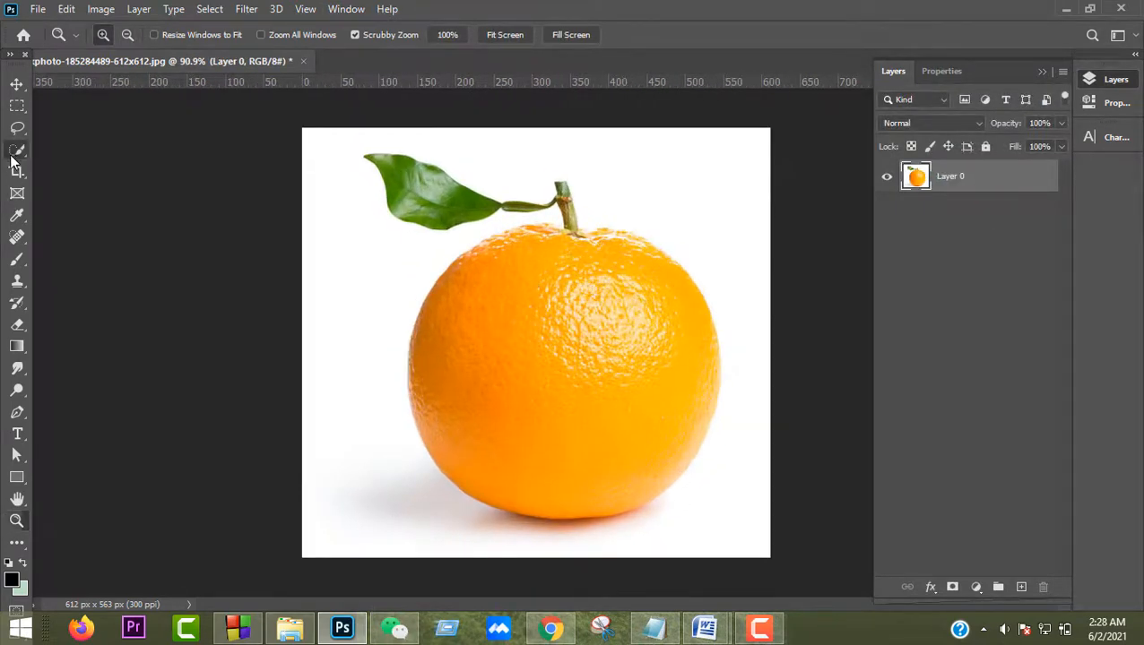
{"action": "right_click", "coordinate": [12, 158]}
{"action": "left_click", "coordinate": [61, 168]}
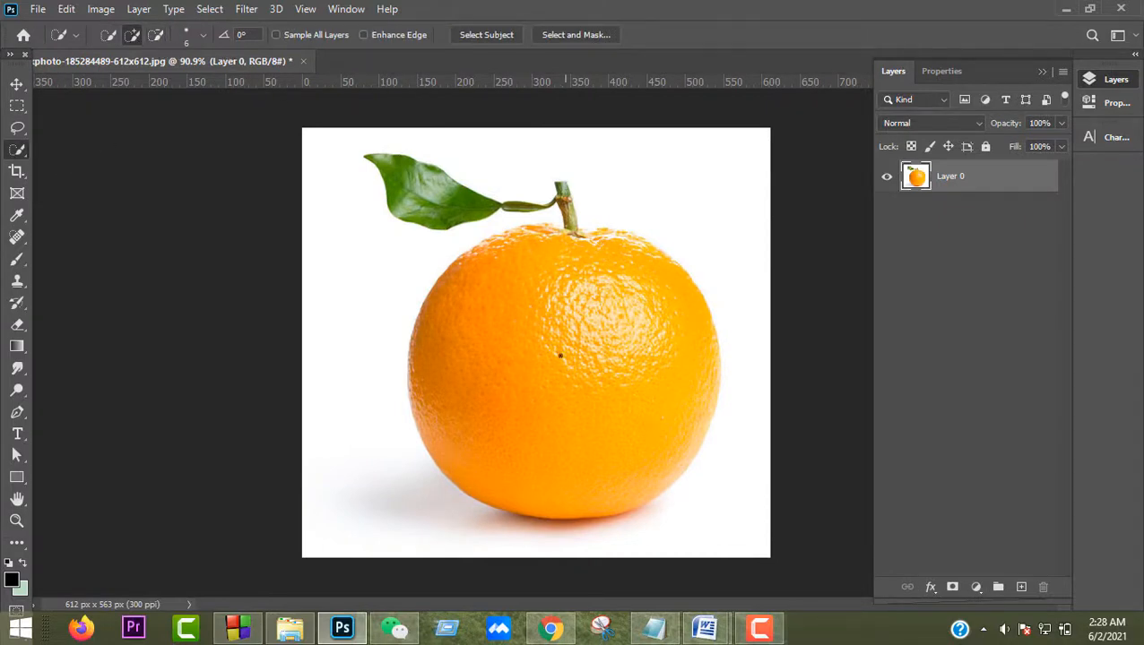
{"action": "left_click", "coordinate": [201, 36]}
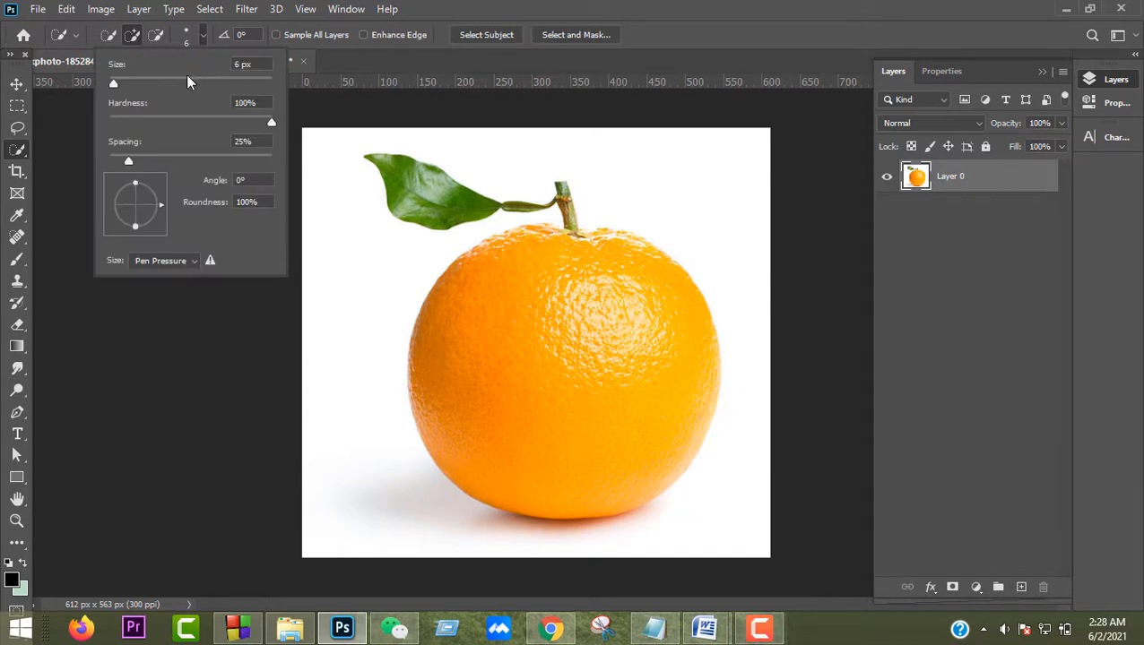
{"action": "left_click", "coordinate": [578, 379]}
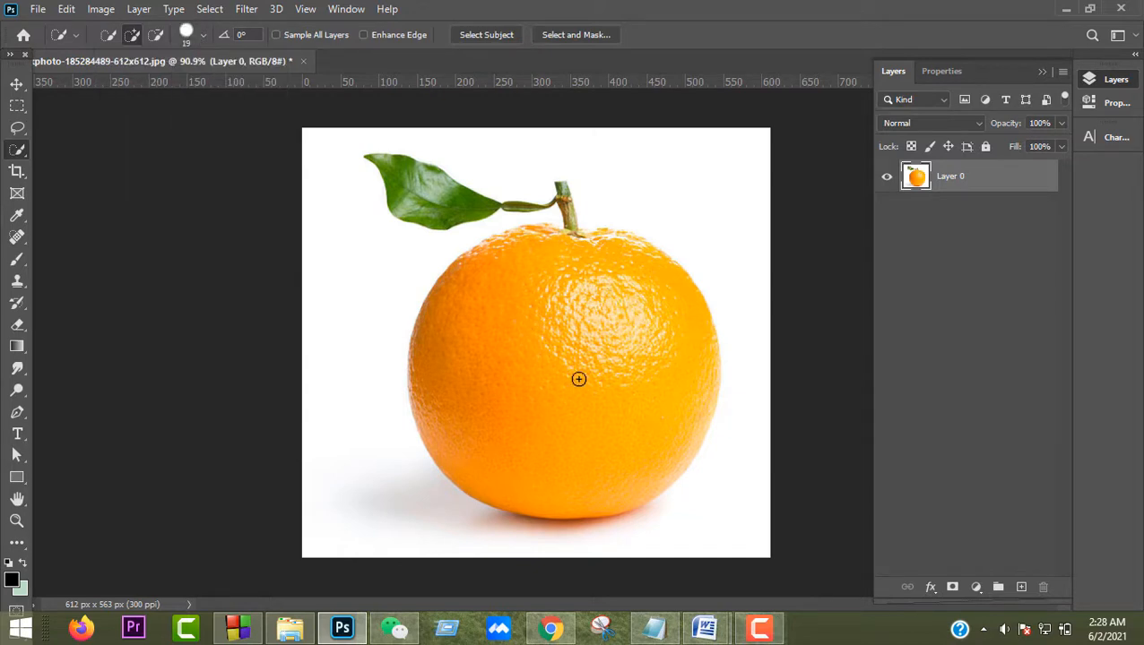
{"action": "mouse_move", "coordinate": [519, 368]}
{"action": "left_mouse_down"}
{"action": "mouse_move", "coordinate": [496, 383]}
{"action": "mouse_move", "coordinate": [494, 420]}
{"action": "mouse_move", "coordinate": [539, 452]}
{"action": "left_mouse_up"}
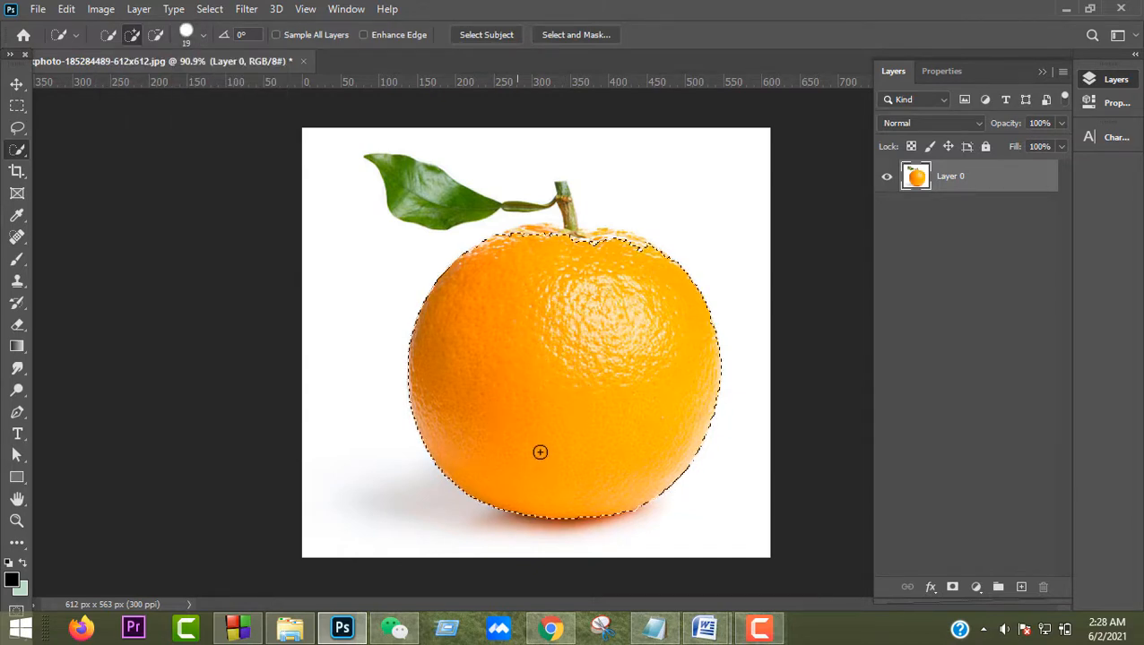
- Reduce the Quick Selection brush to 8 px and add the orange's upright stem to the selection
{"action": "scroll", "coordinate": [566, 283], "scroll_direction": "up", "scroll_amount": 3}
{"action": "scroll", "coordinate": [594, 185], "scroll_direction": "up", "scroll_amount": 3}
{"action": "scroll", "coordinate": [556, 388], "scroll_direction": "up", "scroll_amount": 2}
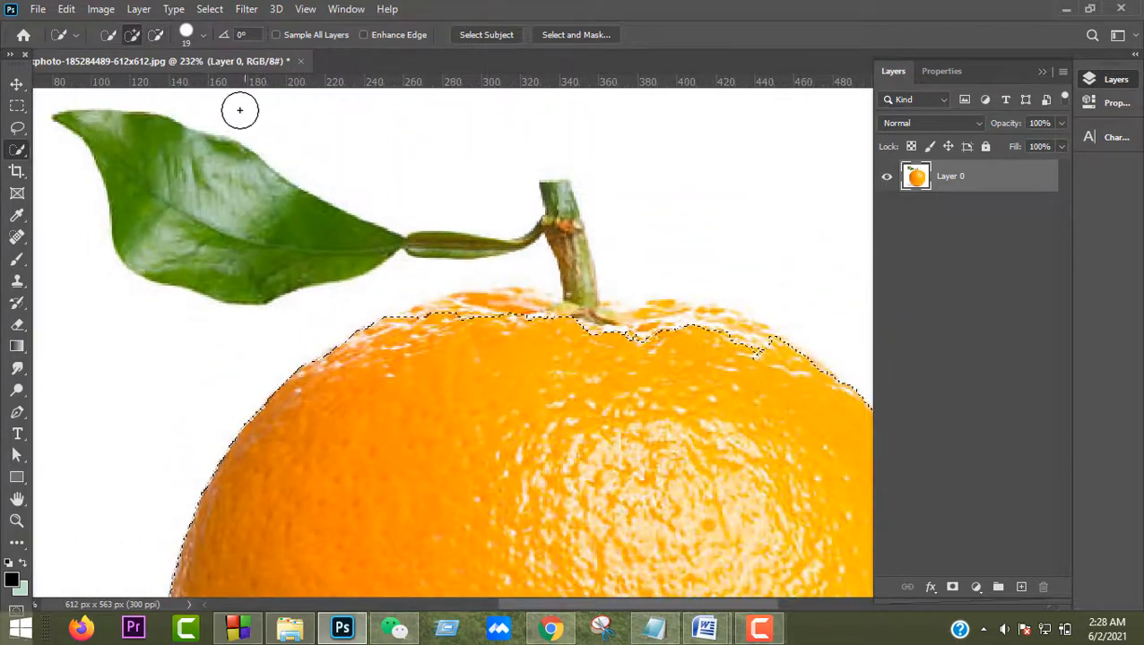
{"action": "left_click", "coordinate": [203, 35]}
{"action": "left_click_drag", "start_coordinate": [120, 81], "coordinate": [115, 84]}
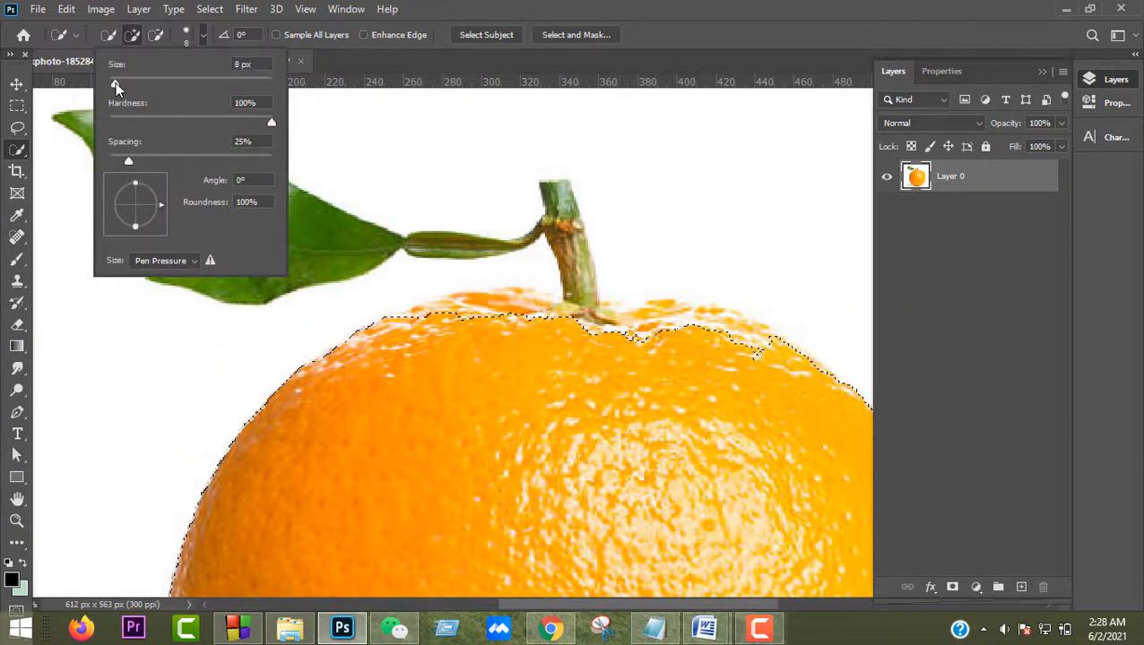
{"action": "left_click_drag", "start_coordinate": [590, 337], "coordinate": [576, 233]}
{"action": "scroll", "coordinate": [577, 233], "scroll_direction": "up", "scroll_amount": 4}
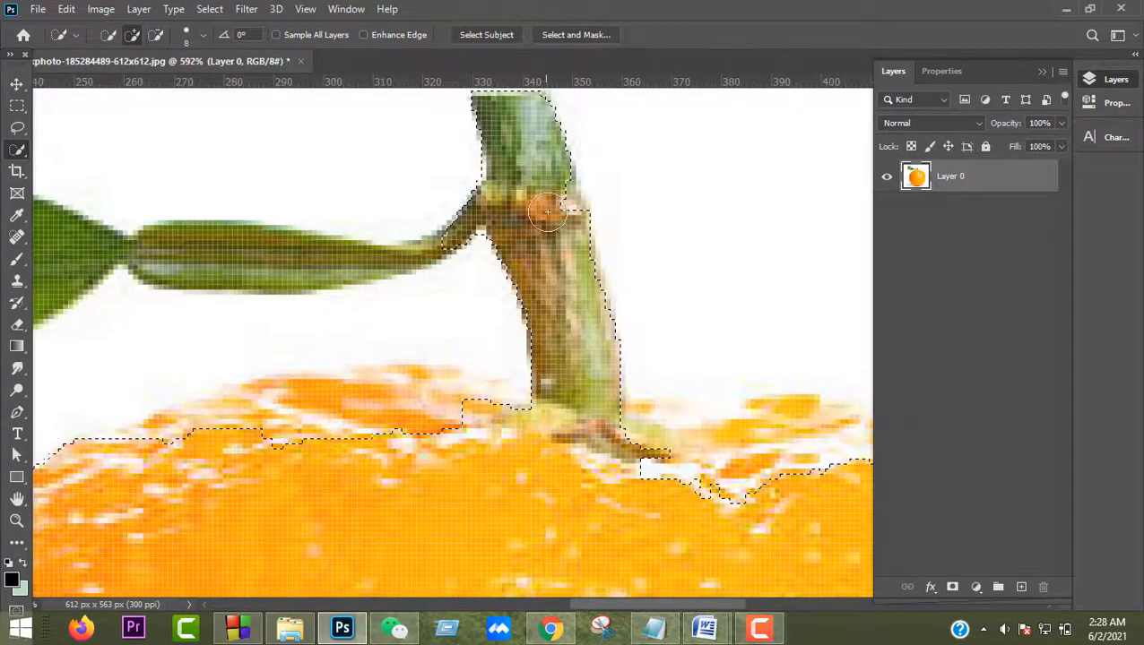
- Extend the selection over the orange's upper rim, the leaf stalk and the whole leaf
{"action": "scroll", "coordinate": [524, 279], "scroll_direction": "down", "scroll_amount": 2}
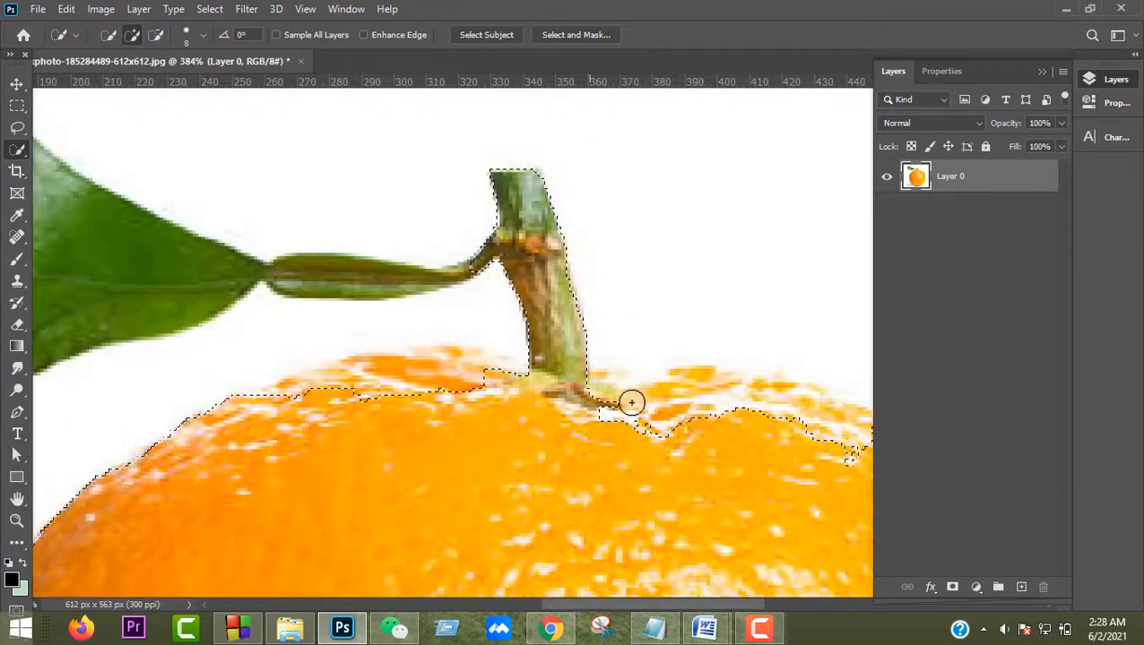
{"action": "left_click_drag", "start_coordinate": [630, 403], "coordinate": [707, 398]}
{"action": "scroll", "coordinate": [547, 445], "scroll_direction": "down", "scroll_amount": 2}
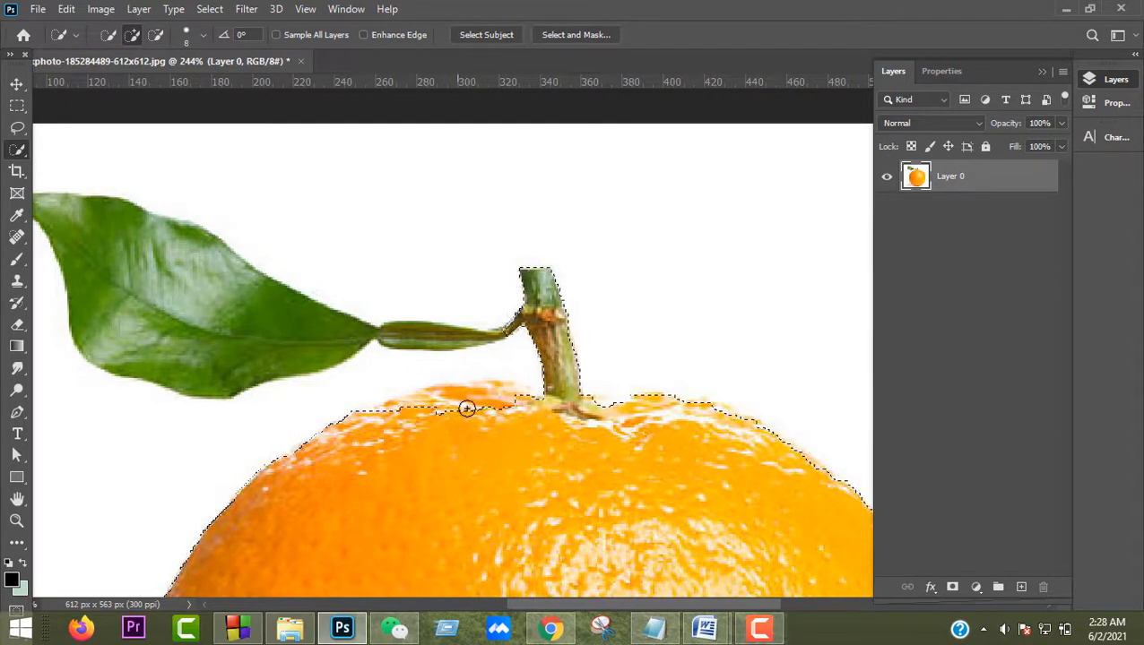
{"action": "mouse_move", "coordinate": [467, 408]}
{"action": "left_mouse_down"}
{"action": "mouse_move", "coordinate": [509, 404]}
{"action": "mouse_move", "coordinate": [467, 398]}
{"action": "mouse_move", "coordinate": [380, 421]}
{"action": "left_mouse_up"}
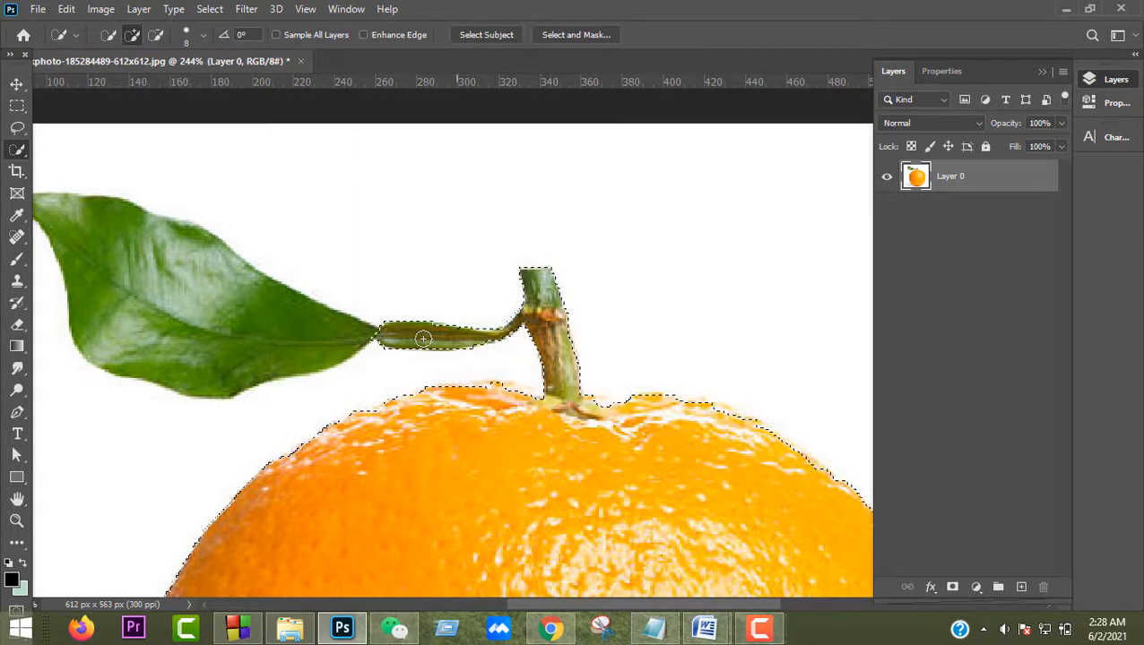
{"action": "mouse_move", "coordinate": [377, 335]}
{"action": "left_mouse_down"}
{"action": "mouse_move", "coordinate": [276, 331]}
{"action": "mouse_move", "coordinate": [206, 296]}
{"action": "left_mouse_up"}
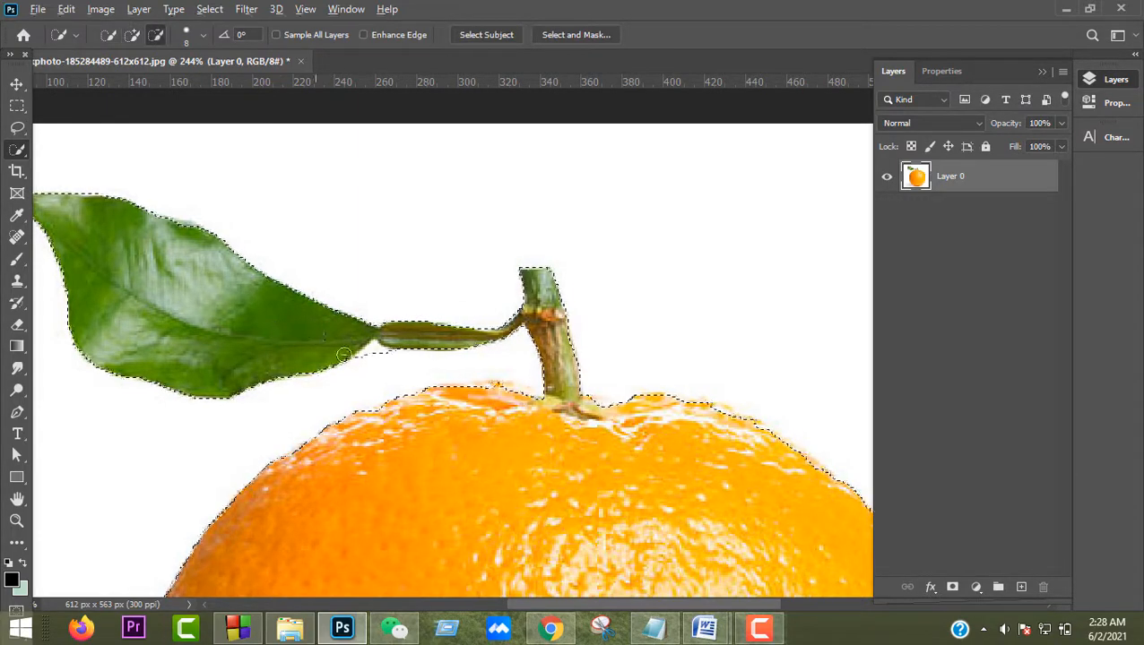
- Subtract the excess white area beneath the joint of leaf and stalk from the selection
{"action": "scroll", "coordinate": [369, 360], "scroll_direction": "down", "scroll_amount": 2}
{"action": "left_click", "coordinate": [152, 34]}
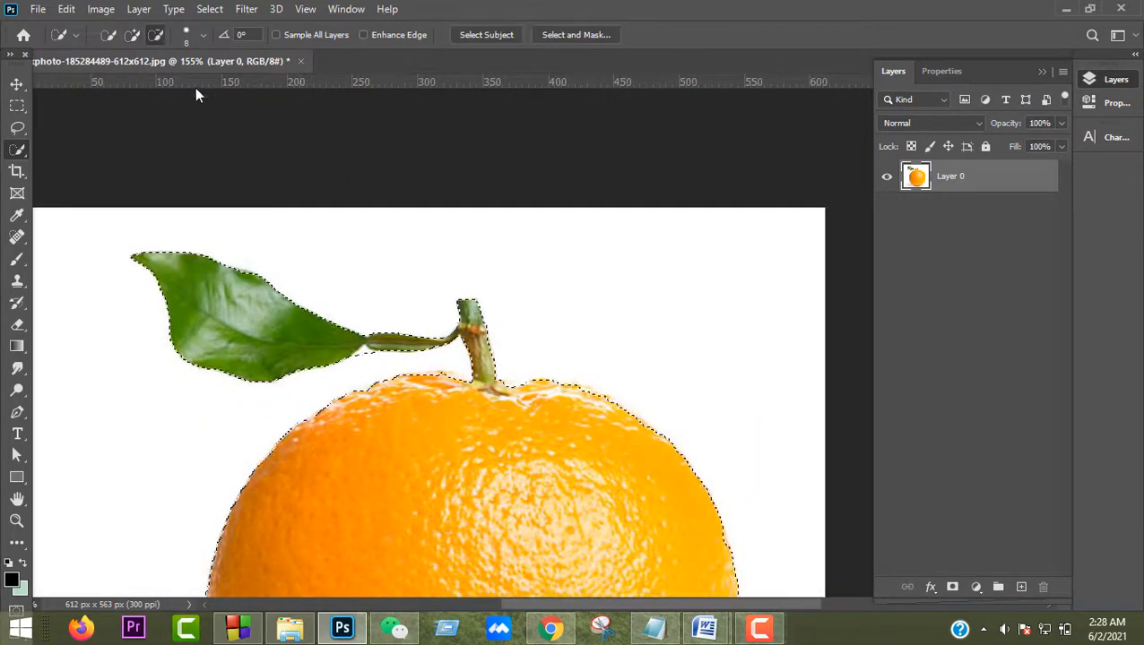
{"action": "scroll", "coordinate": [399, 420], "scroll_direction": "up", "scroll_amount": 2}
{"action": "scroll", "coordinate": [314, 283], "scroll_direction": "up", "scroll_amount": 3}
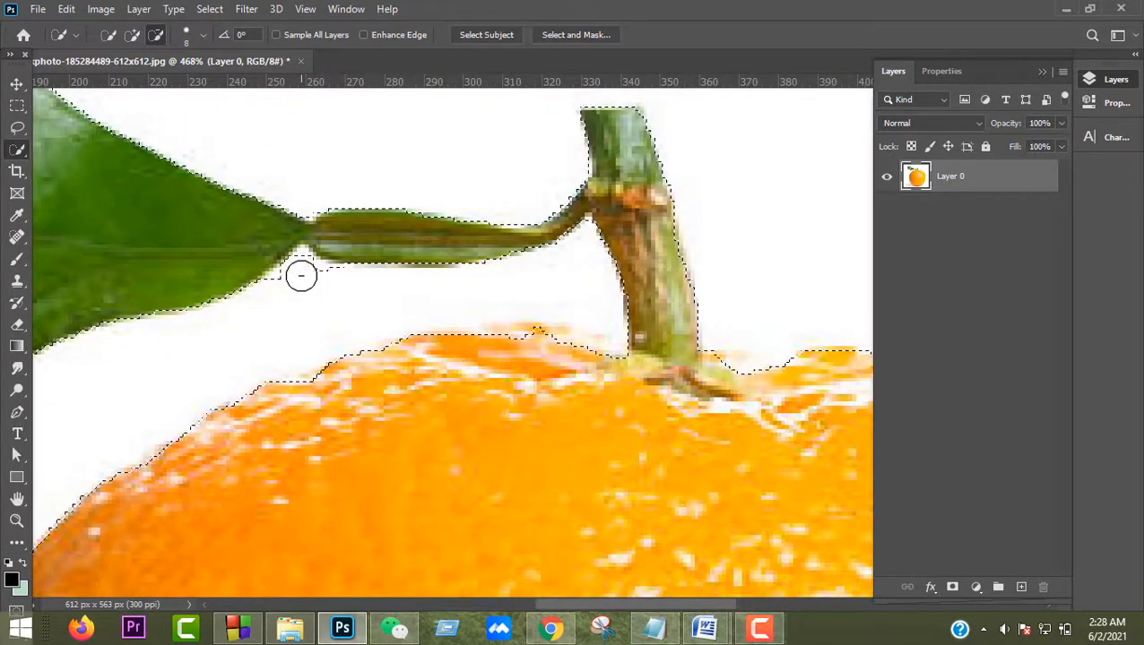
{"action": "left_click", "coordinate": [310, 271]}
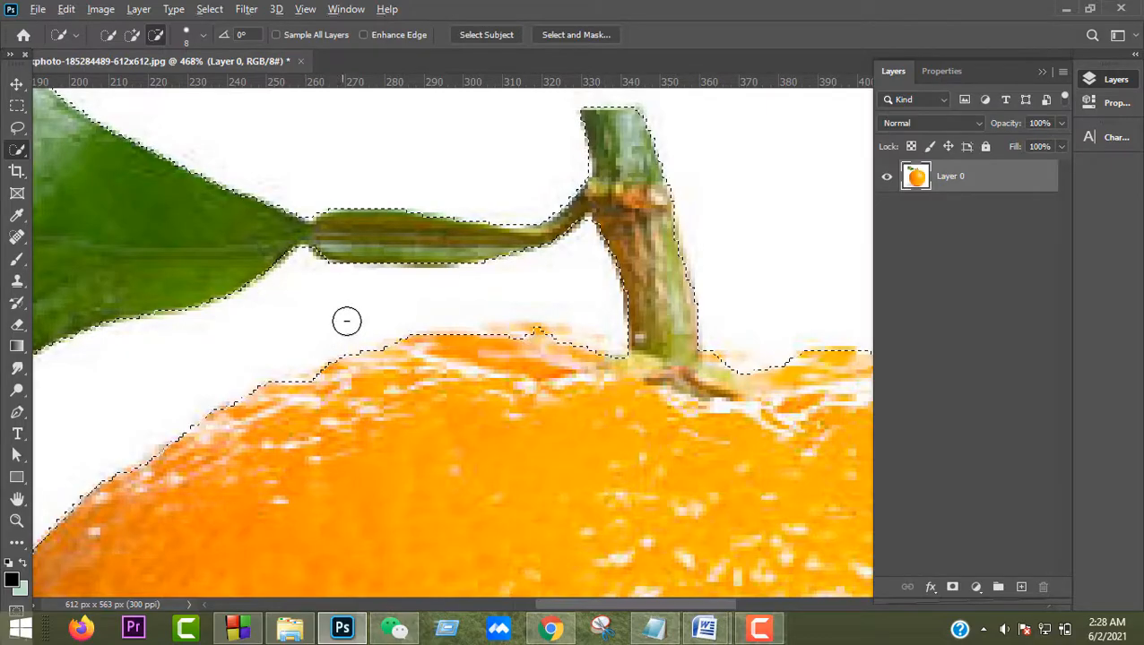
- Add a layer mask to Layer 0 from the selection to hide the white background
{"action": "scroll", "coordinate": [432, 338], "scroll_direction": "down", "scroll_amount": 3}
{"action": "scroll", "coordinate": [432, 338], "scroll_direction": "down", "scroll_amount": 2}
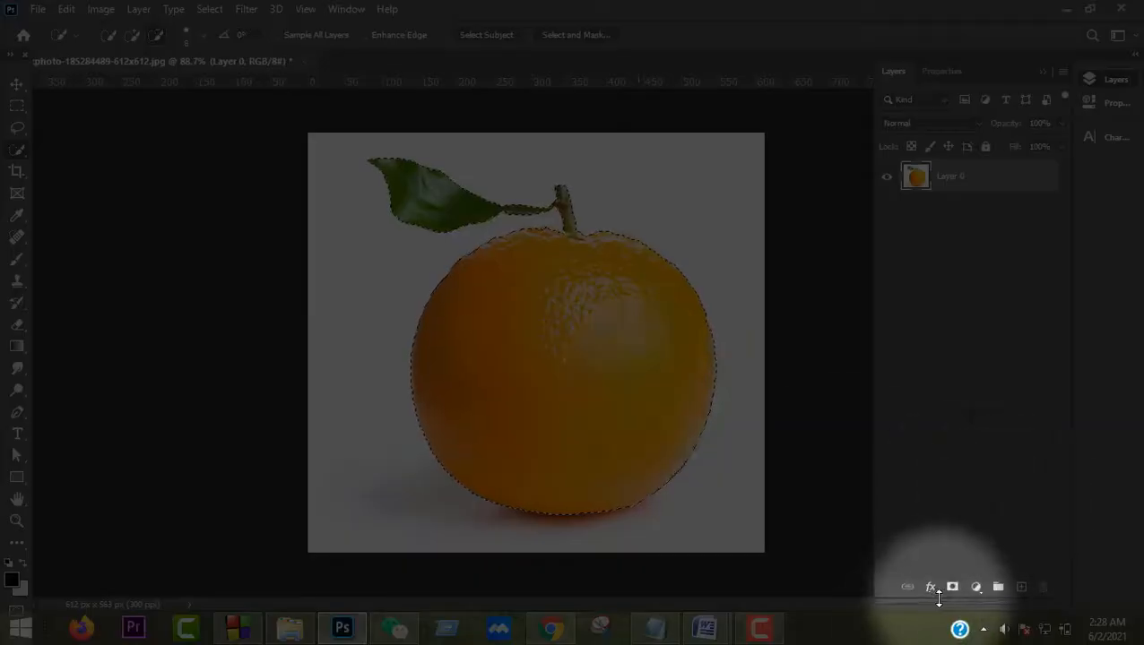
{"action": "left_click", "coordinate": [952, 588]}
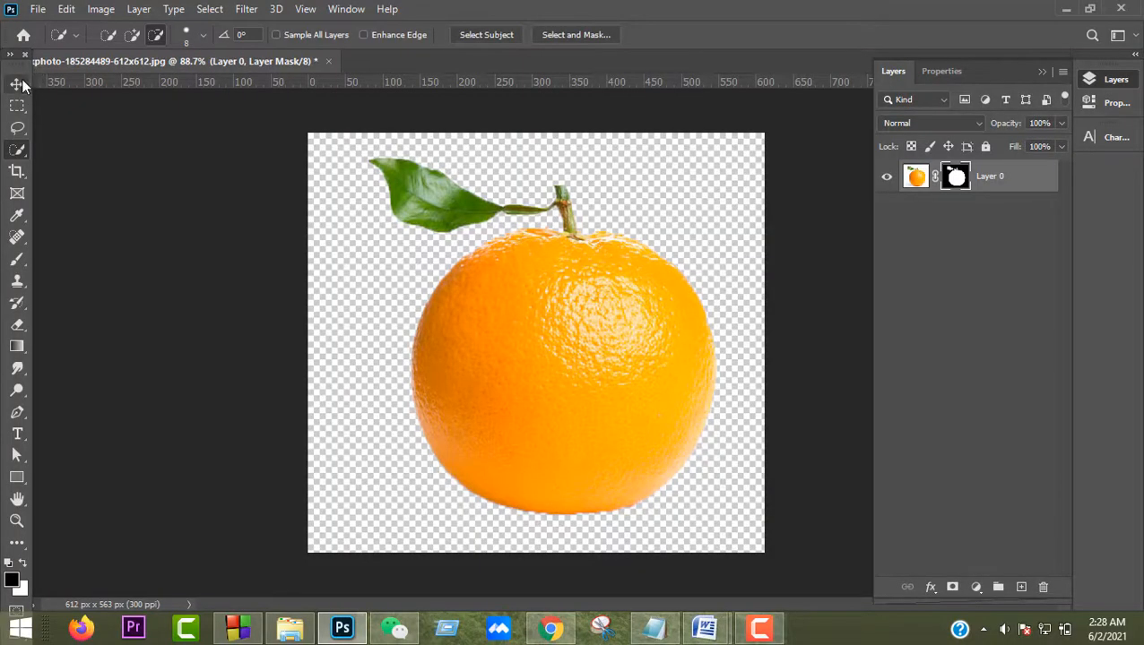
- Create a new white RGB document 1280 pixels wide and 720 pixels high at 300 pixels/inch
{"action": "left_click", "coordinate": [20, 85]}
{"action": "left_click", "coordinate": [37, 9]}
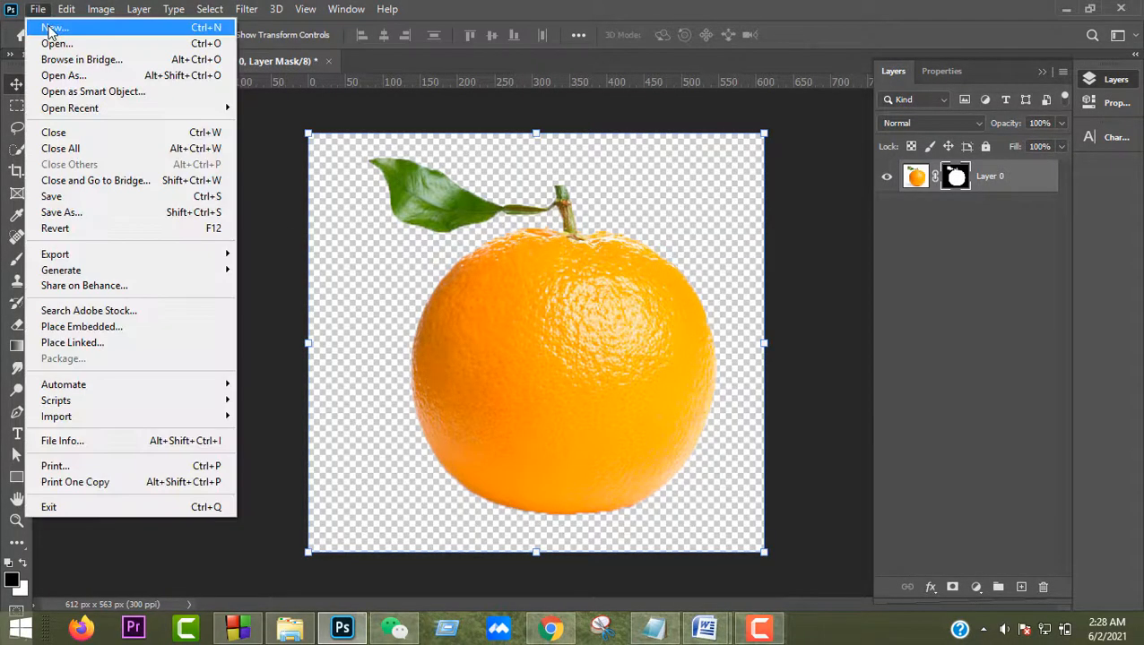
{"action": "left_click", "coordinate": [40, 27]}
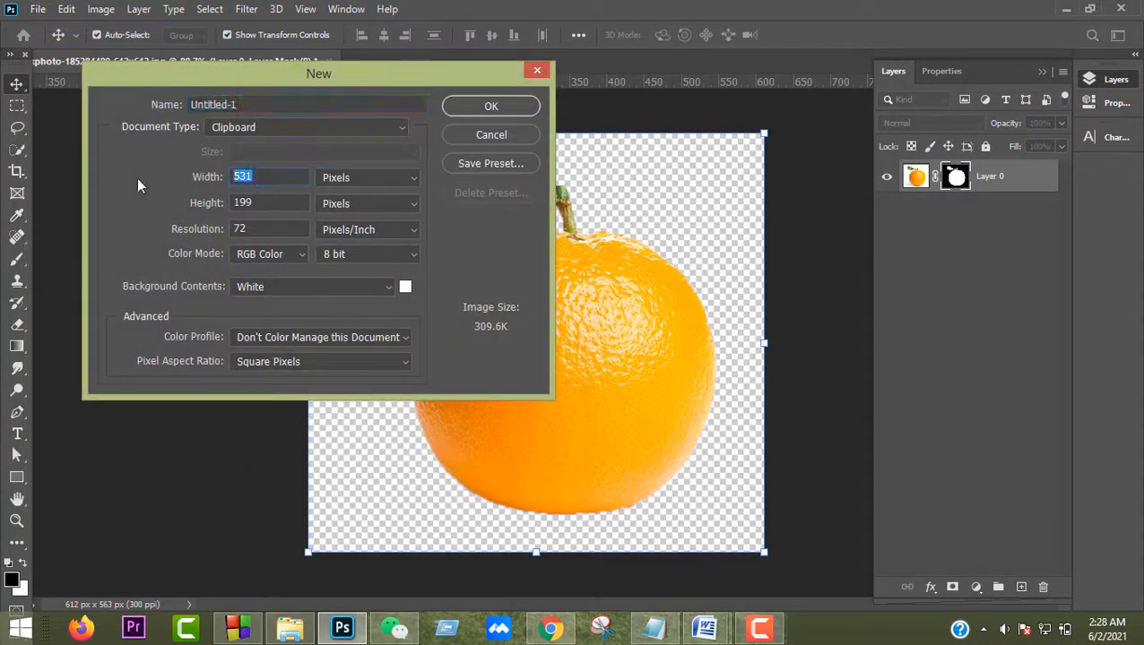
{"action": "type", "text": "1280"}
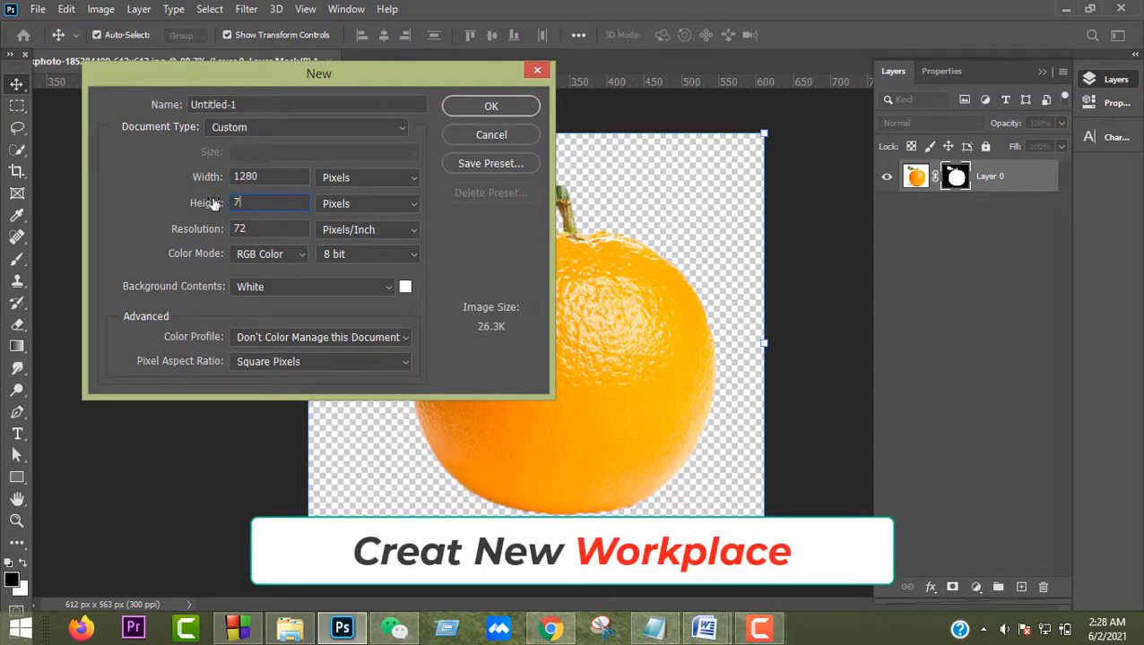
{"action": "key", "text": "Tab"}
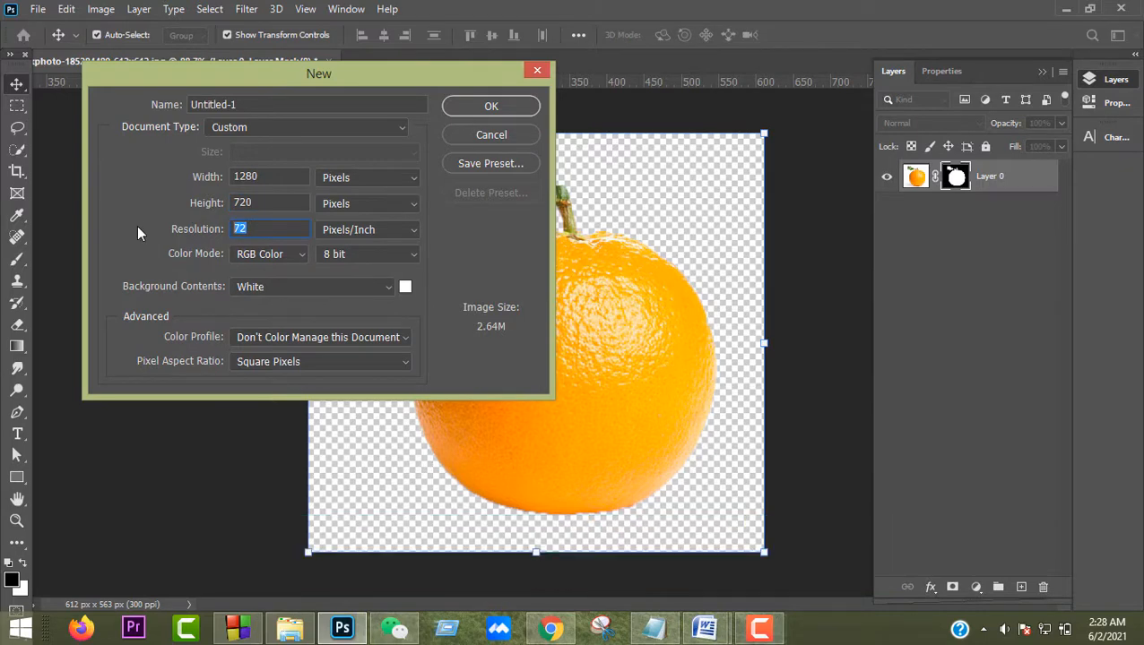
{"action": "type", "text": "300"}
{"action": "left_click", "coordinate": [501, 109]}
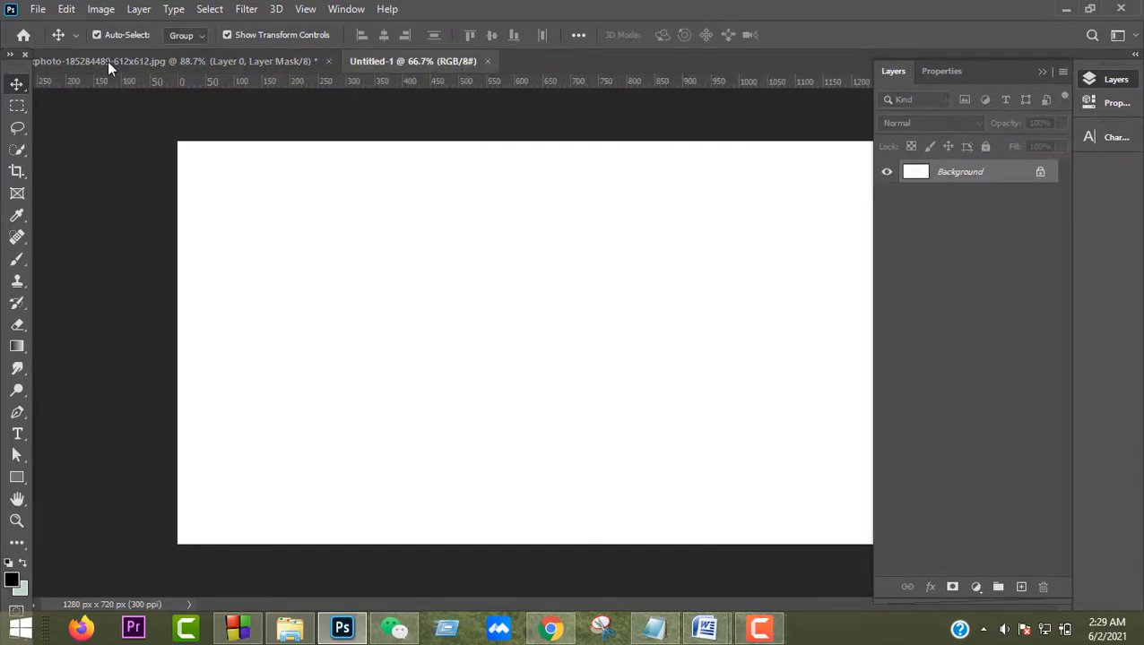
- Bring the masked orange into the Untitled-1 document and scale it to about 106.7%
{"action": "left_click", "coordinate": [108, 60]}
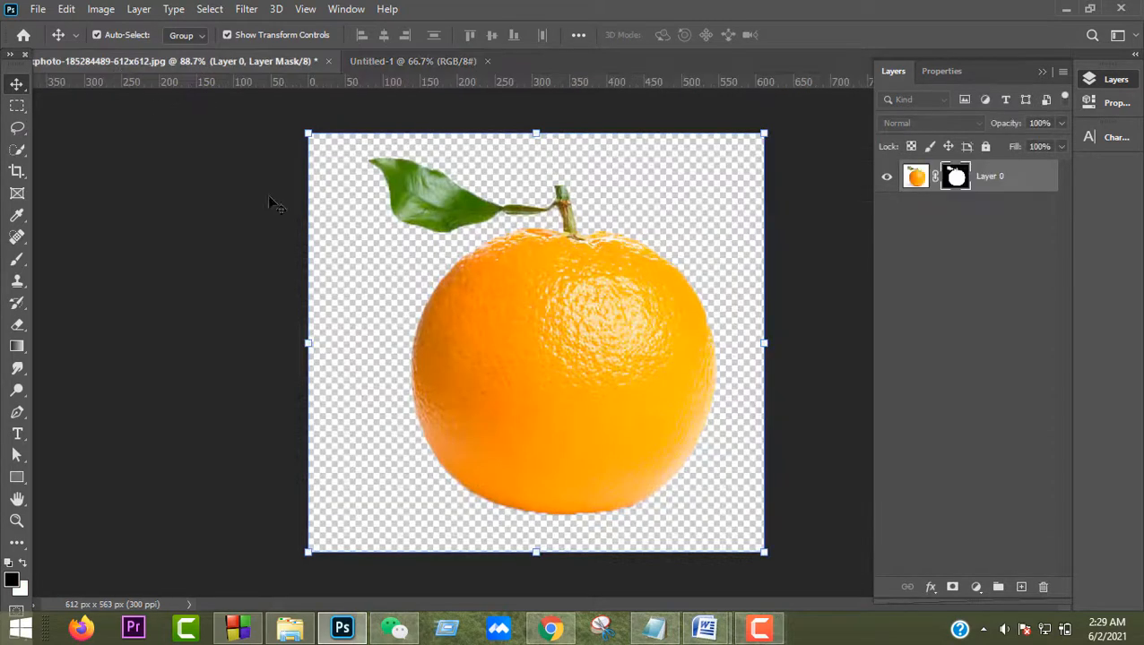
{"action": "left_click_drag", "start_coordinate": [512, 281], "coordinate": [551, 358]}
{"action": "key", "text": "ctrl+t"}
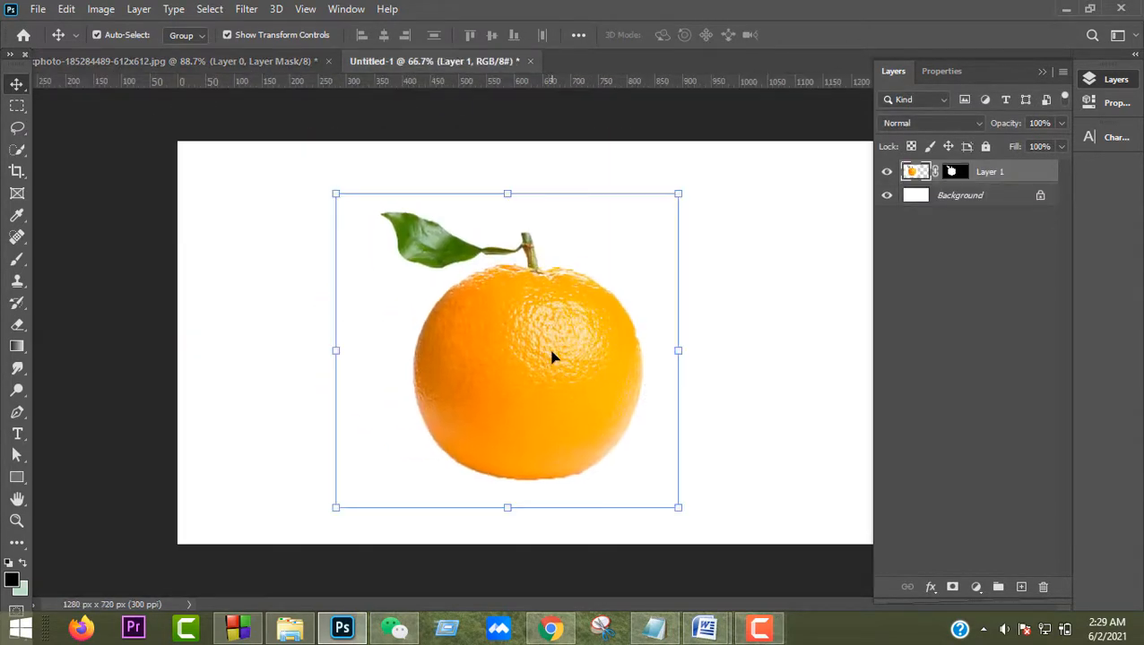
{"action": "key", "text": "ctrl+minus"}
{"action": "left_click_drag", "start_coordinate": [515, 232], "coordinate": [516, 216]}
{"action": "left_click", "coordinate": [835, 36]}
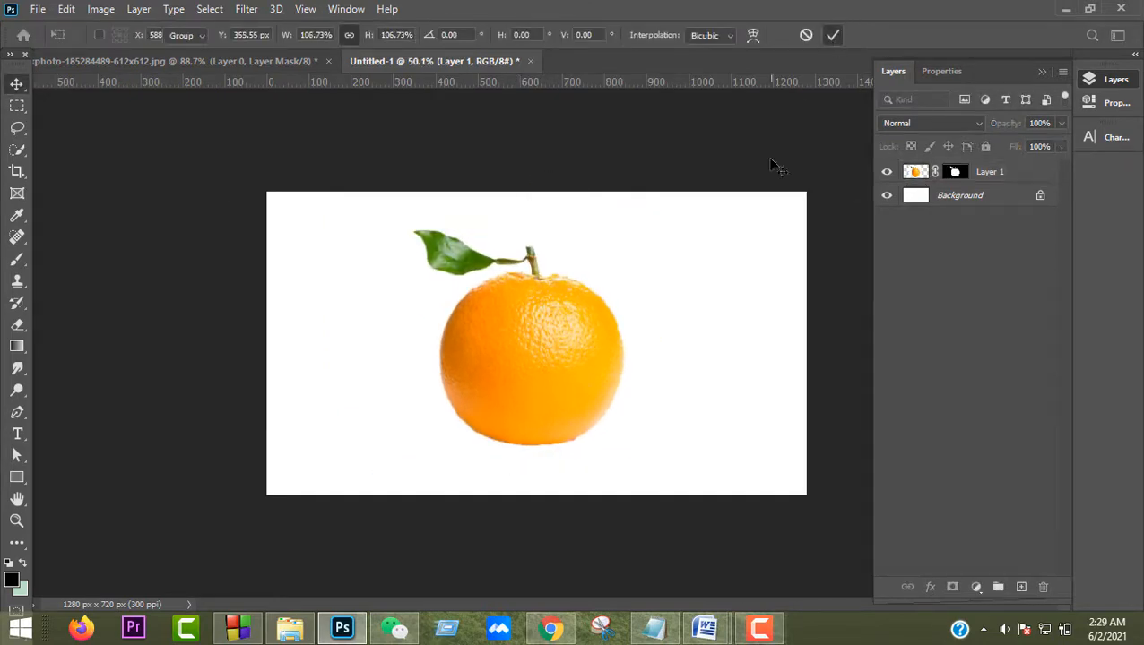
- Shift the orange slightly to the left on the canvas and deselect its layer
{"action": "left_click_drag", "start_coordinate": [571, 360], "coordinate": [557, 359]}
{"action": "left_click", "coordinate": [681, 280]}
{"action": "left_click_drag", "start_coordinate": [541, 303], "coordinate": [538, 303]}
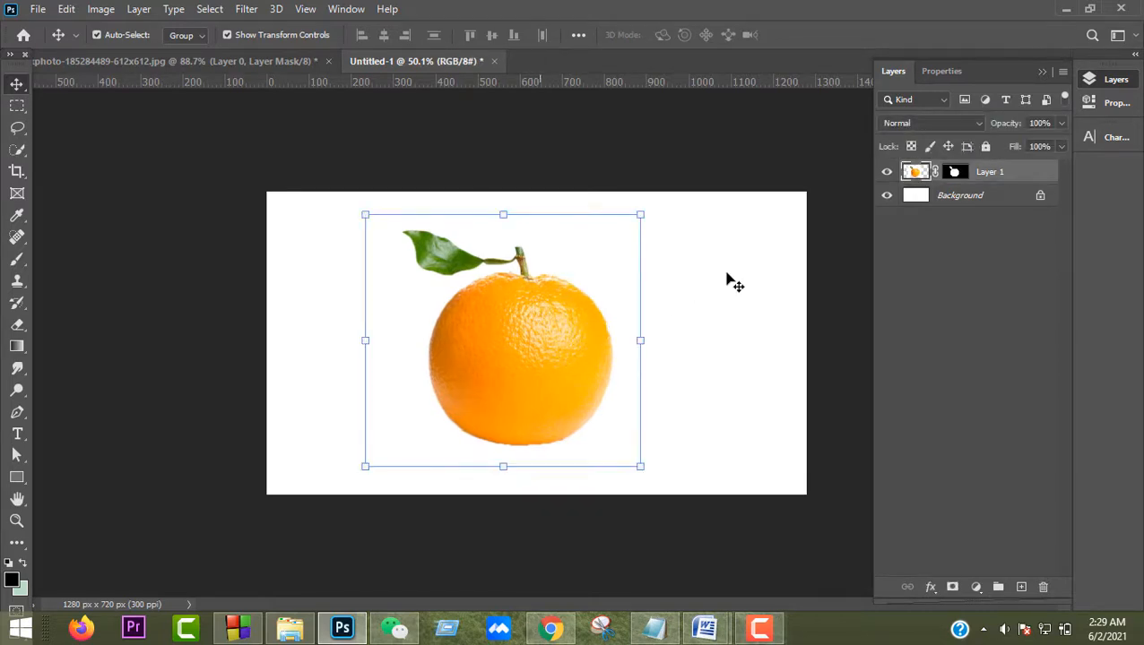
{"action": "left_click", "coordinate": [728, 281]}
- Place the shutterstock-151189646 smile image as an embedded object and scale it to about 14.25%
{"action": "left_click", "coordinate": [43, 10]}
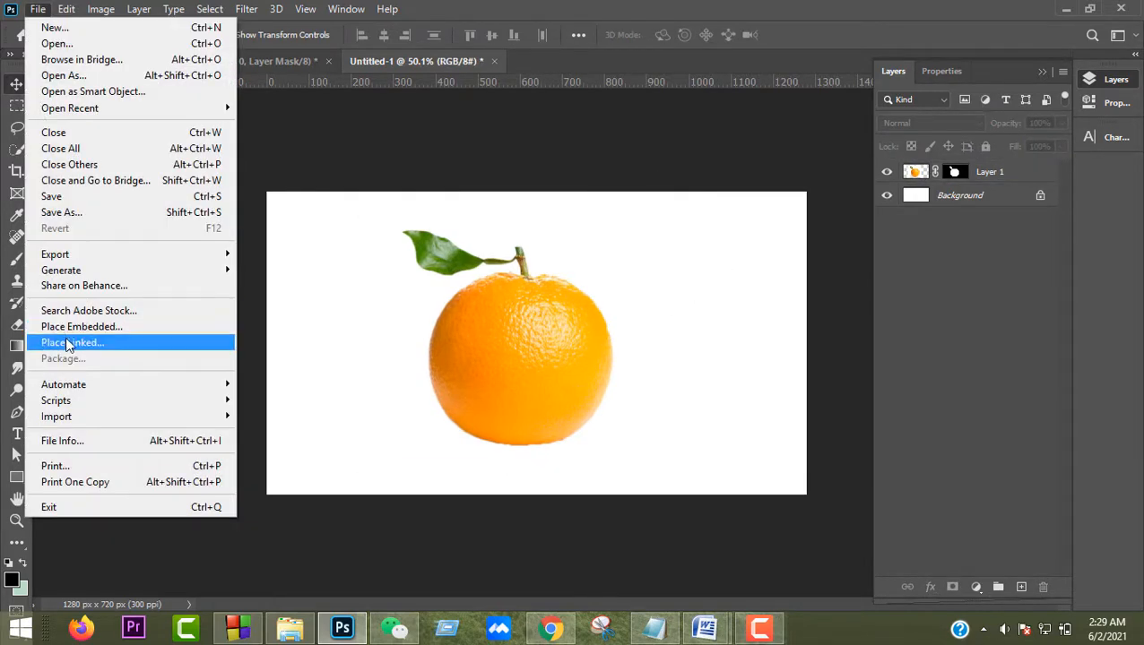
{"action": "left_click", "coordinate": [211, 327]}
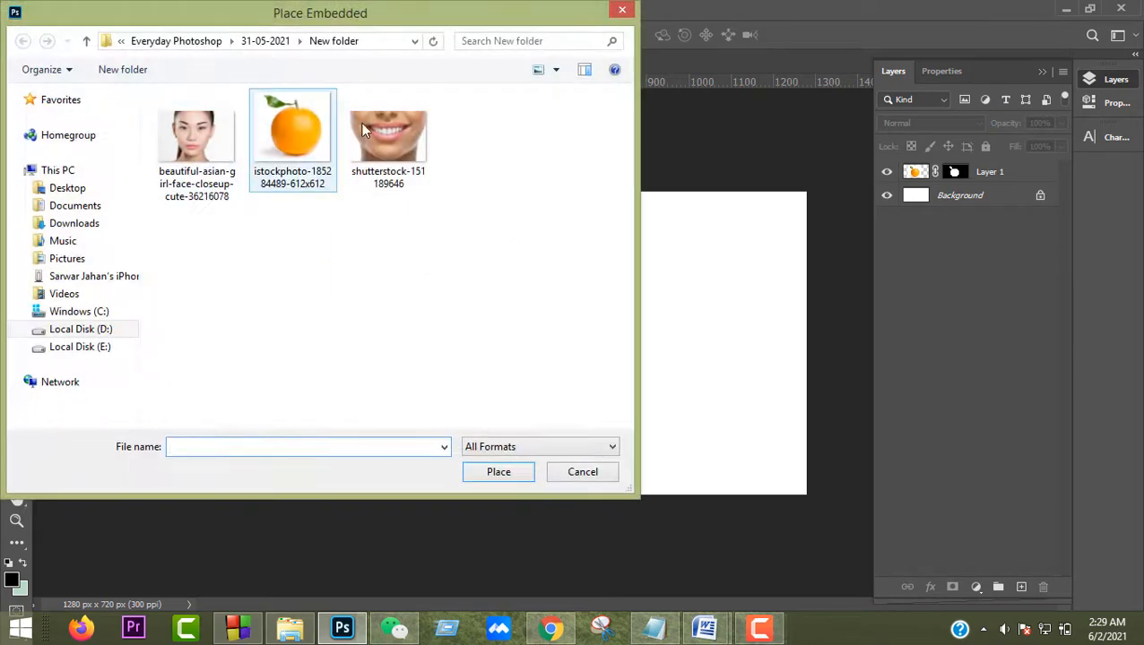
{"action": "double_click", "coordinate": [382, 127]}
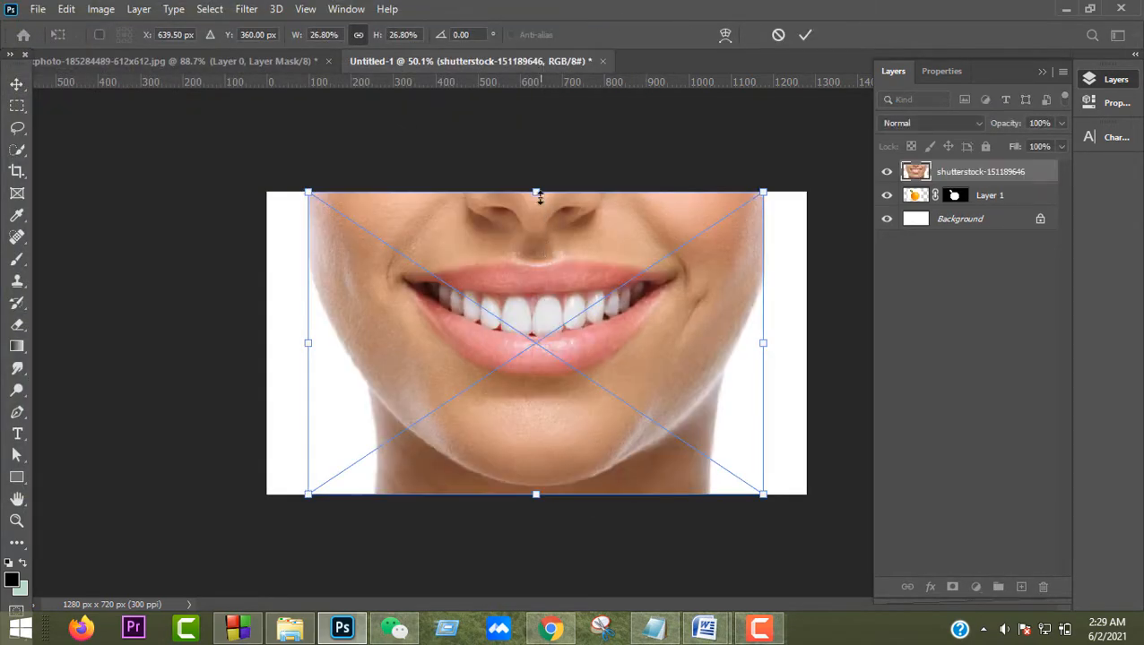
{"action": "left_click_drag", "start_coordinate": [536, 193], "coordinate": [541, 334]}
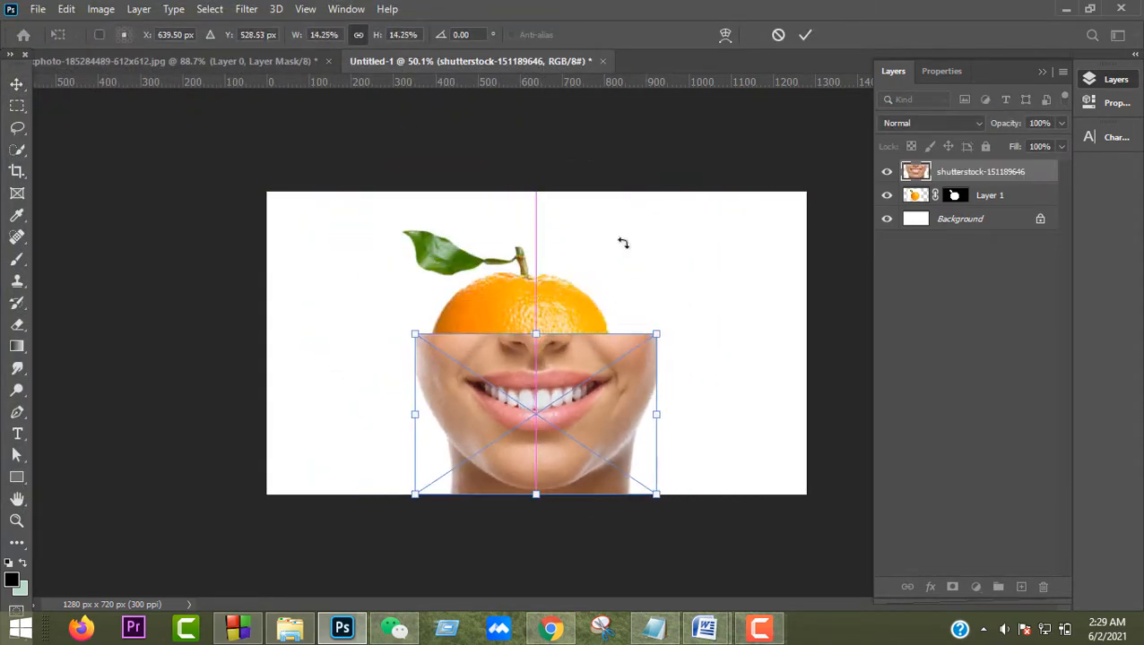
{"action": "left_click", "coordinate": [804, 35]}
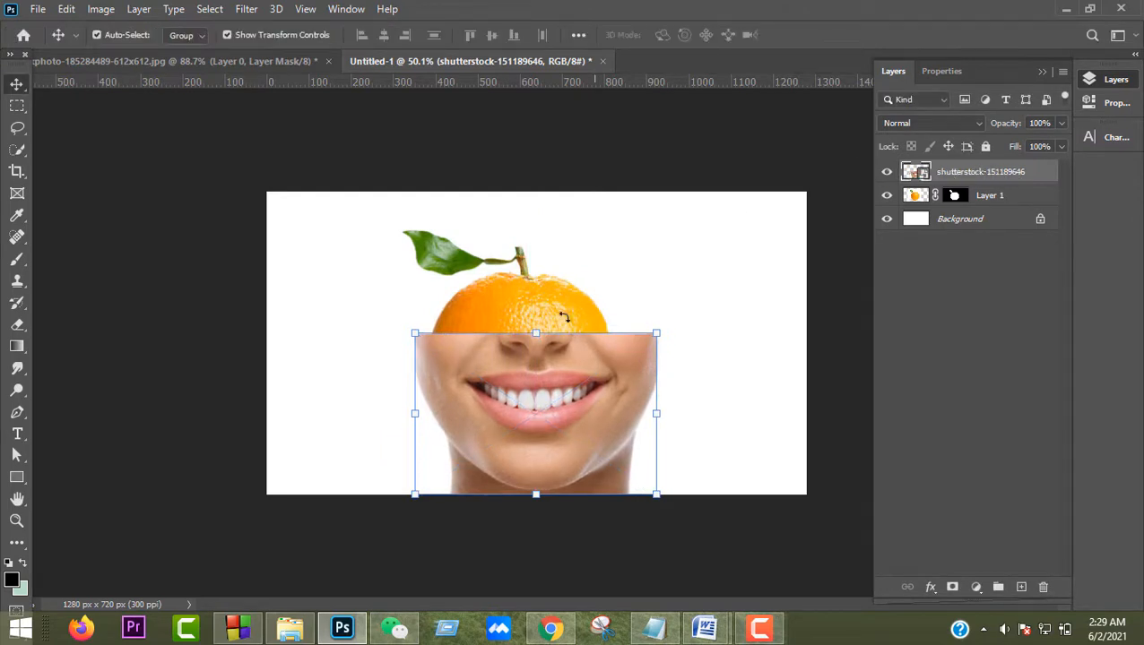
- Move the smile image up over the orange and lower its layer opacity to 78%
{"action": "left_click_drag", "start_coordinate": [539, 394], "coordinate": [523, 367]}
{"action": "scroll", "coordinate": [539, 366], "scroll_direction": "up", "scroll_amount": 3}
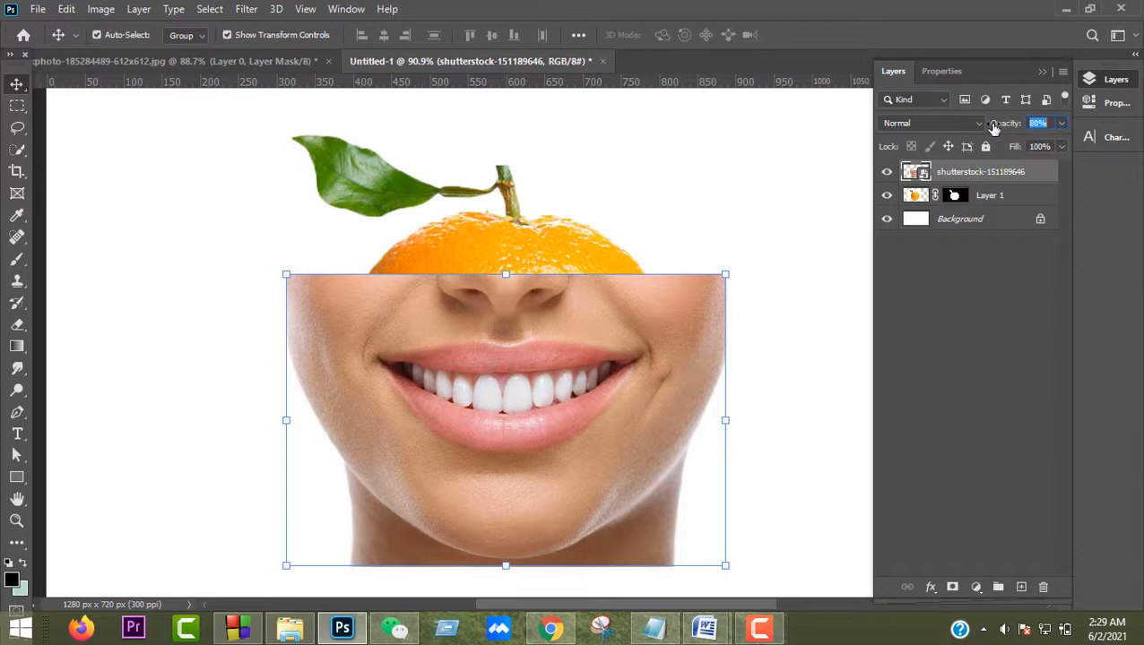
{"action": "left_click_drag", "start_coordinate": [993, 128], "coordinate": [992, 129]}
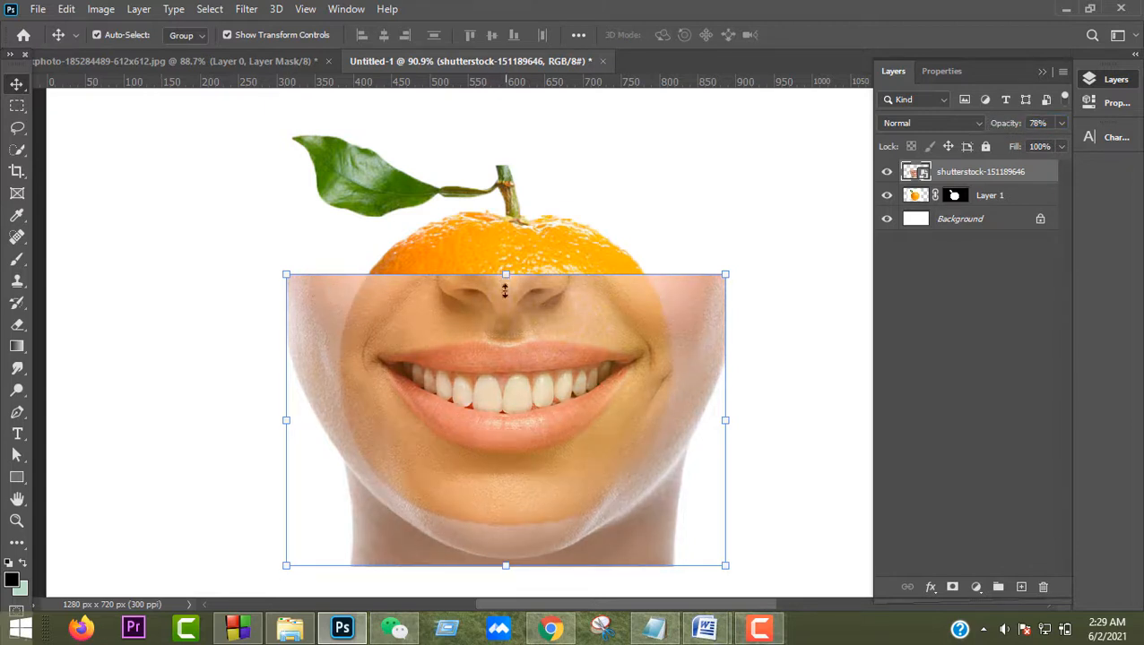
- Scale the smile image down to 10.20% over the lower half of the orange and compare it with the layer hidden
{"action": "left_click_drag", "start_coordinate": [505, 290], "coordinate": [504, 395]}
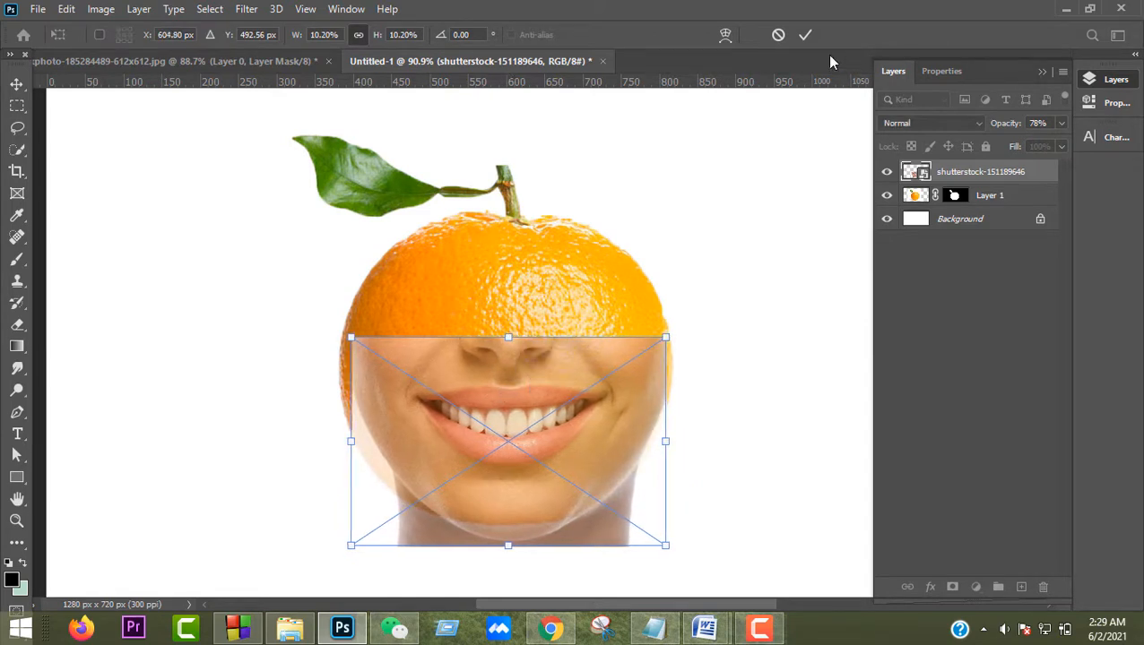
{"action": "left_click", "coordinate": [805, 37]}
{"action": "scroll", "coordinate": [665, 331], "scroll_direction": "down", "scroll_amount": 5}
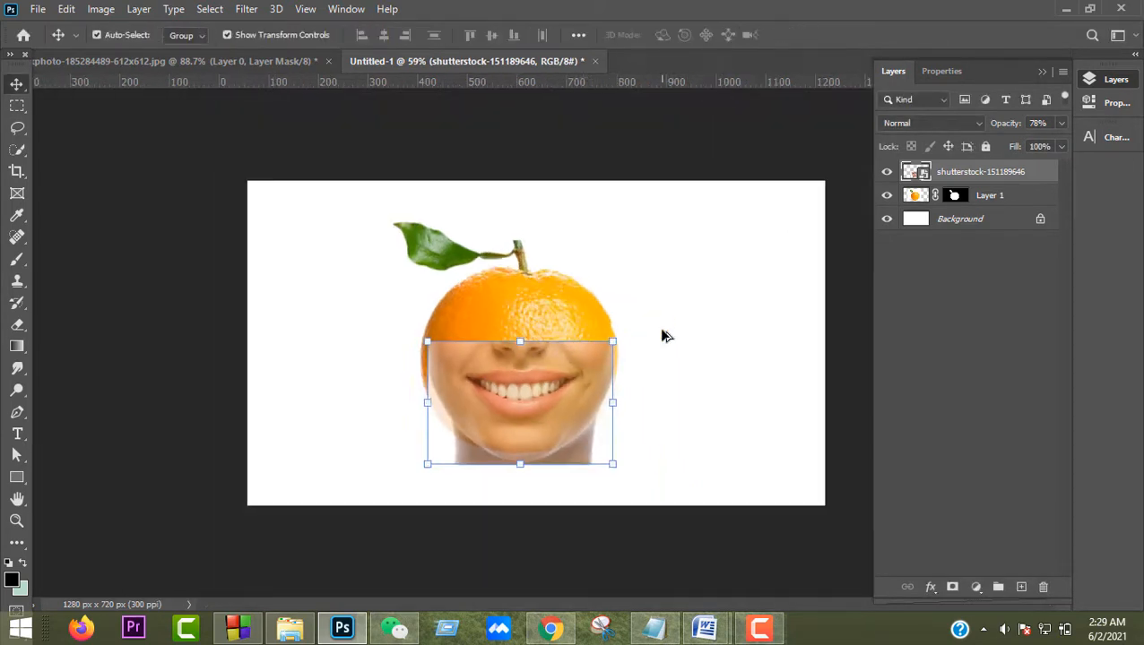
{"action": "scroll", "coordinate": [667, 355], "scroll_direction": "up", "scroll_amount": 5}
{"action": "left_click", "coordinate": [887, 171]}
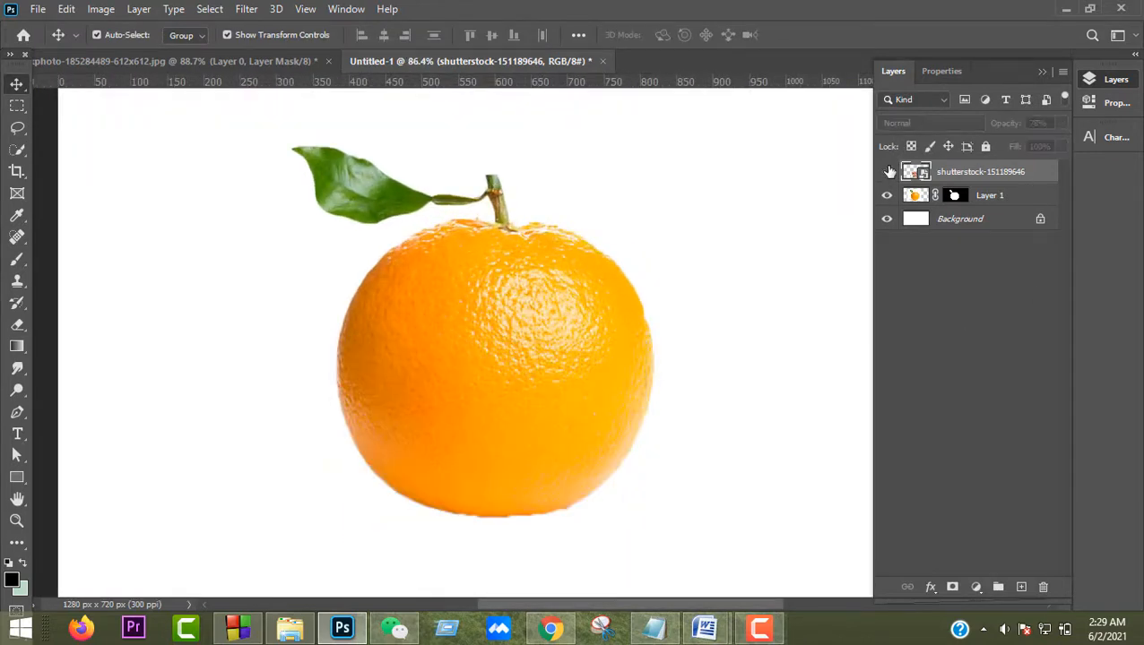
{"action": "left_click", "coordinate": [887, 171]}
- Add a layer mask to the smile layer and keep black as the foreground colour
{"action": "left_click", "coordinate": [953, 588]}
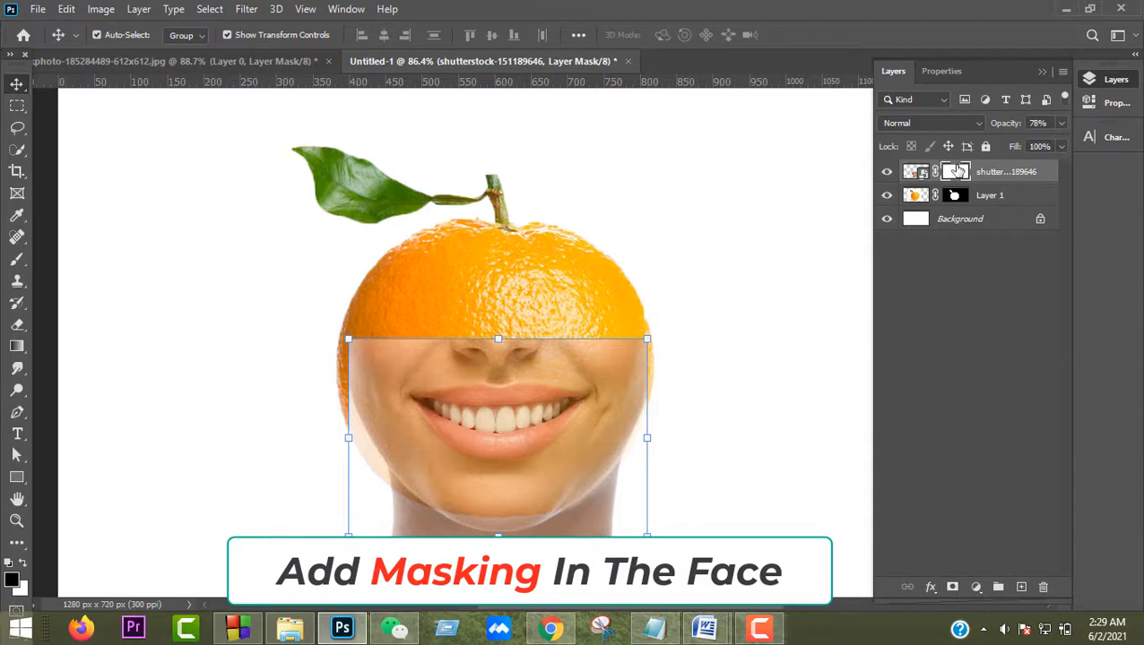
{"action": "left_click", "coordinate": [11, 581]}
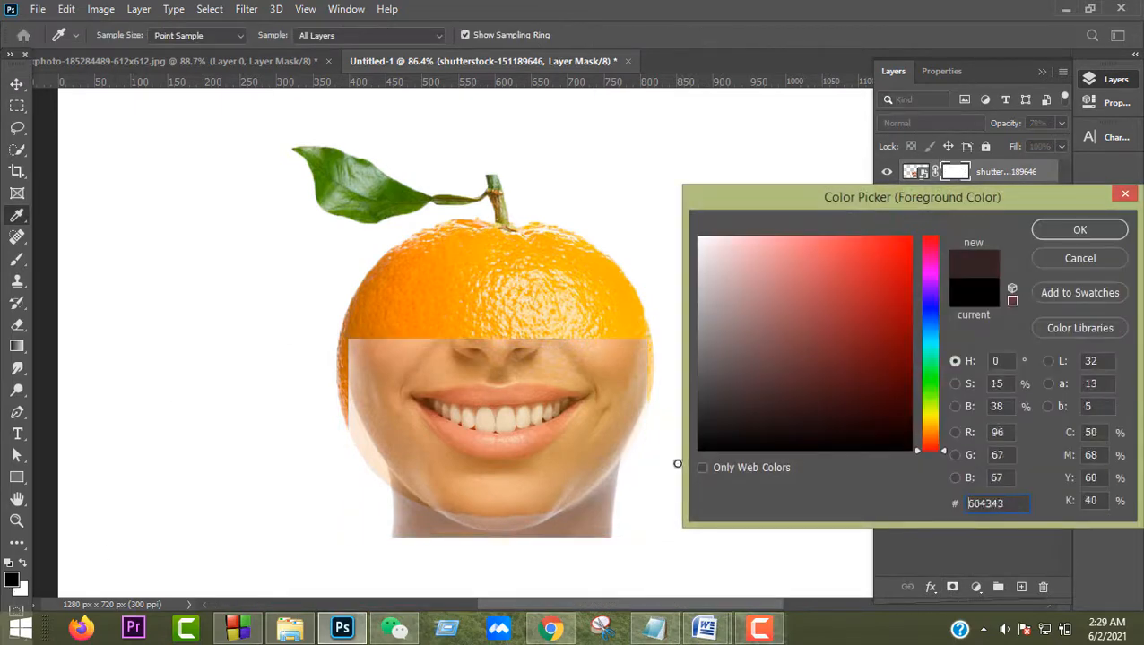
{"action": "left_click", "coordinate": [1079, 230]}
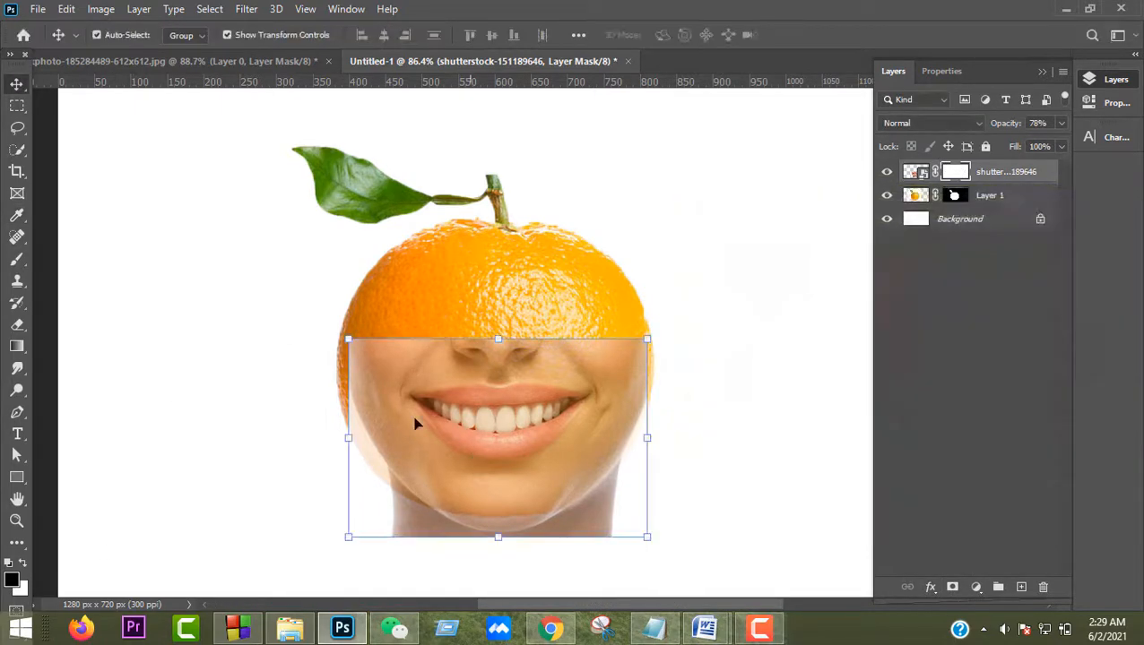
- Paint black on the smile layer's mask with a soft 70 px brush at 100% opacity, hiding the nose, cheeks, chin and neck around the mouth
{"action": "right_click", "coordinate": [18, 259]}
{"action": "left_click", "coordinate": [69, 259]}
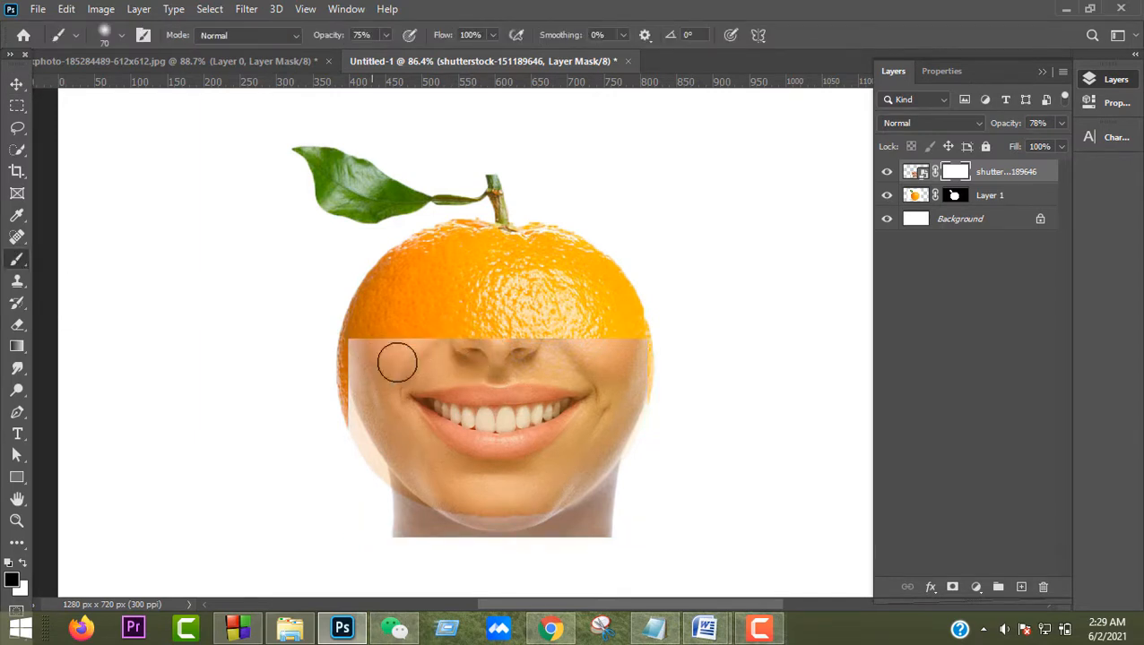
{"action": "scroll", "coordinate": [410, 353], "scroll_direction": "up", "scroll_amount": 3}
{"action": "mouse_move", "coordinate": [300, 366]}
{"action": "left_mouse_down"}
{"action": "mouse_move", "coordinate": [418, 332]}
{"action": "mouse_move", "coordinate": [348, 351]}
{"action": "mouse_move", "coordinate": [402, 327]}
{"action": "left_mouse_up"}
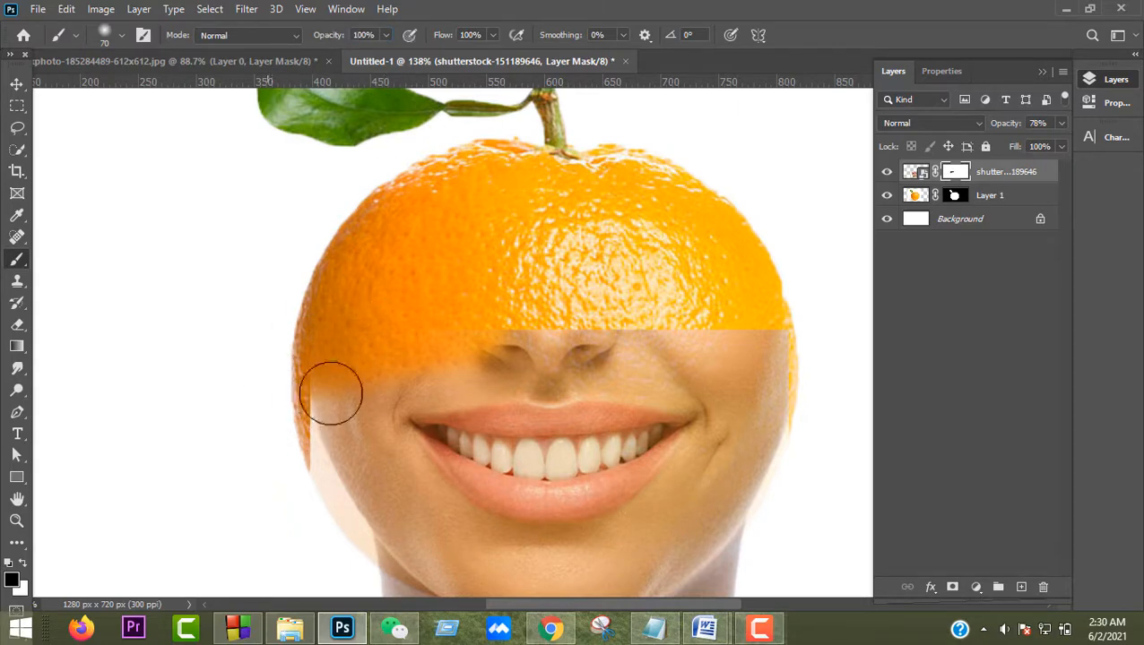
{"action": "left_click_drag", "start_coordinate": [332, 391], "coordinate": [770, 350]}
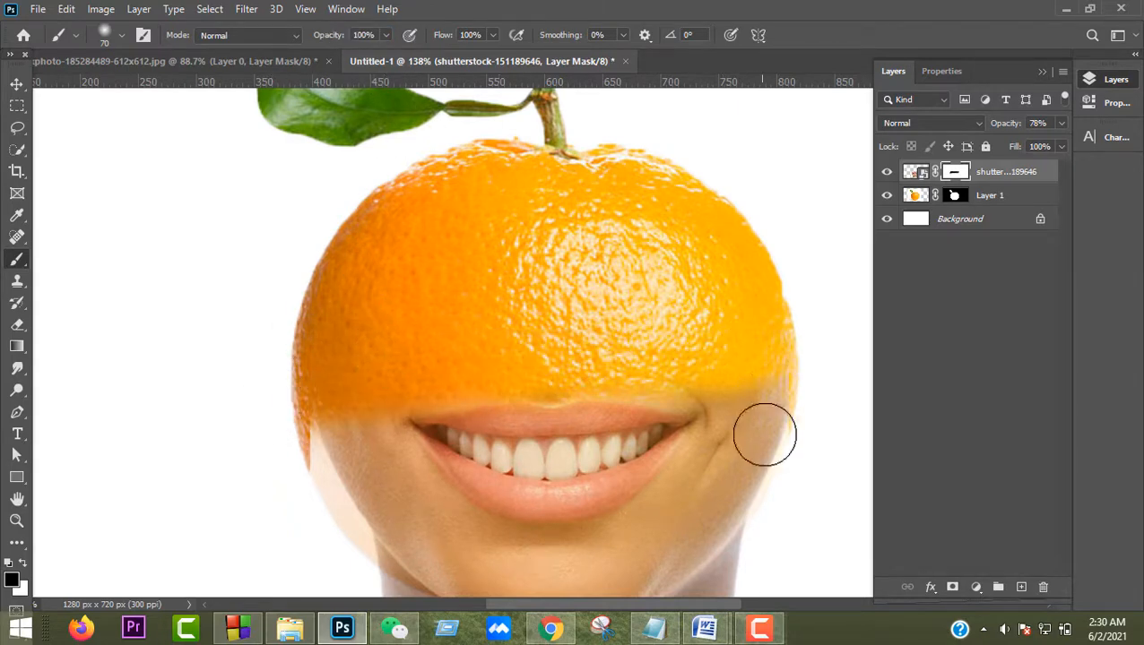
{"action": "left_click_drag", "start_coordinate": [763, 434], "coordinate": [692, 531]}
{"action": "scroll", "coordinate": [695, 466], "scroll_direction": "down", "scroll_amount": 3}
{"action": "mouse_move", "coordinate": [568, 509]}
{"action": "left_mouse_down"}
{"action": "mouse_move", "coordinate": [435, 513]}
{"action": "mouse_move", "coordinate": [692, 512]}
{"action": "mouse_move", "coordinate": [404, 533]}
{"action": "mouse_move", "coordinate": [396, 511]}
{"action": "mouse_move", "coordinate": [470, 514]}
{"action": "mouse_move", "coordinate": [345, 380]}
{"action": "mouse_move", "coordinate": [394, 450]}
{"action": "mouse_move", "coordinate": [384, 474]}
{"action": "mouse_move", "coordinate": [448, 531]}
{"action": "mouse_move", "coordinate": [368, 463]}
{"action": "mouse_move", "coordinate": [528, 484]}
{"action": "mouse_move", "coordinate": [628, 466]}
{"action": "mouse_move", "coordinate": [442, 480]}
{"action": "mouse_move", "coordinate": [356, 389]}
{"action": "left_mouse_up"}
{"action": "scroll", "coordinate": [622, 475], "scroll_direction": "up", "scroll_amount": 2}
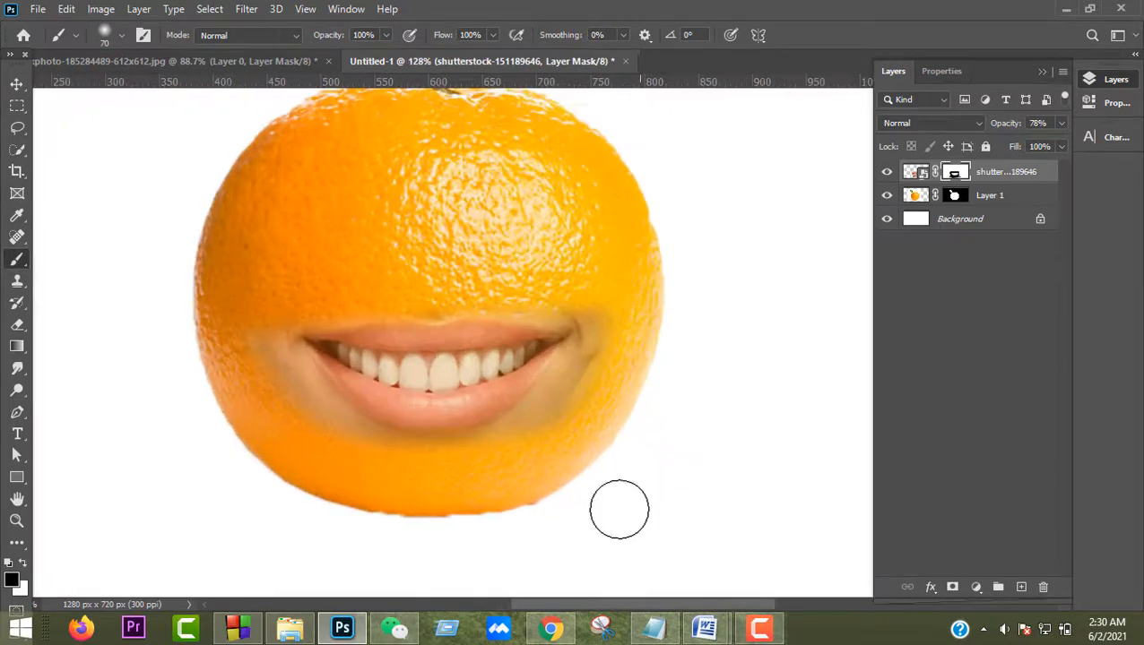
- Reduce the brush to 39 px at 81% opacity and mask out the leftover skin below the lower lip and beside the mouth
{"action": "scroll", "coordinate": [544, 474], "scroll_direction": "up", "scroll_amount": 2}
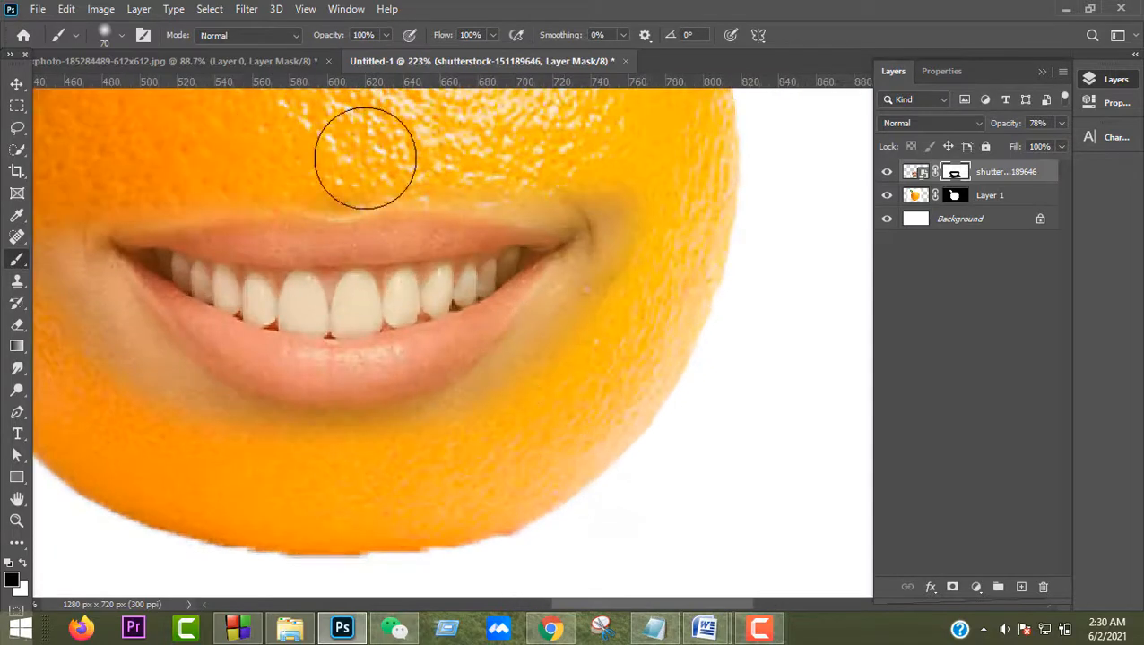
{"action": "scroll", "coordinate": [622, 363], "scroll_direction": "down", "scroll_amount": 2}
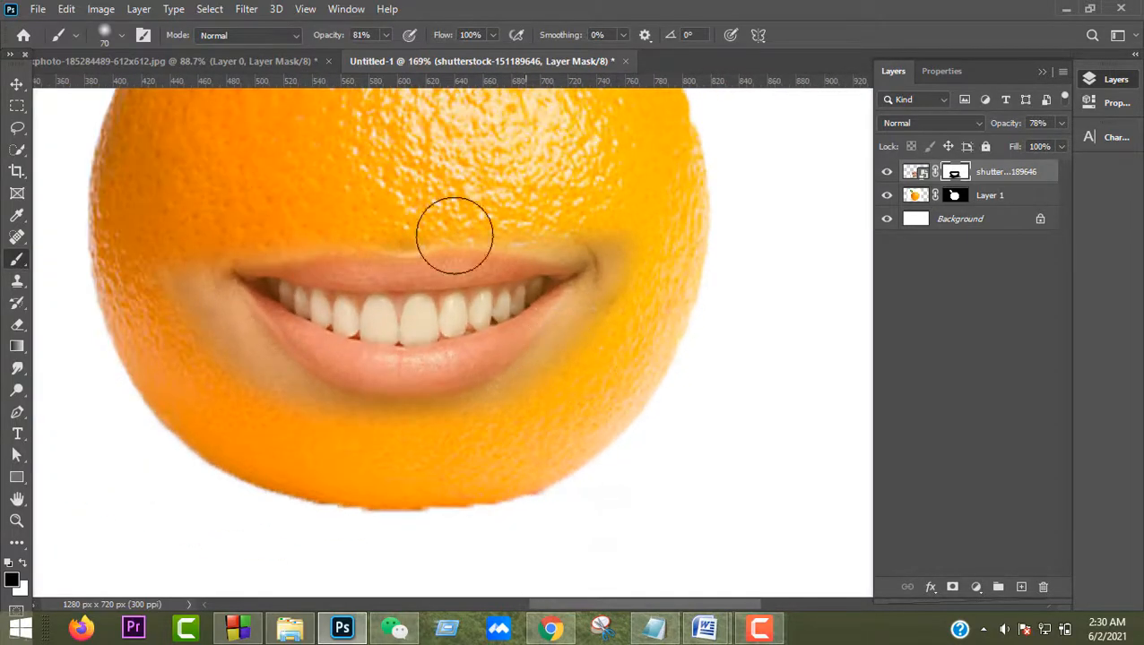
{"action": "left_click", "coordinate": [118, 35]}
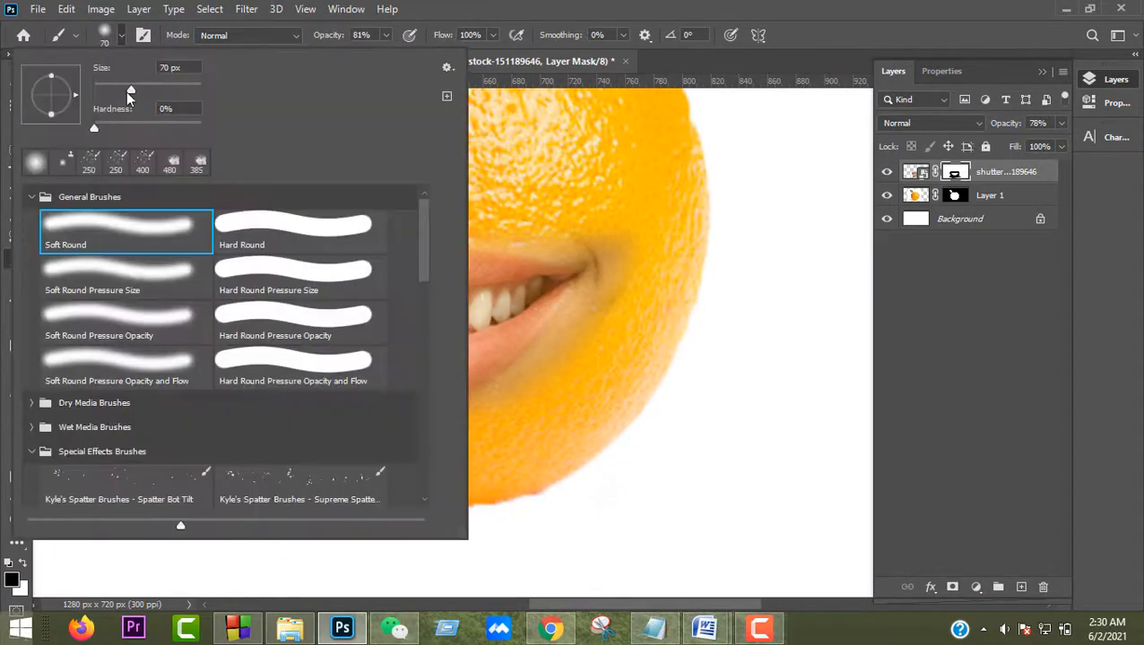
{"action": "key", "text": "Return"}
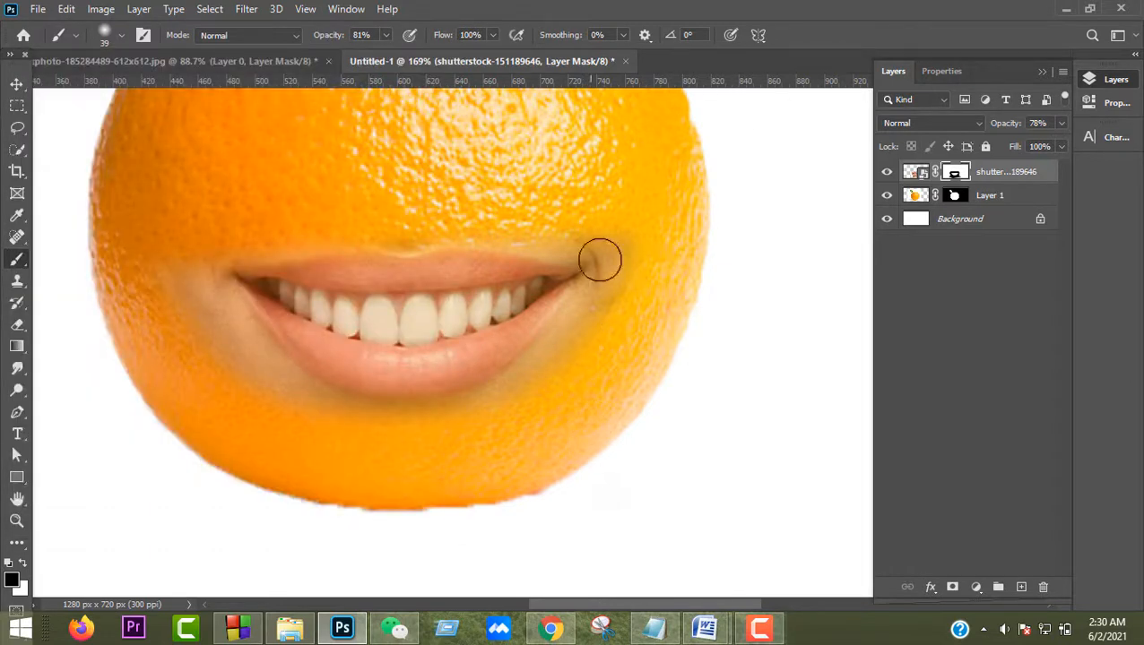
{"action": "mouse_move", "coordinate": [631, 302]}
{"action": "left_mouse_down"}
{"action": "mouse_move", "coordinate": [598, 344]}
{"action": "mouse_move", "coordinate": [611, 285]}
{"action": "mouse_move", "coordinate": [575, 335]}
{"action": "left_mouse_up"}
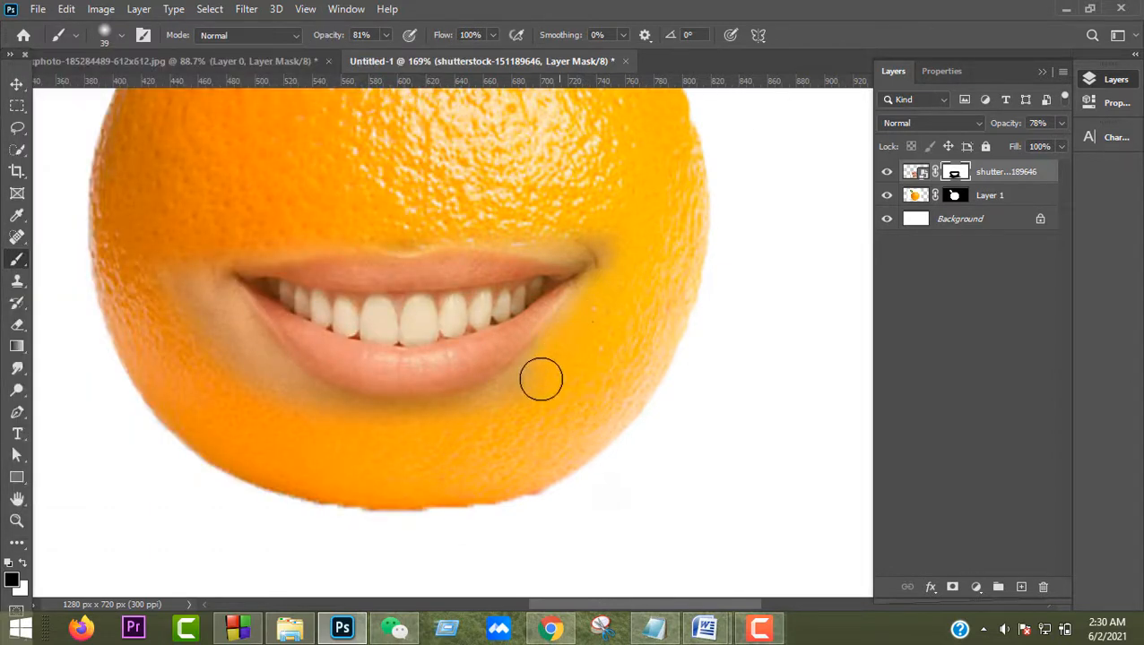
{"action": "mouse_move", "coordinate": [541, 380]}
{"action": "left_mouse_down"}
{"action": "mouse_move", "coordinate": [447, 418]}
{"action": "mouse_move", "coordinate": [329, 412]}
{"action": "mouse_move", "coordinate": [301, 394]}
{"action": "left_mouse_up"}
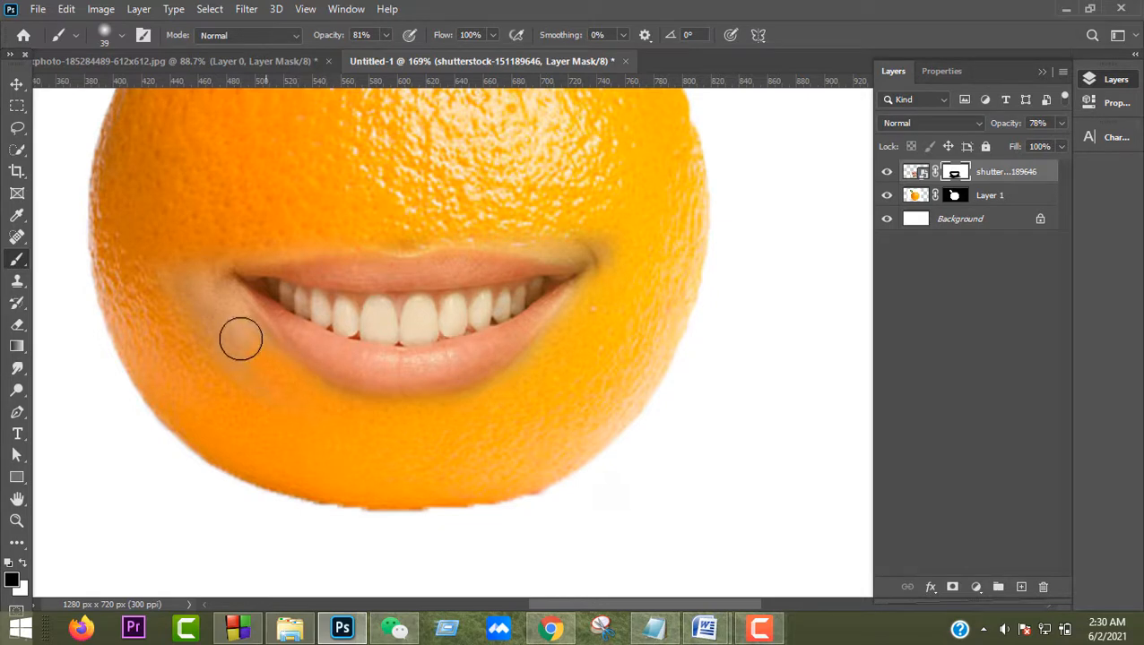
{"action": "left_click_drag", "start_coordinate": [240, 339], "coordinate": [191, 250]}
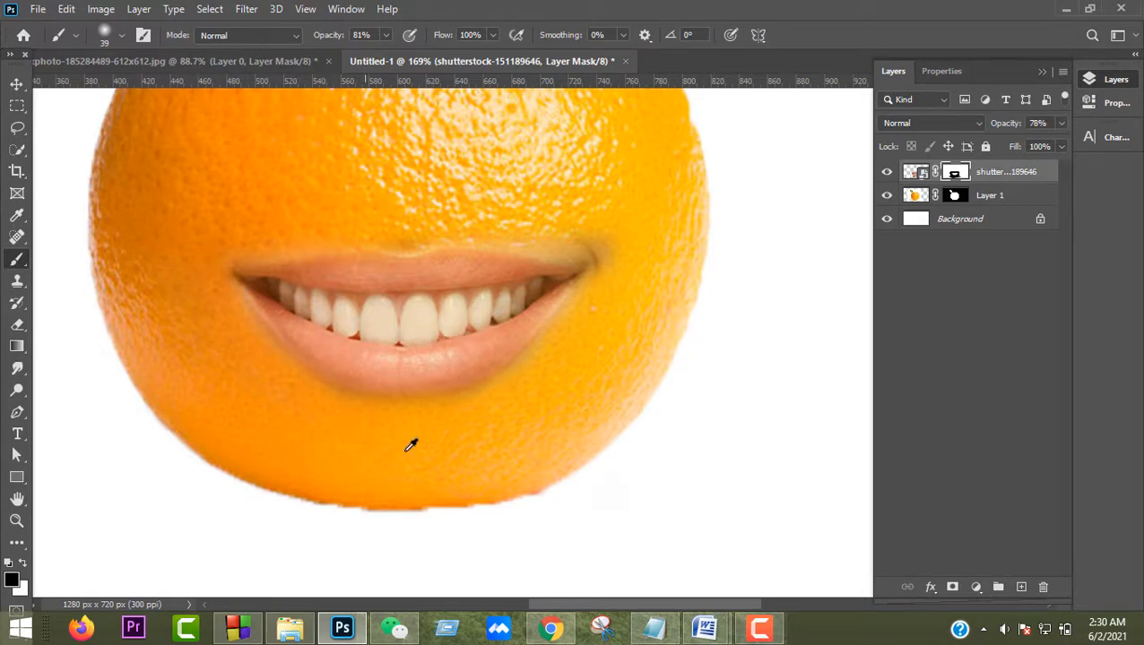
- Mask out the remaining skin above the upper lip and around the mouth corners with the 39 px brush
{"action": "scroll", "coordinate": [410, 446], "scroll_direction": "up", "scroll_amount": 2}
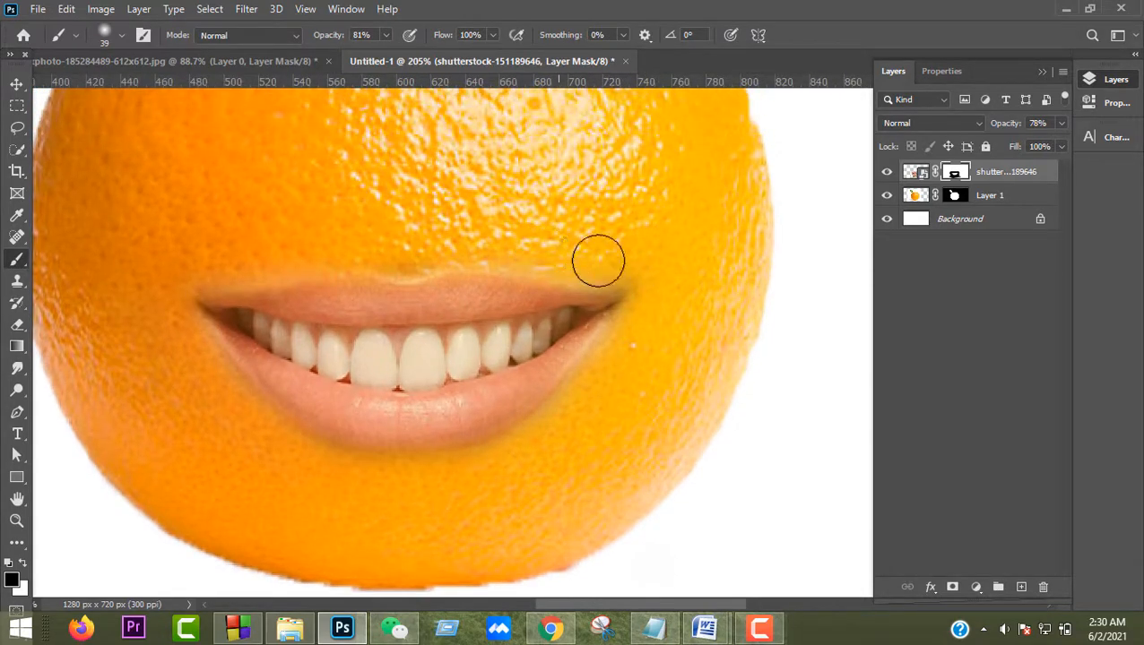
{"action": "mouse_move", "coordinate": [598, 261]}
{"action": "left_mouse_down"}
{"action": "mouse_move", "coordinate": [675, 296]}
{"action": "mouse_move", "coordinate": [613, 249]}
{"action": "mouse_move", "coordinate": [512, 236]}
{"action": "mouse_move", "coordinate": [617, 258]}
{"action": "left_mouse_up"}
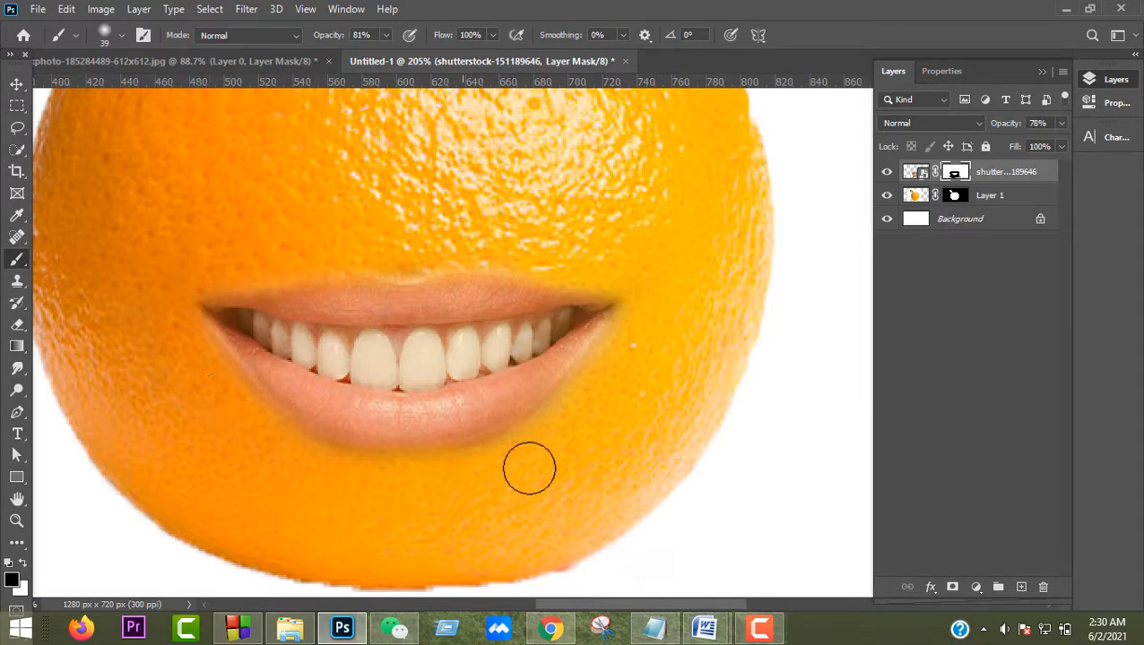
{"action": "scroll", "coordinate": [686, 361], "scroll_direction": "down", "scroll_amount": 3}
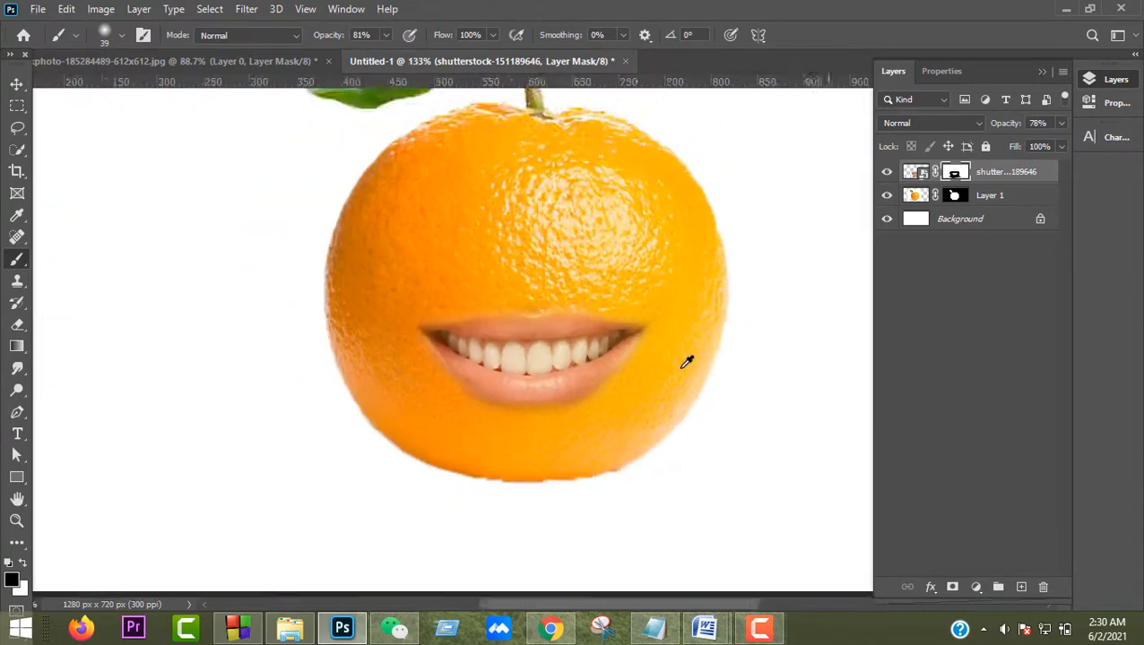
{"action": "scroll", "coordinate": [687, 361], "scroll_direction": "down", "scroll_amount": 3}
- Rotate the masked smile layer clockwise by about 2.3° on the orange
{"action": "left_click", "coordinate": [15, 84]}
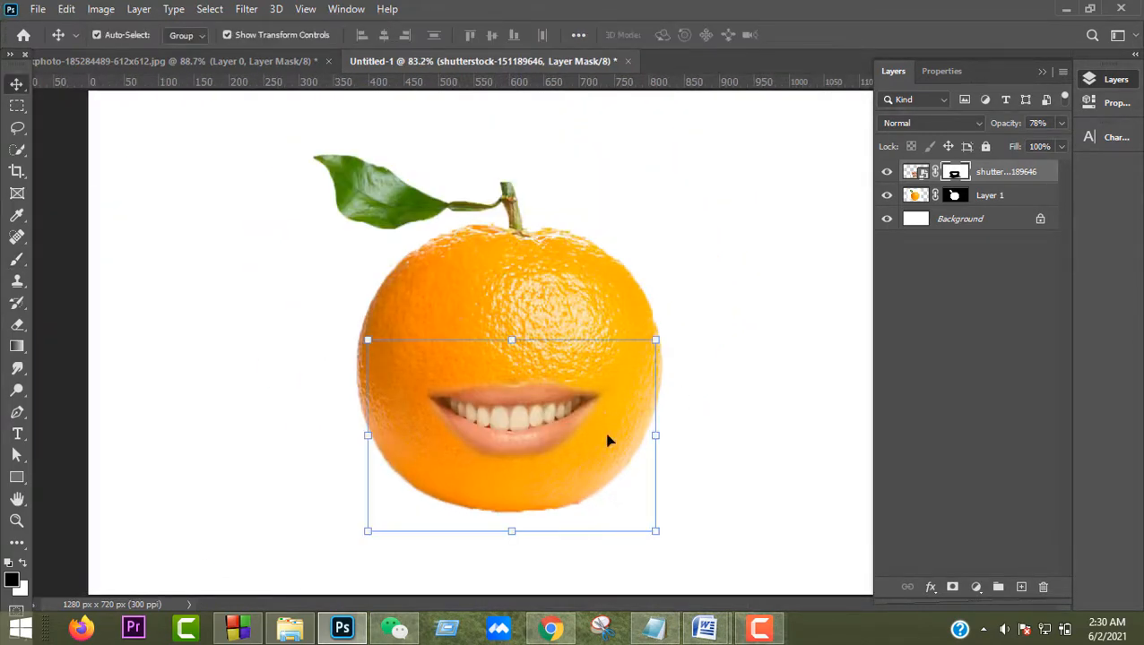
{"action": "left_click_drag", "start_coordinate": [668, 323], "coordinate": [676, 328]}
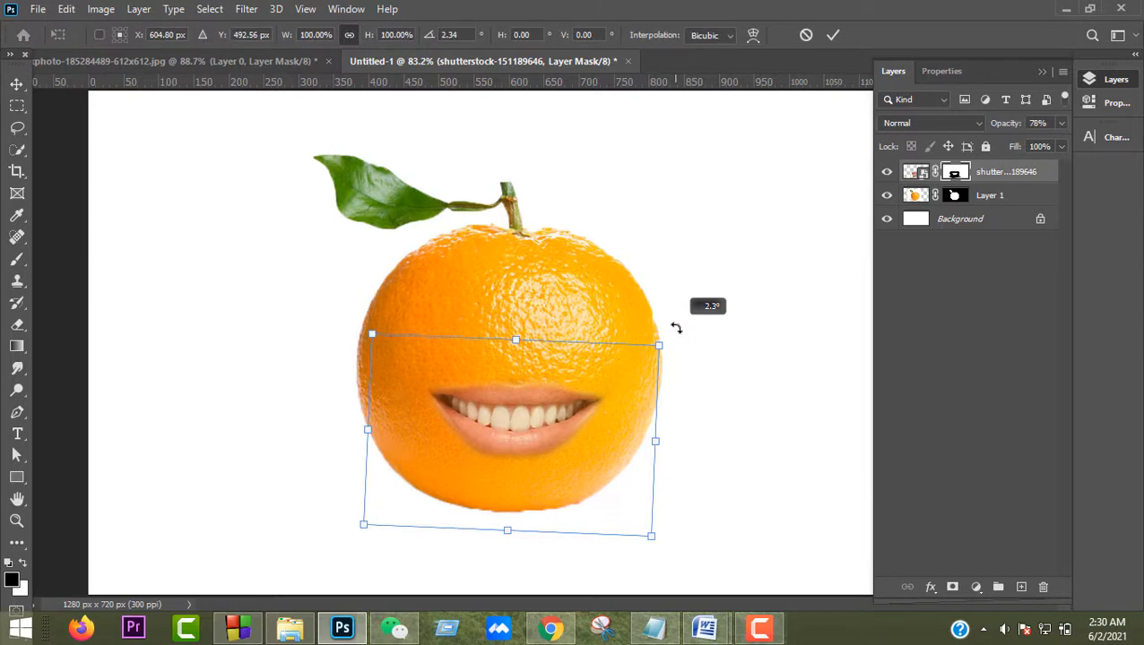
{"action": "left_click", "coordinate": [833, 36]}
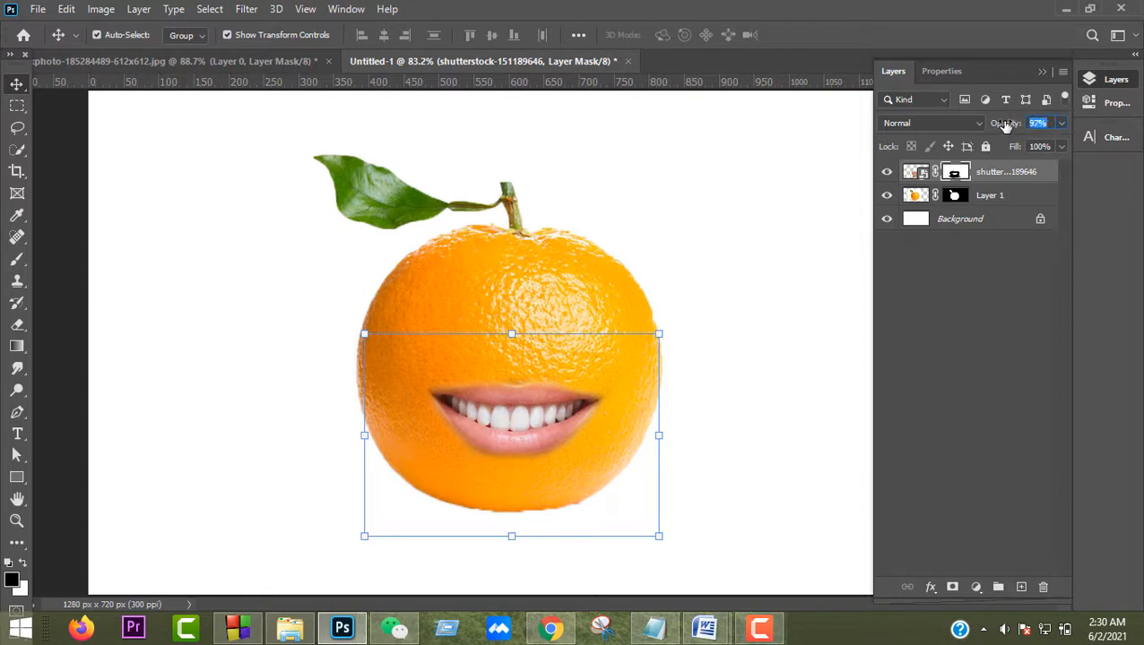
- Raise the smile layer's opacity to 97%, nudge it slightly down and deselect it
{"action": "left_click", "coordinate": [718, 240]}
{"action": "left_click", "coordinate": [510, 431]}
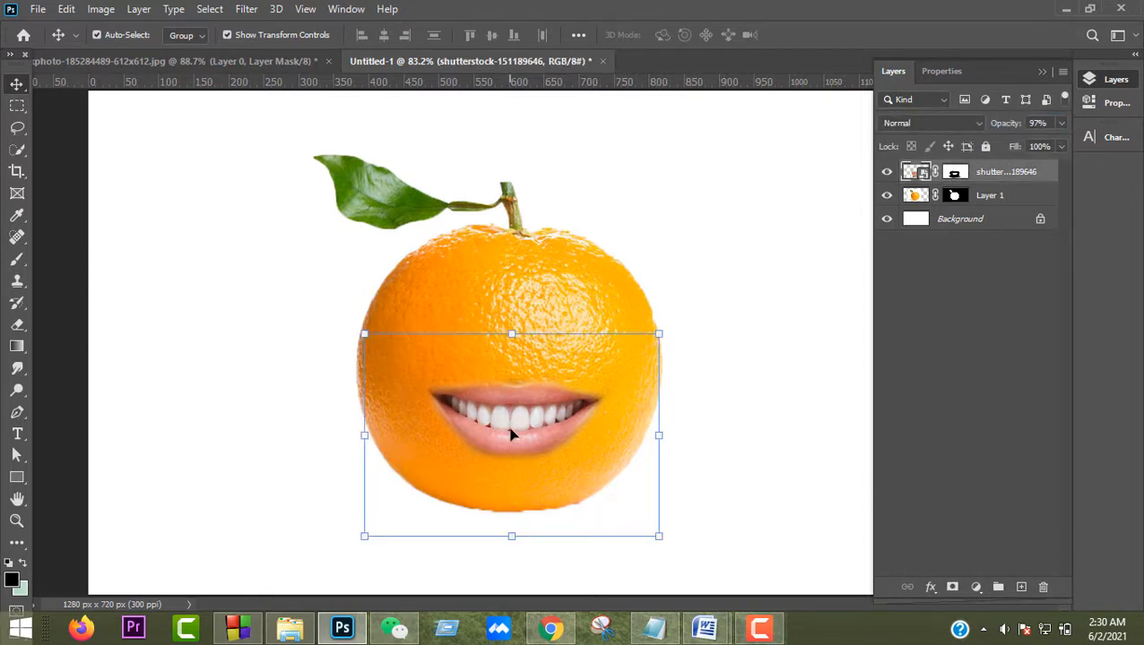
{"action": "left_click_drag", "start_coordinate": [512, 435], "coordinate": [512, 438]}
{"action": "left_click", "coordinate": [697, 389]}
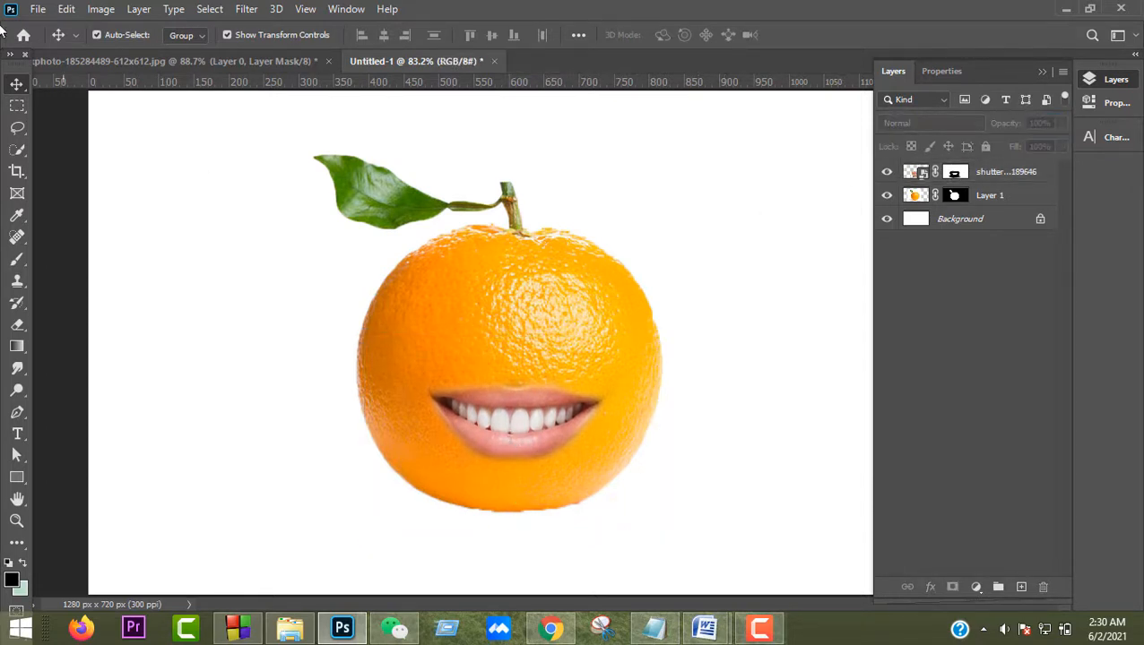
- Place the beautiful-asian-girl-face-closeup-cute-36216078 image as an embedded object and scale it to 86.27%
{"action": "left_click", "coordinate": [33, 12]}
{"action": "left_click", "coordinate": [126, 325]}
{"action": "double_click", "coordinate": [168, 128]}
{"action": "left_click_drag", "start_coordinate": [534, 197], "coordinate": [534, 249]}
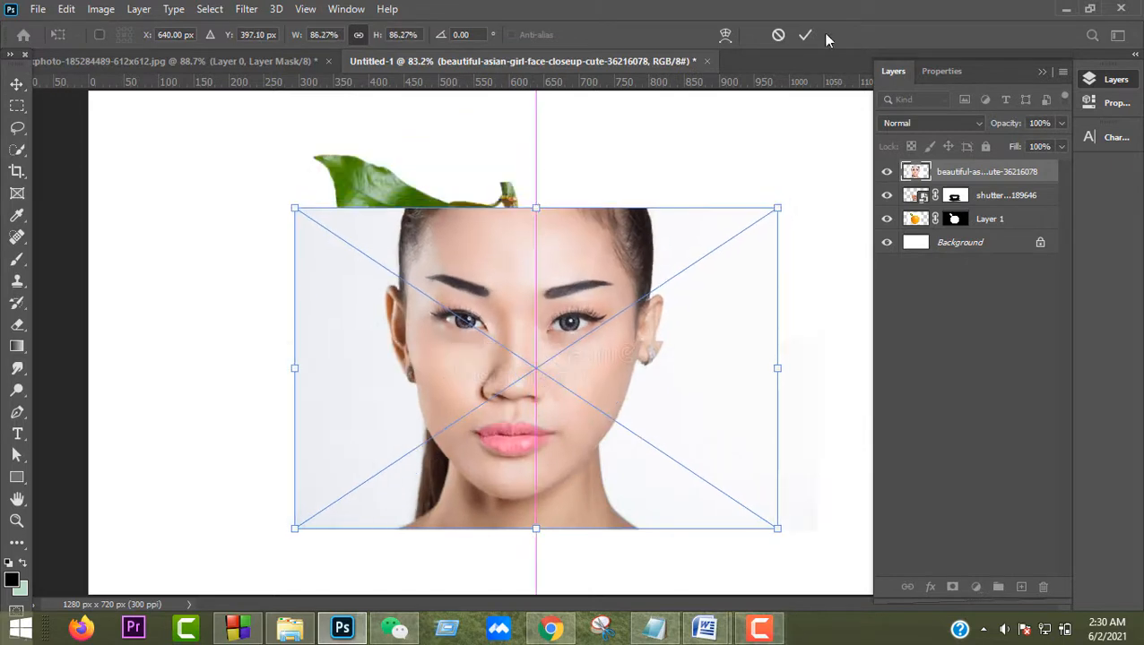
{"action": "left_click", "coordinate": [805, 35]}
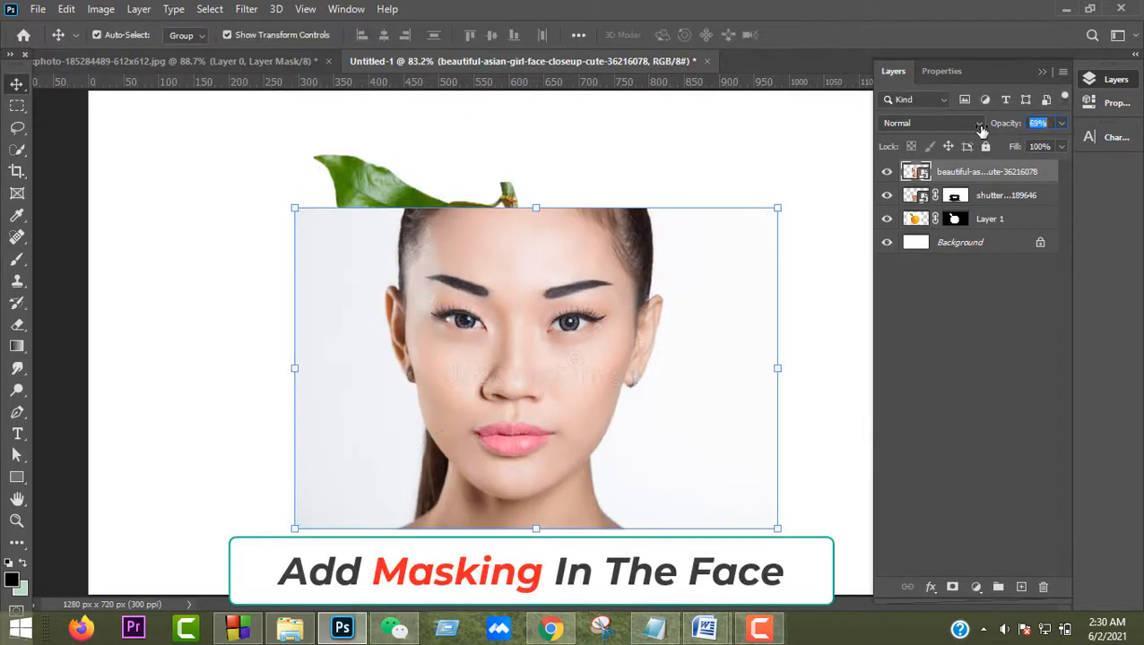
- Lower the face layer's opacity to 88%, and scale the image to 72.76% centred over the orange
{"action": "left_click_drag", "start_coordinate": [981, 130], "coordinate": [1020, 131]}
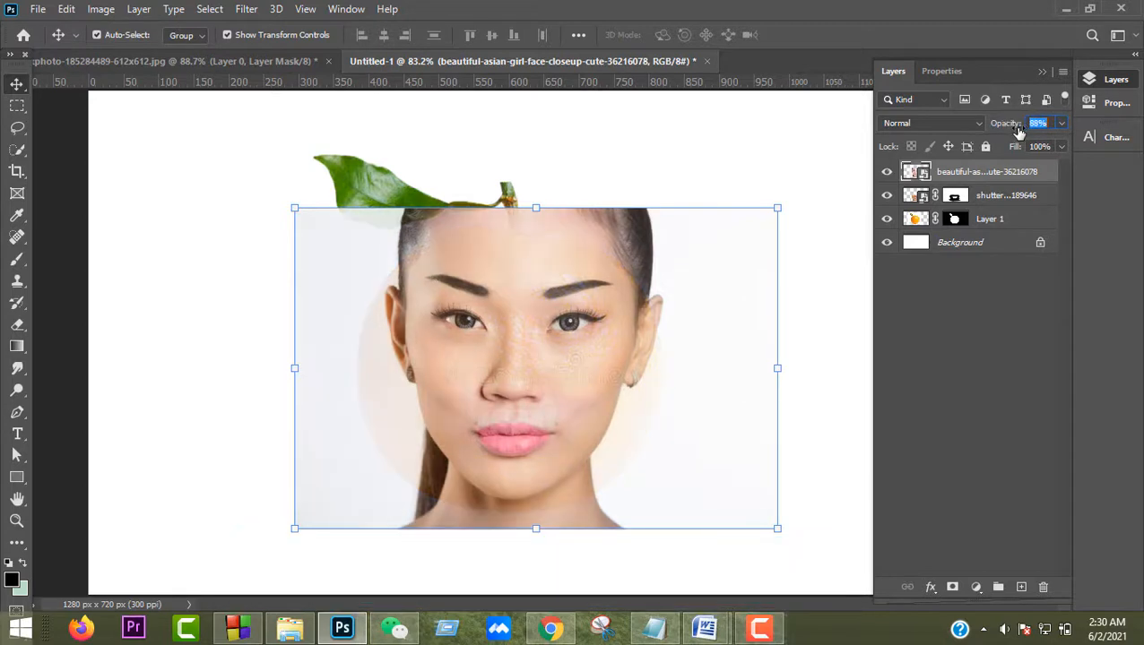
{"action": "left_click_drag", "start_coordinate": [526, 205], "coordinate": [533, 256]}
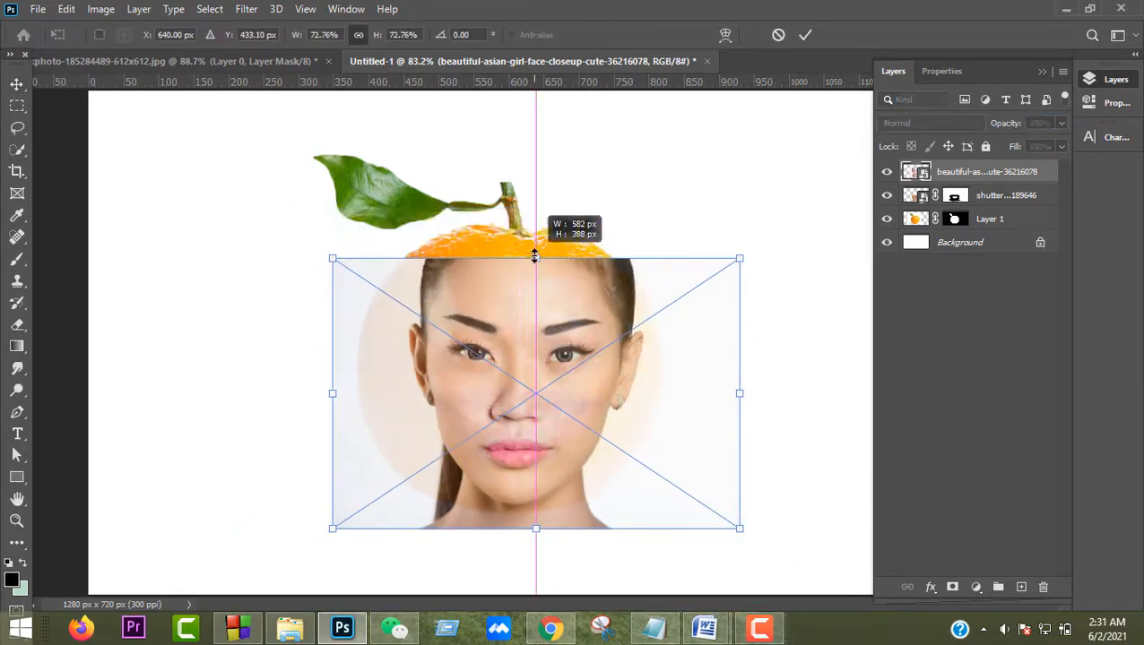
{"action": "left_click_drag", "start_coordinate": [533, 319], "coordinate": [525, 307]}
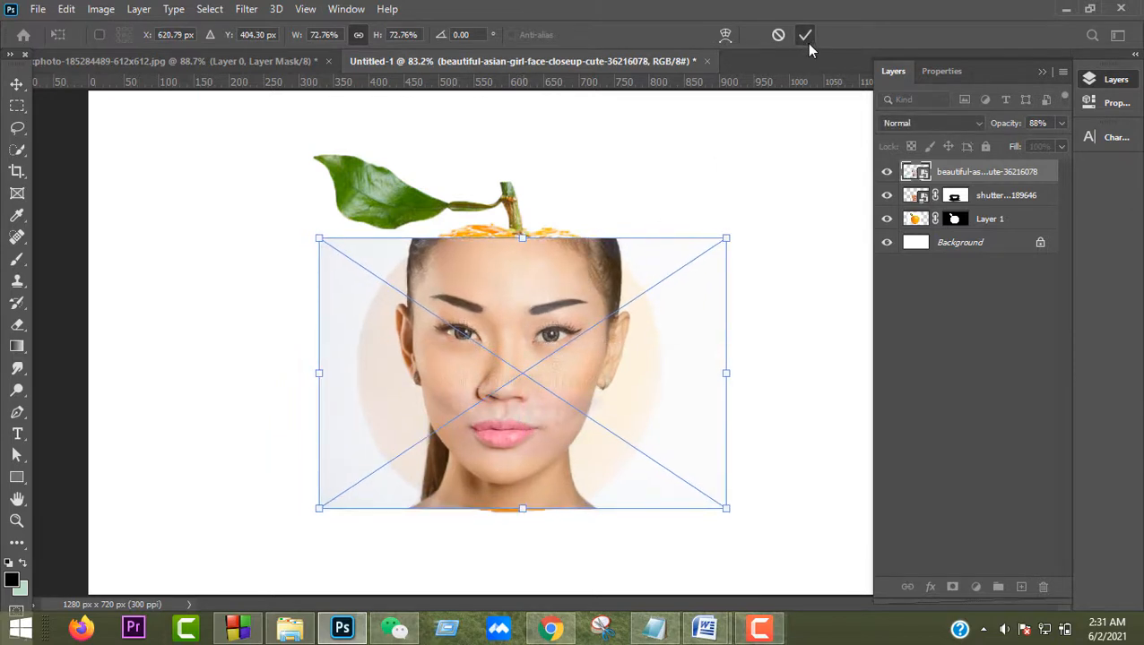
{"action": "left_click", "coordinate": [805, 36]}
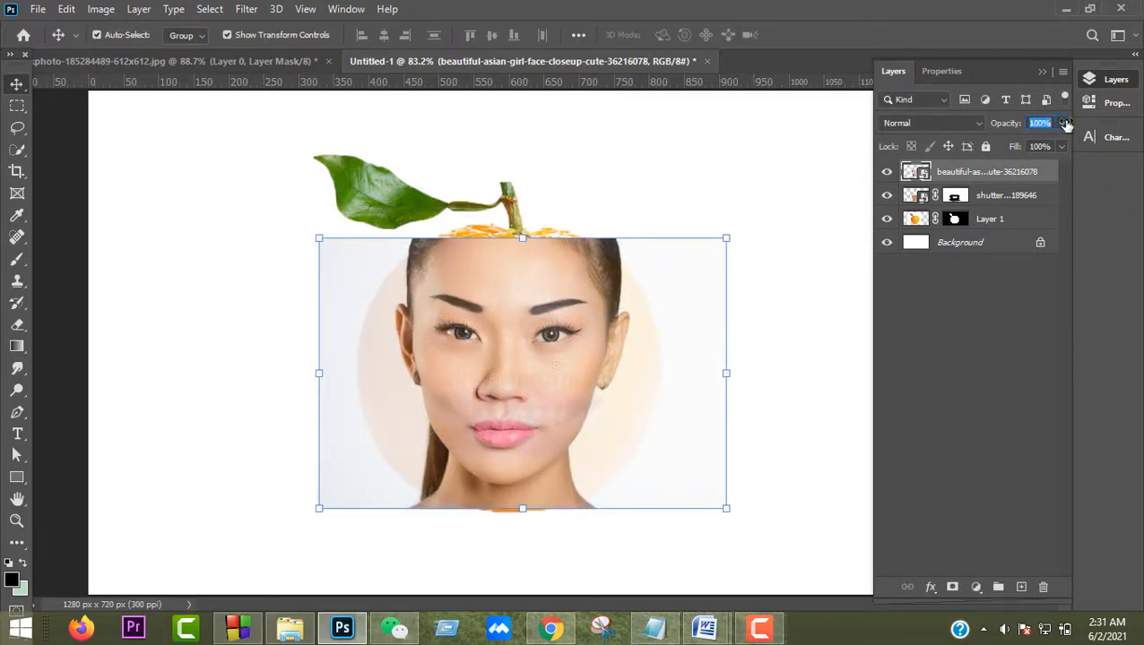
- Set the face layer's opacity to 100% and add a layer mask to it, with black (000000) as the foreground colour
{"action": "left_click_drag", "start_coordinate": [1065, 124], "coordinate": [1067, 124]}
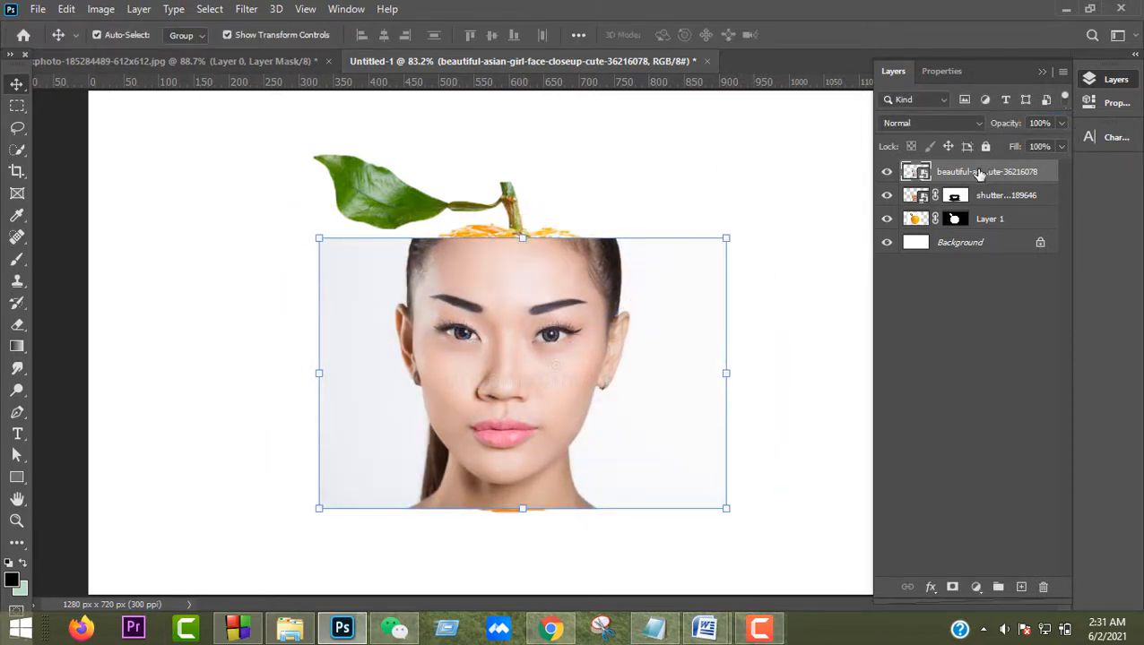
{"action": "left_click", "coordinate": [952, 586]}
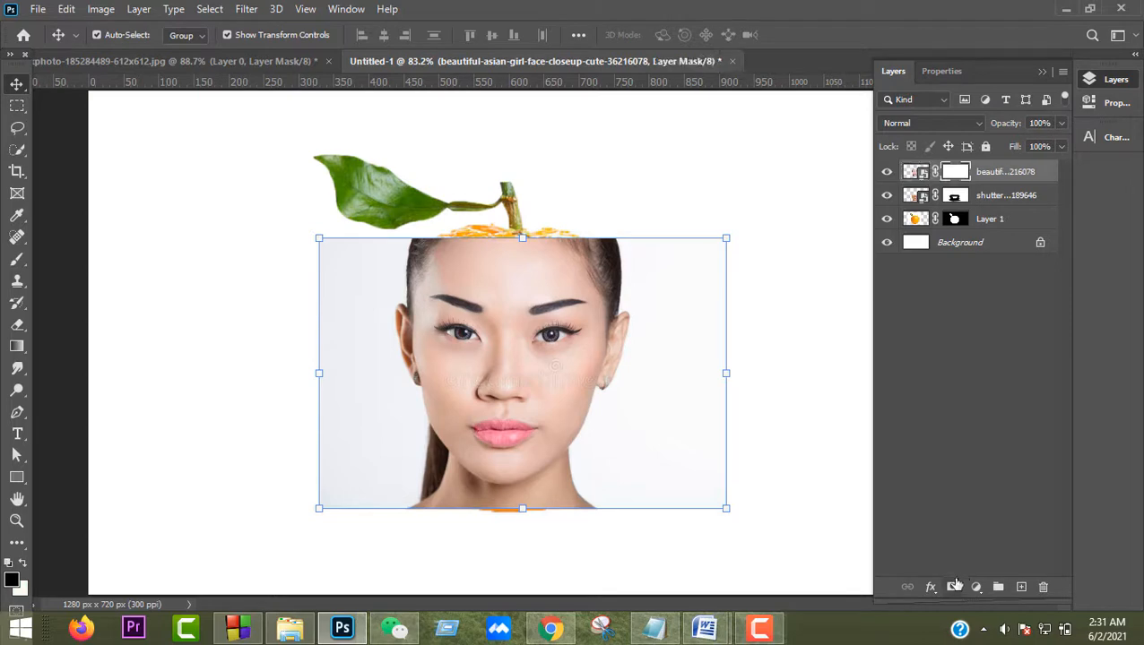
{"action": "left_click", "coordinate": [13, 580]}
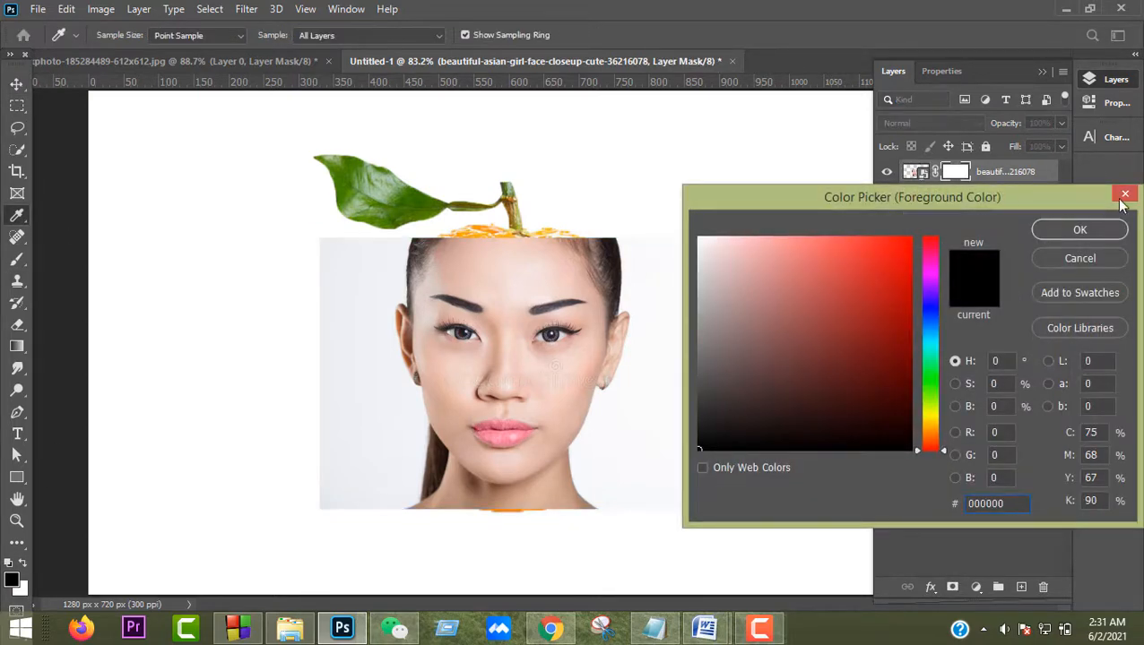
{"action": "left_click", "coordinate": [1079, 230]}
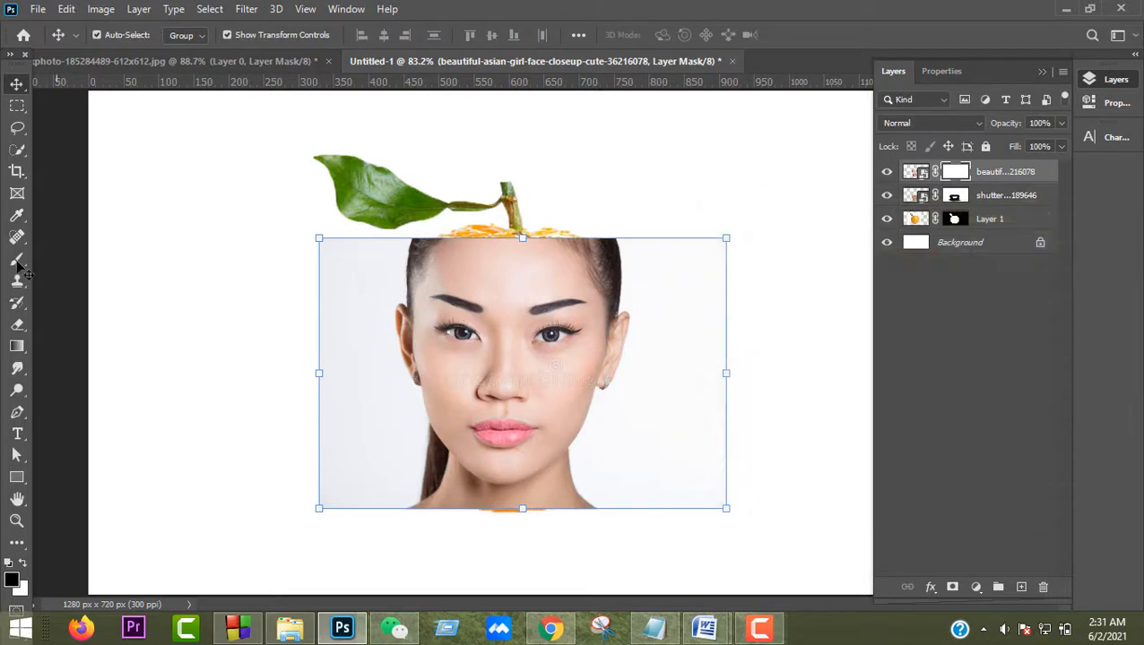
- Paint on the face layer's mask with a 55 px soft brush to hide the upper forehead and the left side of the face
{"action": "left_click_drag", "start_coordinate": [22, 259], "coordinate": [77, 262]}
{"action": "left_click", "coordinate": [120, 36]}
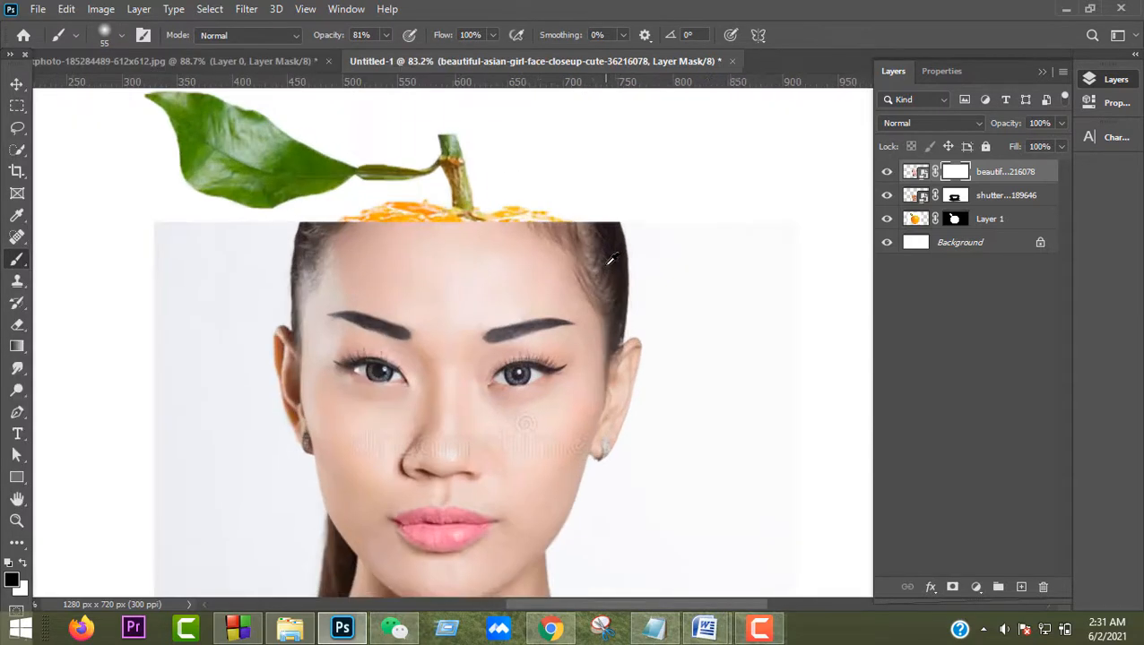
{"action": "mouse_move", "coordinate": [666, 229]}
{"action": "left_mouse_down"}
{"action": "mouse_move", "coordinate": [282, 223]}
{"action": "mouse_move", "coordinate": [385, 220]}
{"action": "mouse_move", "coordinate": [413, 238]}
{"action": "mouse_move", "coordinate": [749, 220]}
{"action": "left_mouse_up"}
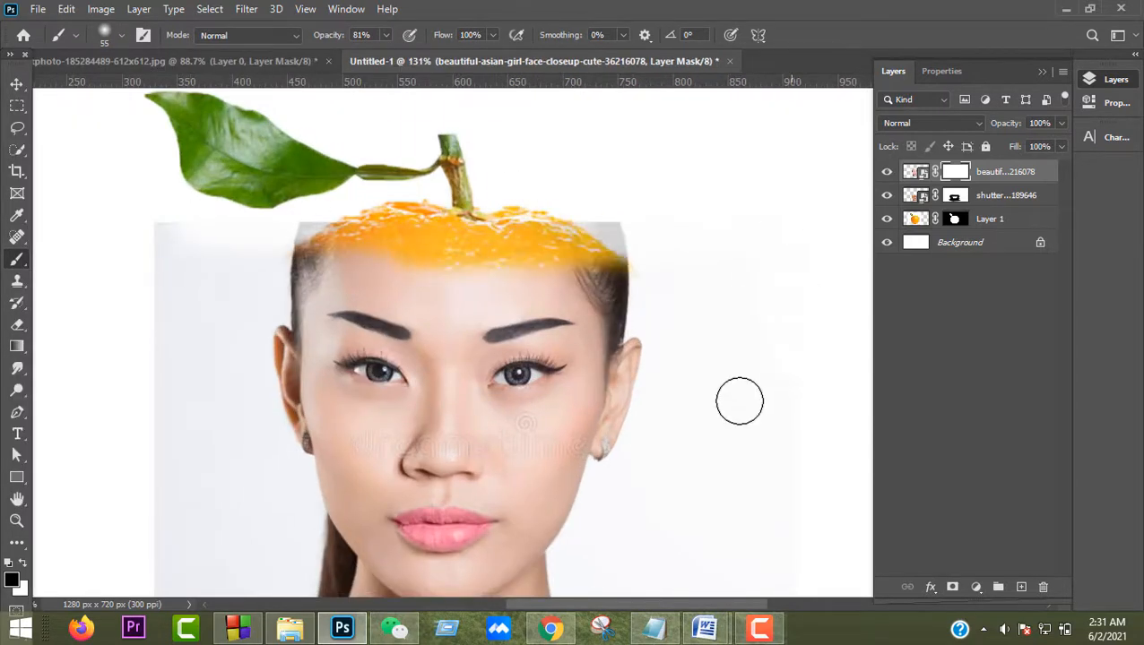
{"action": "mouse_move", "coordinate": [644, 265]}
{"action": "left_mouse_down"}
{"action": "mouse_move", "coordinate": [536, 245]}
{"action": "mouse_move", "coordinate": [177, 240]}
{"action": "left_mouse_up"}
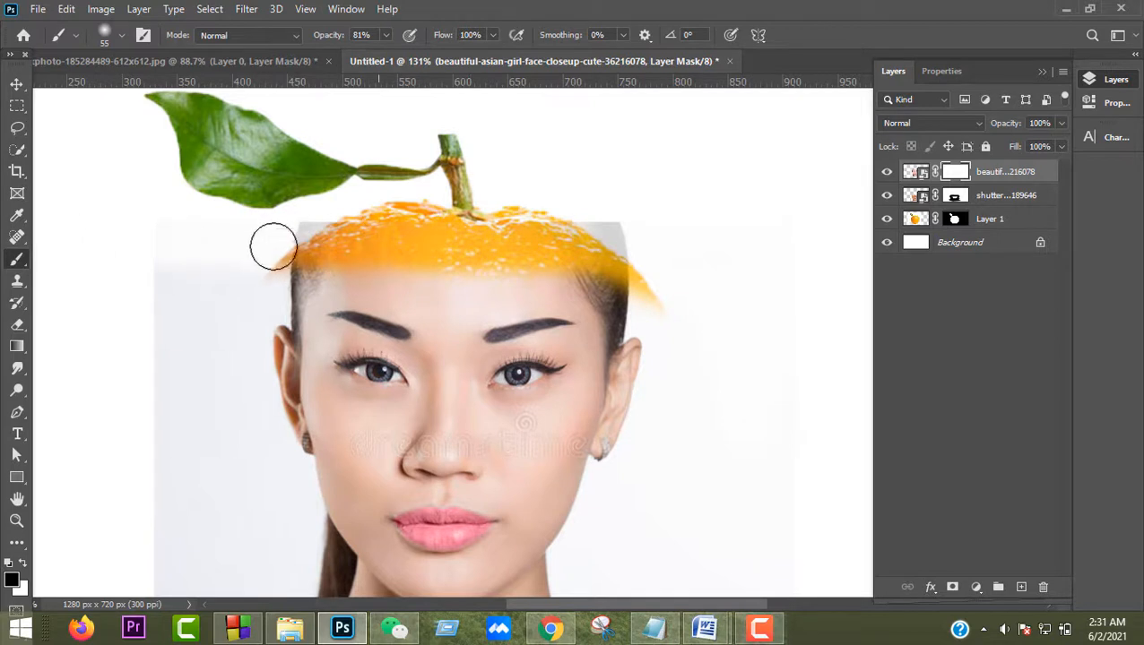
{"action": "mouse_move", "coordinate": [327, 255]}
{"action": "left_mouse_down"}
{"action": "mouse_move", "coordinate": [307, 391]}
{"action": "mouse_move", "coordinate": [279, 312]}
{"action": "mouse_move", "coordinate": [288, 451]}
{"action": "mouse_move", "coordinate": [283, 377]}
{"action": "mouse_move", "coordinate": [327, 490]}
{"action": "mouse_move", "coordinate": [379, 479]}
{"action": "left_mouse_up"}
{"action": "scroll", "coordinate": [381, 474], "scroll_direction": "down", "scroll_amount": 3}
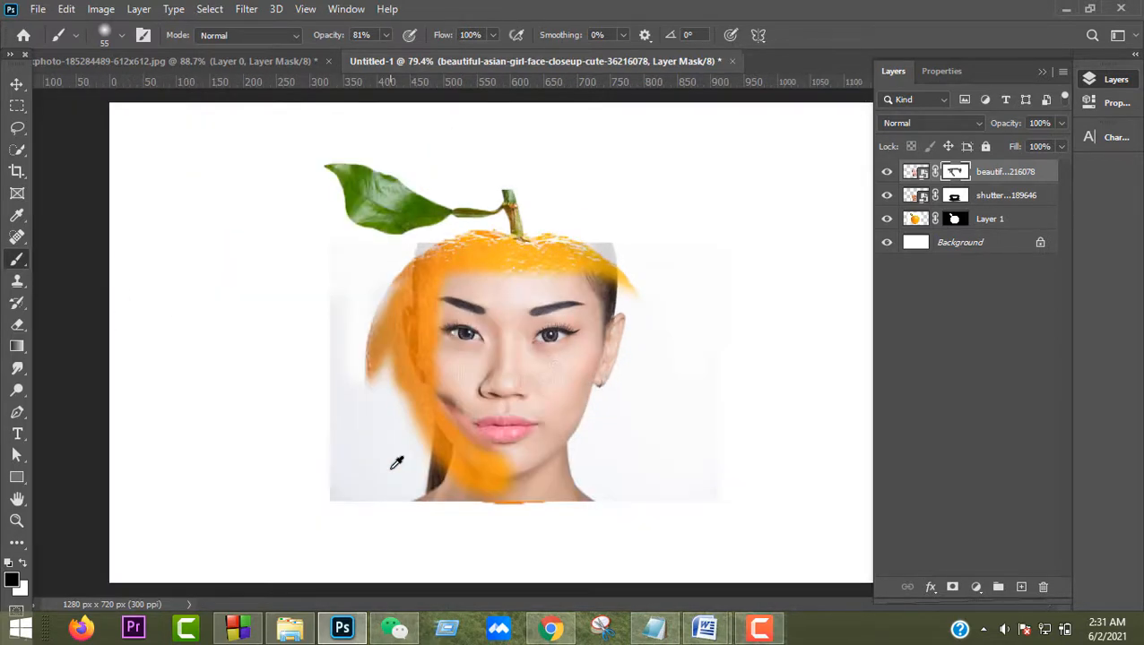
- Enlarge the brush to 80 px and mask out the hair, neck and photo background around the face to reveal the orange's outline
{"action": "left_click", "coordinate": [120, 37]}
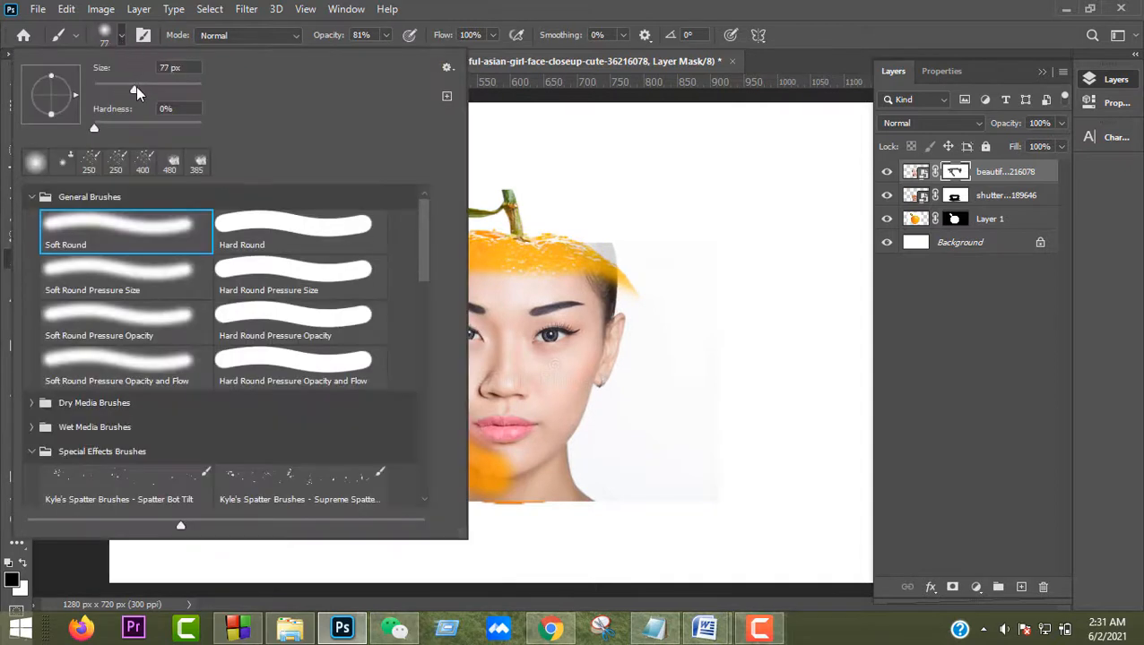
{"action": "left_click_drag", "start_coordinate": [136, 86], "coordinate": [138, 87]}
{"action": "left_click", "coordinate": [707, 314]}
{"action": "mouse_move", "coordinate": [607, 233]}
{"action": "left_mouse_down"}
{"action": "mouse_move", "coordinate": [635, 352]}
{"action": "mouse_move", "coordinate": [627, 283]}
{"action": "mouse_move", "coordinate": [627, 478]}
{"action": "mouse_move", "coordinate": [581, 512]}
{"action": "mouse_move", "coordinate": [593, 494]}
{"action": "mouse_move", "coordinate": [403, 497]}
{"action": "left_mouse_up"}
{"action": "mouse_move", "coordinate": [332, 450]}
{"action": "left_mouse_down"}
{"action": "mouse_move", "coordinate": [359, 258]}
{"action": "mouse_move", "coordinate": [359, 407]}
{"action": "mouse_move", "coordinate": [384, 486]}
{"action": "mouse_move", "coordinate": [362, 352]}
{"action": "mouse_move", "coordinate": [381, 406]}
{"action": "mouse_move", "coordinate": [353, 429]}
{"action": "left_mouse_up"}
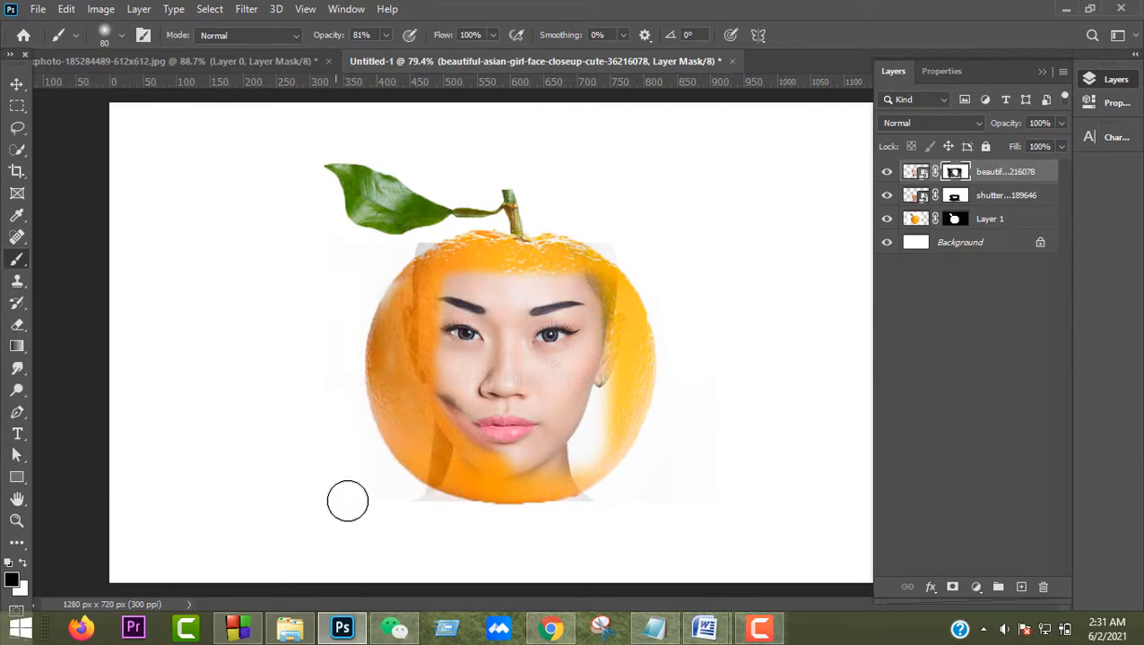
{"action": "mouse_move", "coordinate": [348, 500]}
{"action": "left_mouse_down"}
{"action": "mouse_move", "coordinate": [475, 505]}
{"action": "mouse_move", "coordinate": [368, 473]}
{"action": "mouse_move", "coordinate": [425, 451]}
{"action": "mouse_move", "coordinate": [481, 494]}
{"action": "left_mouse_up"}
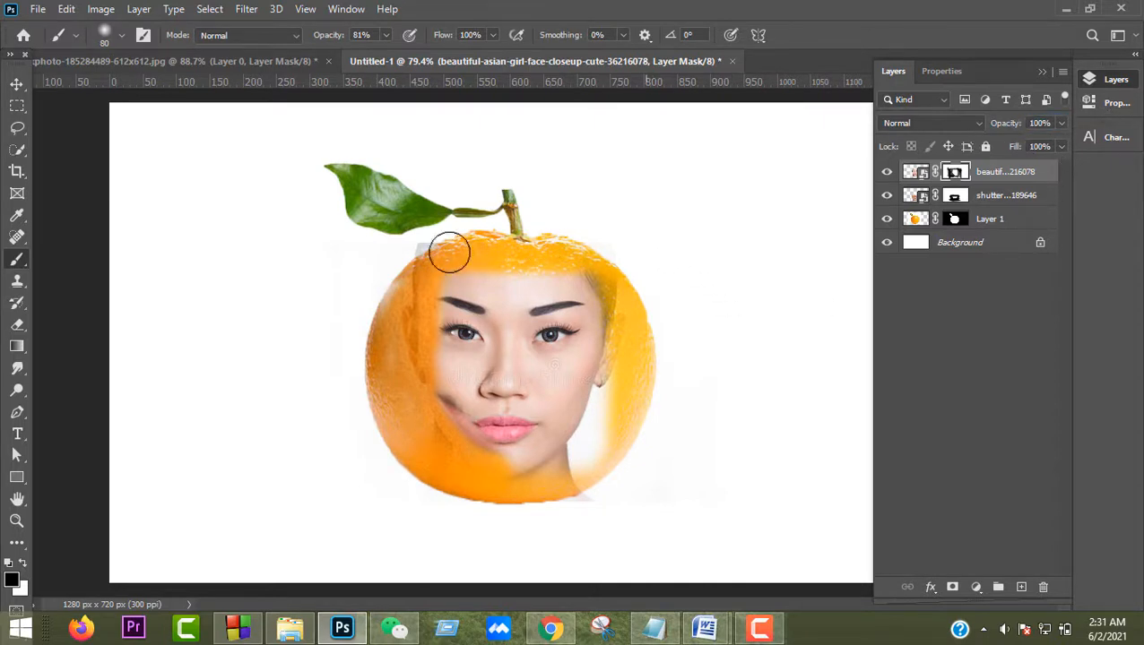
{"action": "left_click_drag", "start_coordinate": [609, 432], "coordinate": [567, 480]}
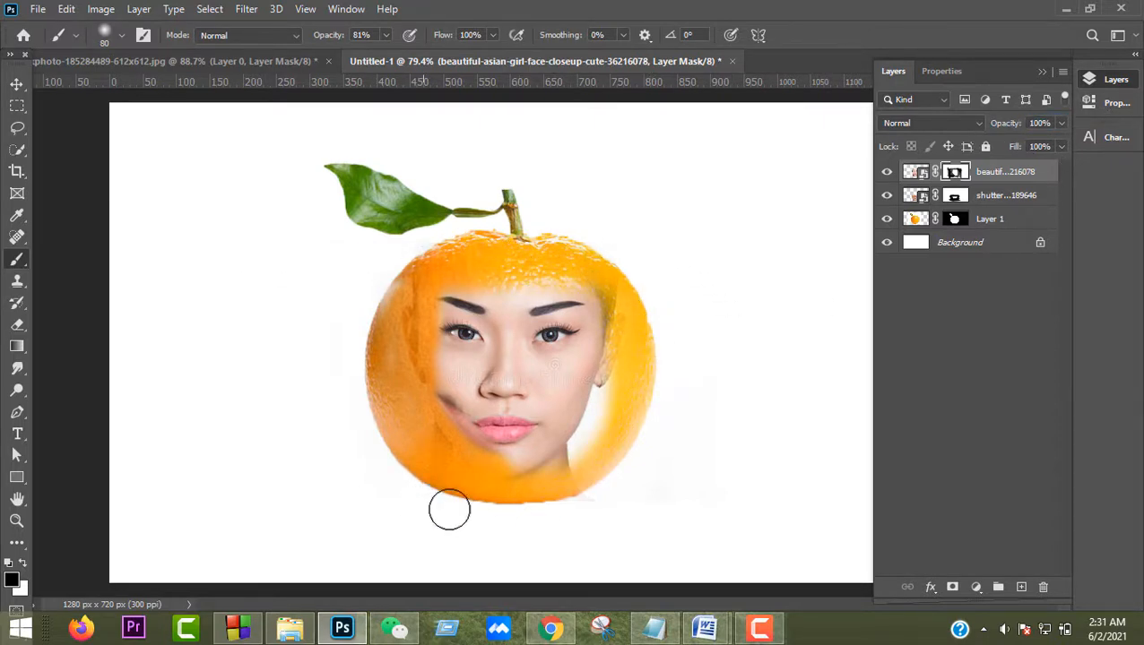
- Mask out the portrait's cheeks, nose, mouth and forehead so the smile shows and mainly the eyes remain
{"action": "scroll", "coordinate": [538, 477], "scroll_direction": "up", "scroll_amount": 3}
{"action": "mouse_move", "coordinate": [346, 382]}
{"action": "left_mouse_down"}
{"action": "mouse_move", "coordinate": [325, 303]}
{"action": "mouse_move", "coordinate": [347, 344]}
{"action": "left_mouse_up"}
{"action": "mouse_move", "coordinate": [337, 161]}
{"action": "left_mouse_down"}
{"action": "mouse_move", "coordinate": [357, 424]}
{"action": "mouse_move", "coordinate": [331, 171]}
{"action": "mouse_move", "coordinate": [399, 423]}
{"action": "mouse_move", "coordinate": [644, 369]}
{"action": "mouse_move", "coordinate": [648, 349]}
{"action": "mouse_move", "coordinate": [517, 413]}
{"action": "mouse_move", "coordinate": [613, 336]}
{"action": "mouse_move", "coordinate": [375, 350]}
{"action": "mouse_move", "coordinate": [637, 371]}
{"action": "mouse_move", "coordinate": [419, 379]}
{"action": "mouse_move", "coordinate": [664, 377]}
{"action": "left_mouse_up"}
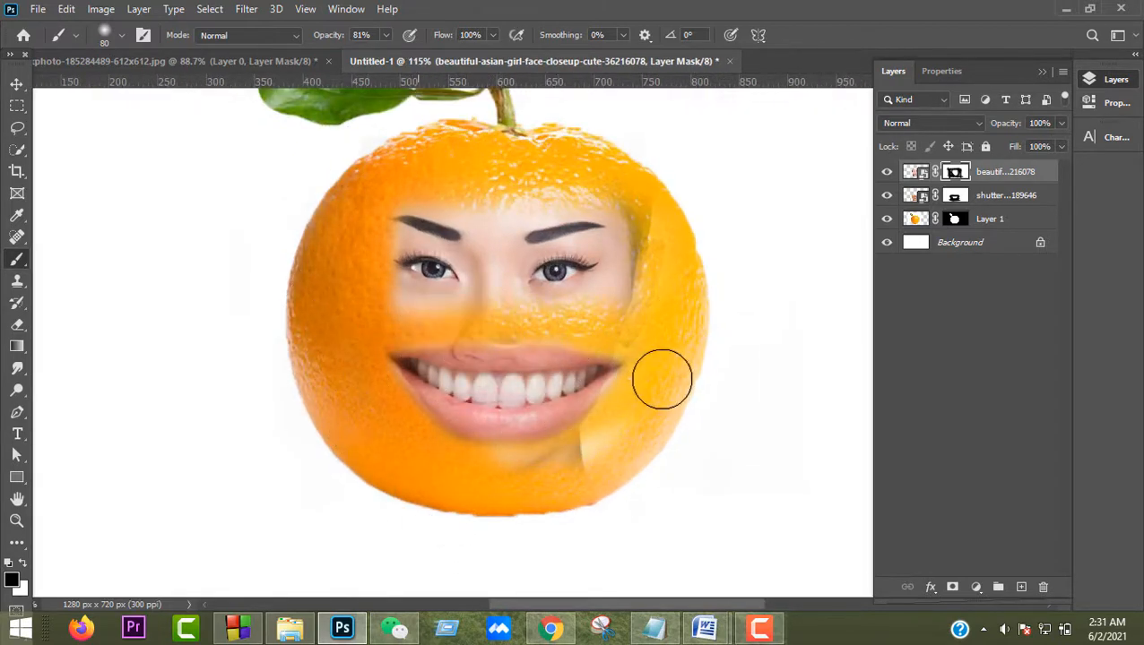
{"action": "scroll", "coordinate": [671, 428], "scroll_direction": "up", "scroll_amount": 3}
{"action": "mouse_move", "coordinate": [642, 312]}
{"action": "left_mouse_down"}
{"action": "mouse_move", "coordinate": [429, 321]}
{"action": "mouse_move", "coordinate": [633, 337]}
{"action": "mouse_move", "coordinate": [612, 335]}
{"action": "left_mouse_up"}
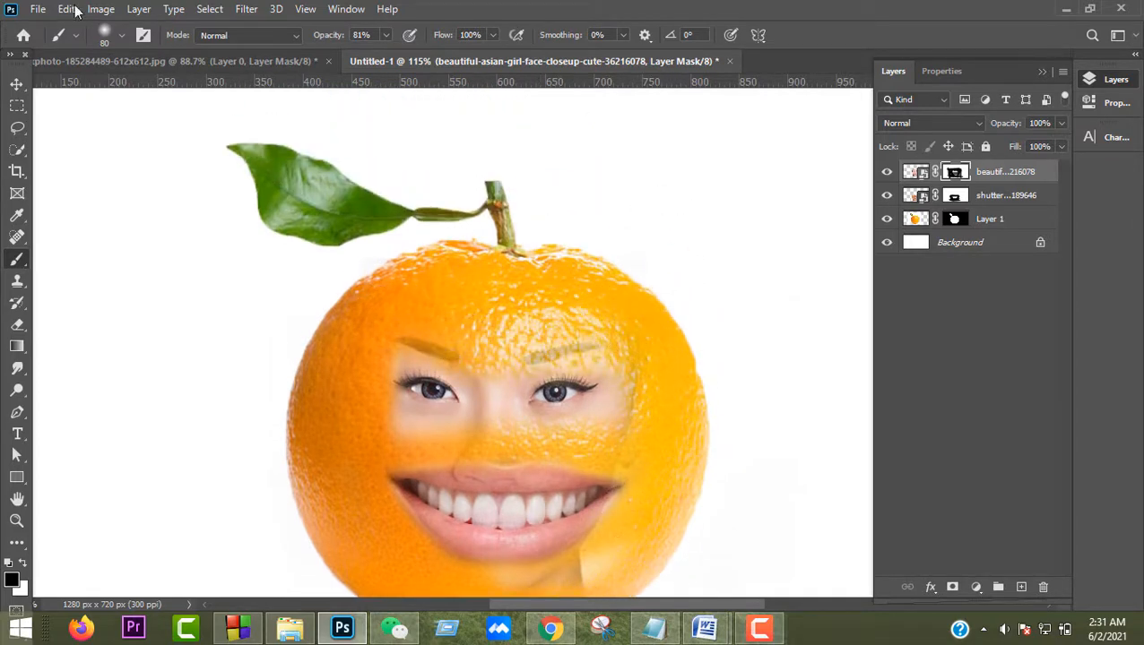
- Reduce the brush to 39 px and mask out the skin between the eyes and both eyebrows
{"action": "left_click", "coordinate": [122, 36]}
{"action": "left_click_drag", "start_coordinate": [121, 87], "coordinate": [117, 88]}
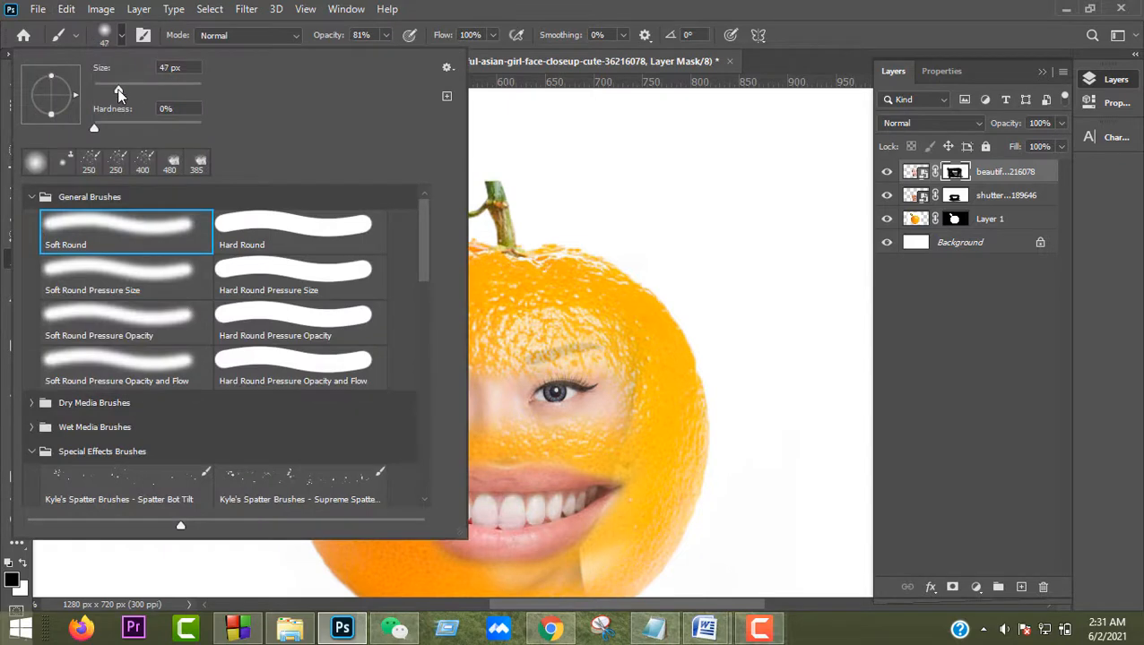
{"action": "key", "text": "Return"}
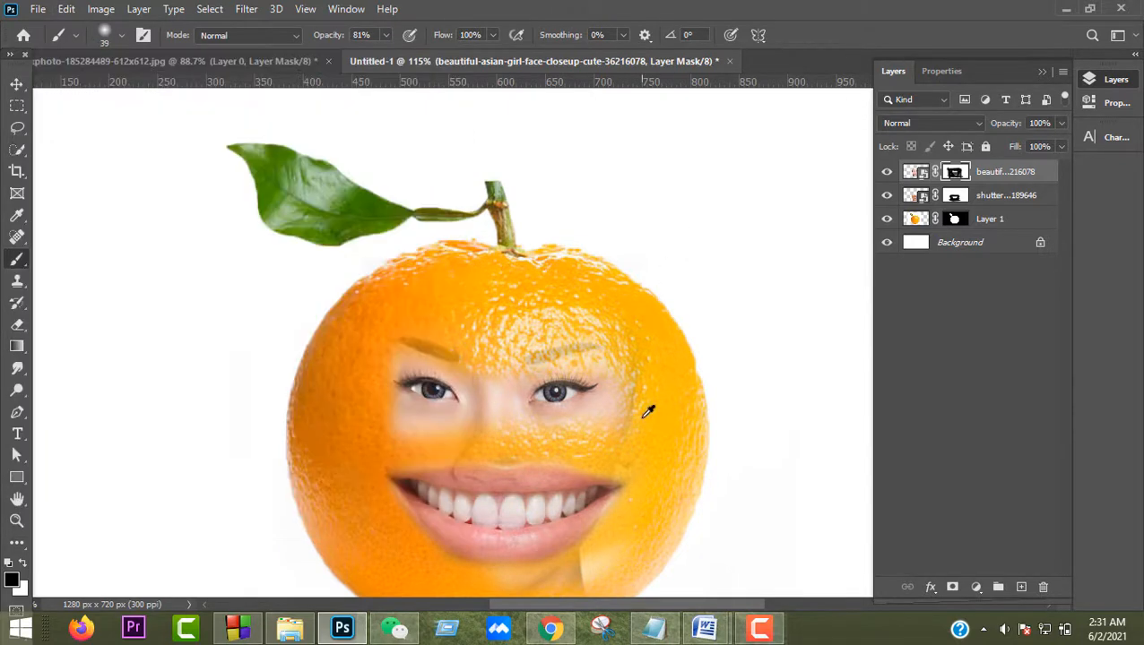
{"action": "scroll", "coordinate": [646, 408], "scroll_direction": "up", "scroll_amount": 2}
{"action": "left_click_drag", "start_coordinate": [383, 431], "coordinate": [363, 312]}
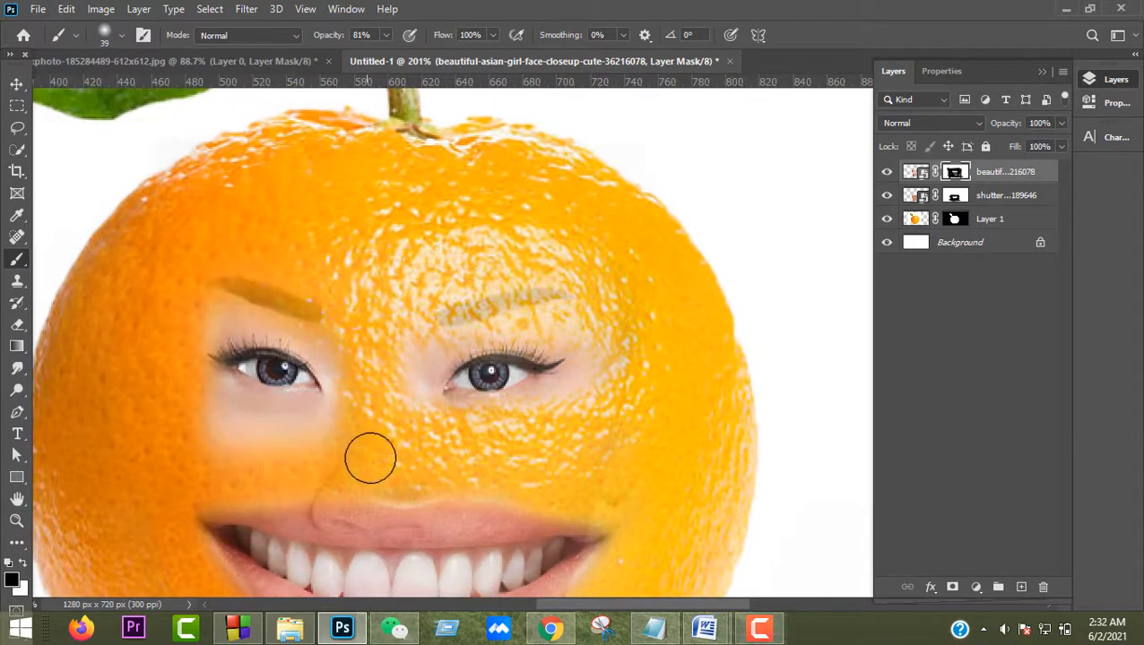
{"action": "left_click_drag", "start_coordinate": [281, 284], "coordinate": [196, 289]}
{"action": "left_click_drag", "start_coordinate": [441, 292], "coordinate": [623, 298]}
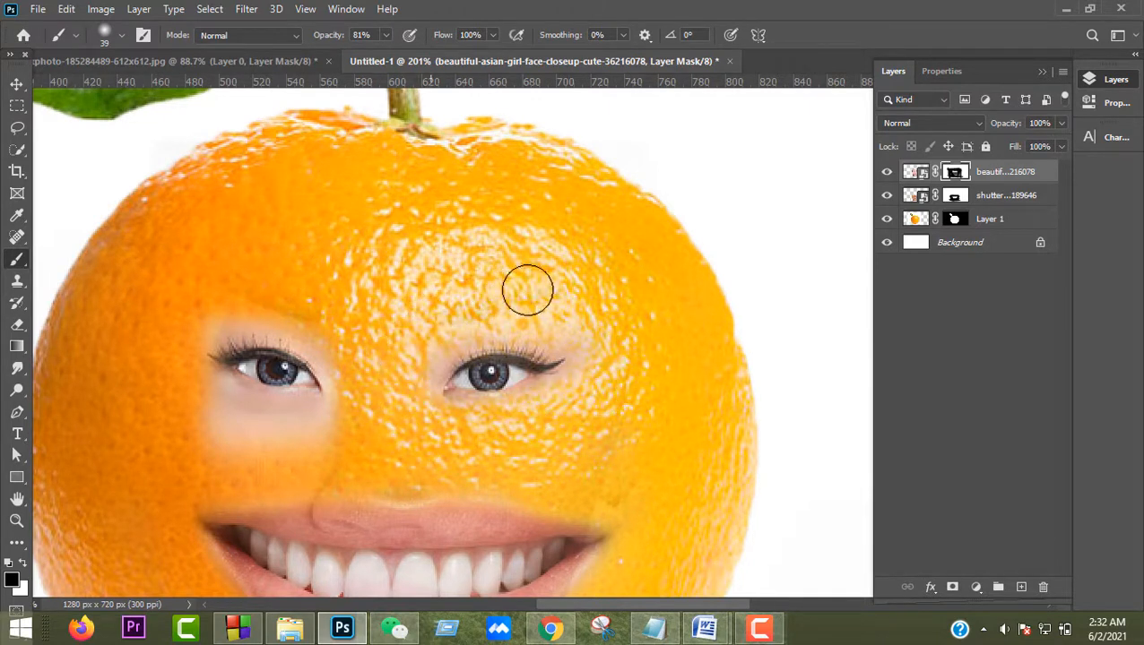
- Mask out the skin around the left eye and the leftover patch beneath the smile, enlarging the brush to 100 px
{"action": "left_click_drag", "start_coordinate": [295, 439], "coordinate": [225, 429]}
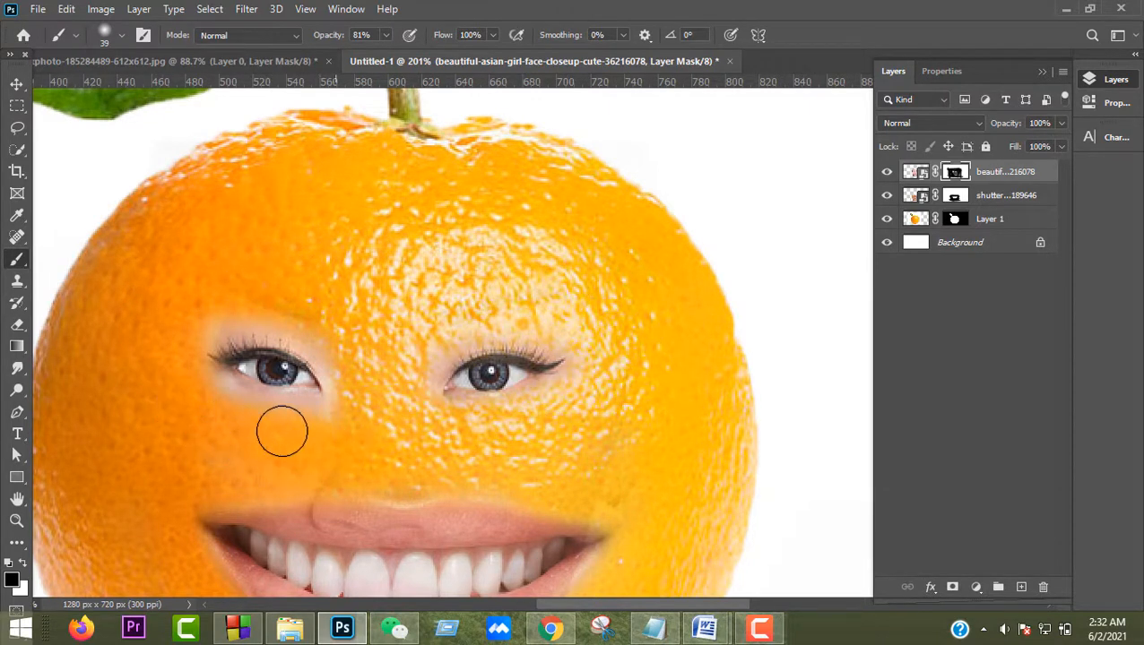
{"action": "left_click_drag", "start_coordinate": [321, 433], "coordinate": [357, 364]}
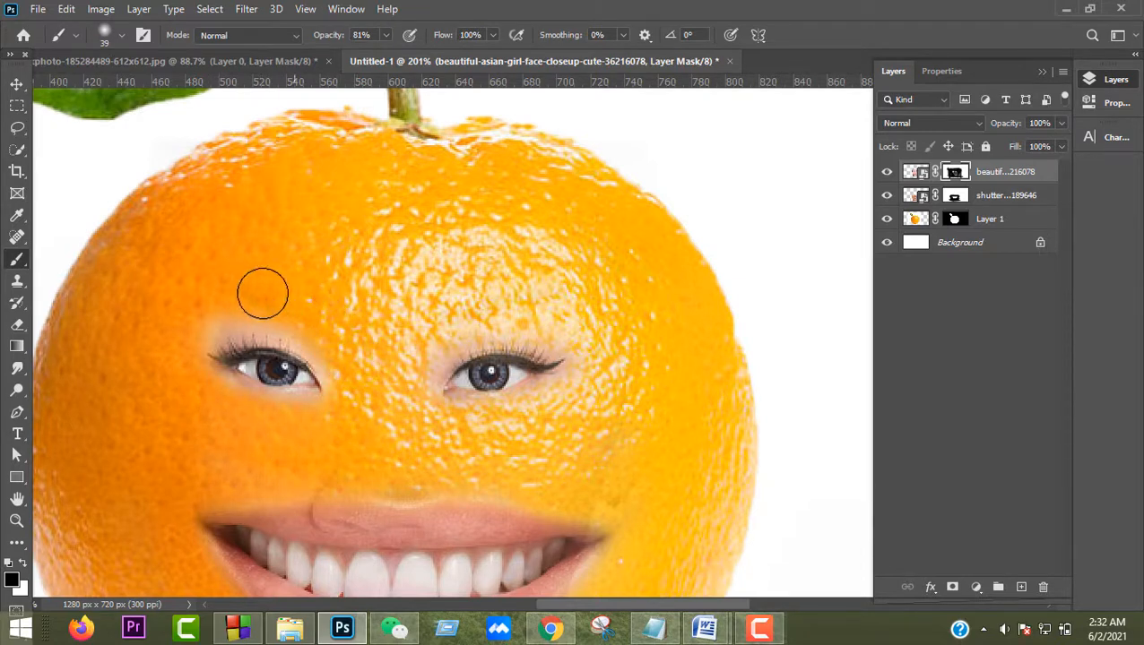
{"action": "mouse_move", "coordinate": [193, 319]}
{"action": "left_mouse_down"}
{"action": "mouse_move", "coordinate": [274, 308]}
{"action": "mouse_move", "coordinate": [322, 320]}
{"action": "left_mouse_up"}
{"action": "scroll", "coordinate": [446, 354], "scroll_direction": "down", "scroll_amount": 5}
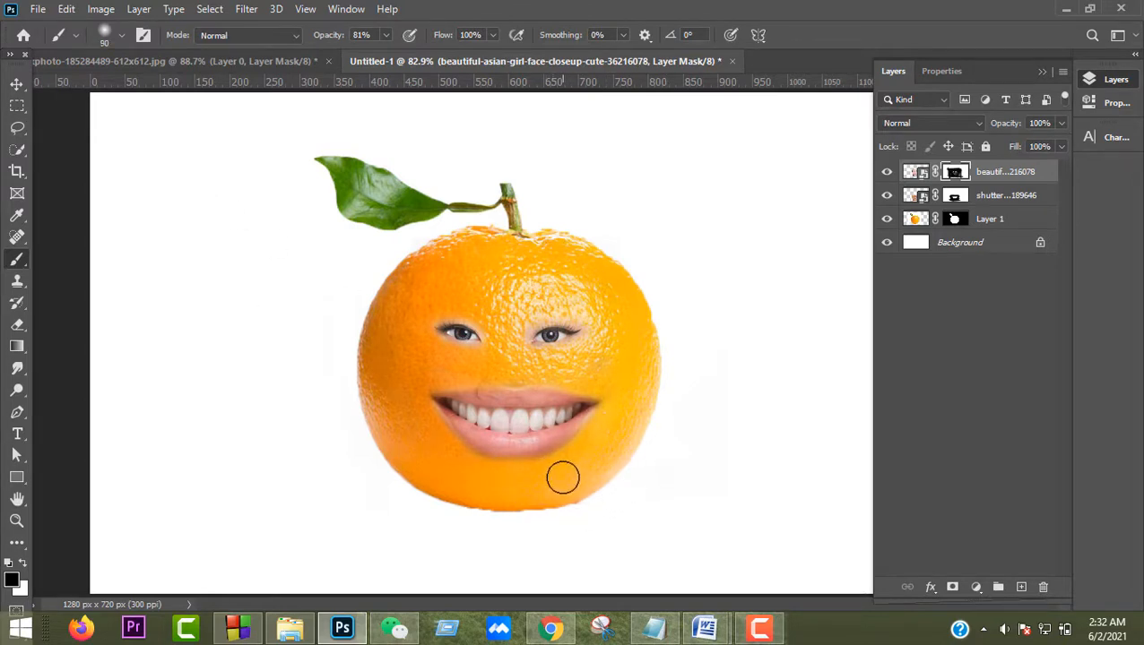
{"action": "key", "text": "bracketright"}
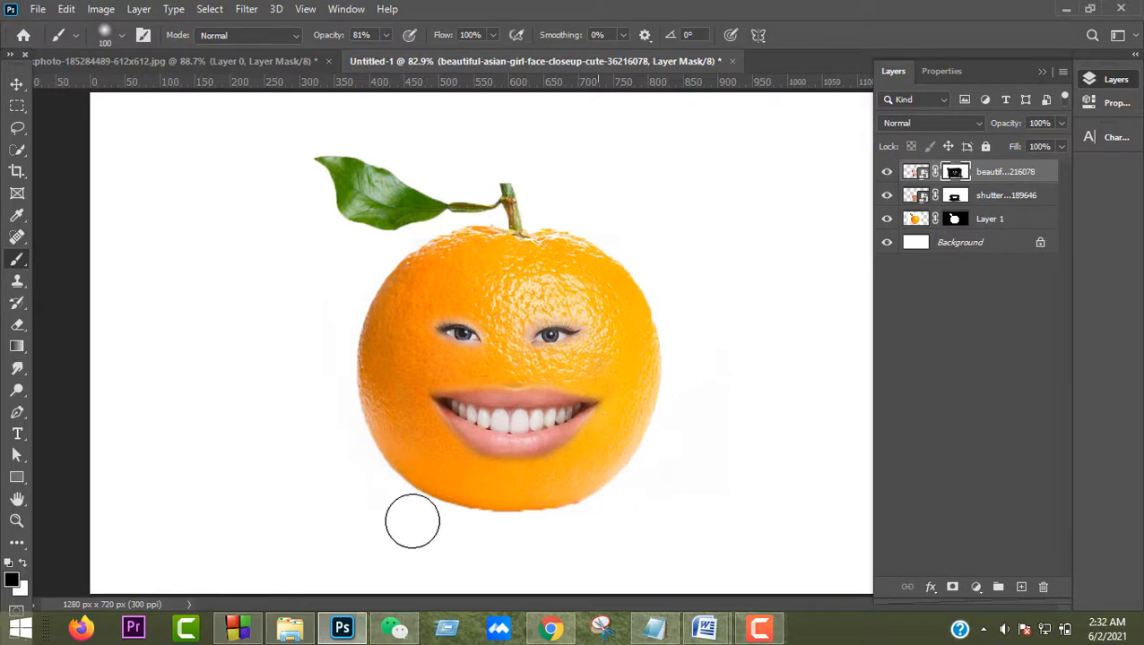
- Scale the smile layer to 87.98%, move it slightly up and deselect it
{"action": "left_click", "coordinate": [18, 85]}
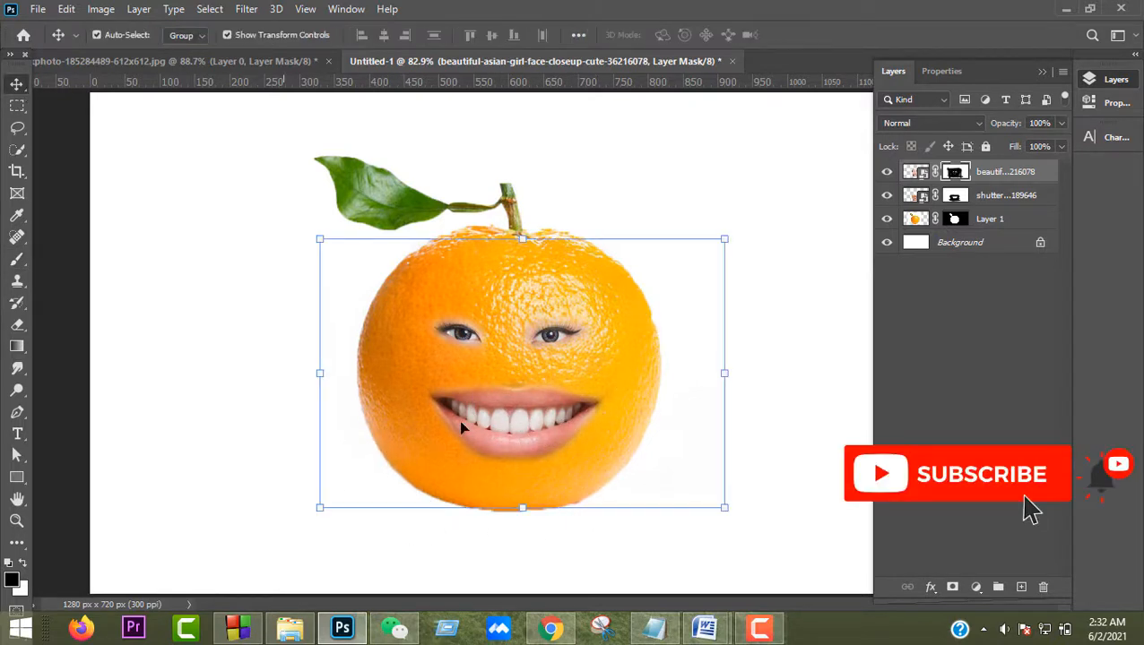
{"action": "left_click", "coordinate": [524, 439]}
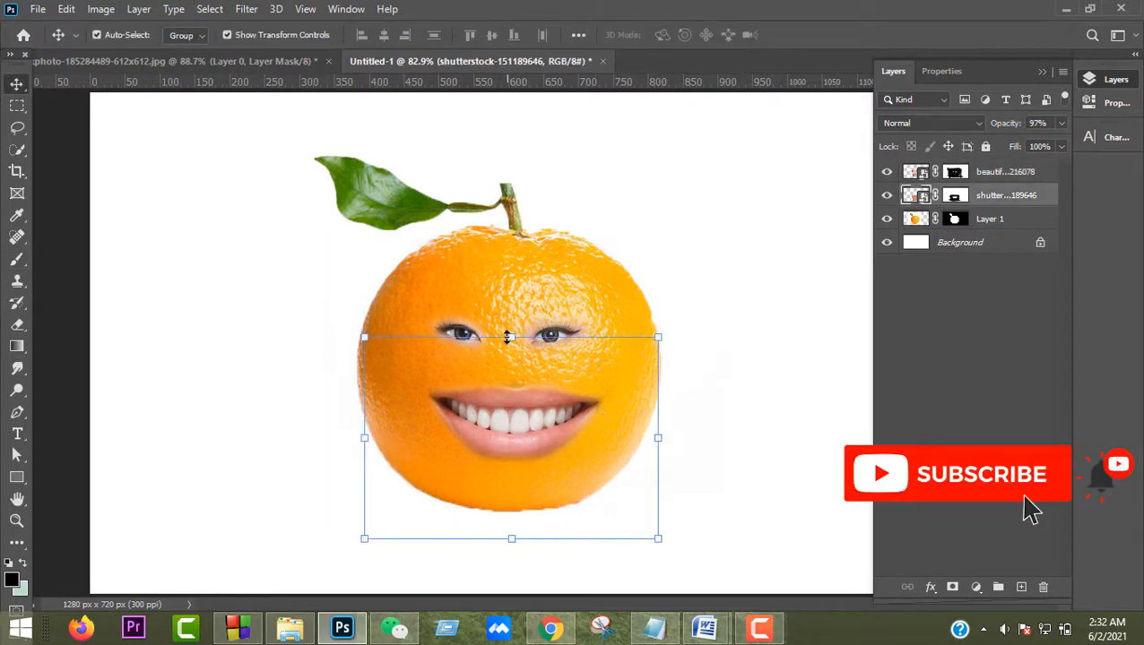
{"action": "left_click_drag", "start_coordinate": [508, 337], "coordinate": [511, 362]}
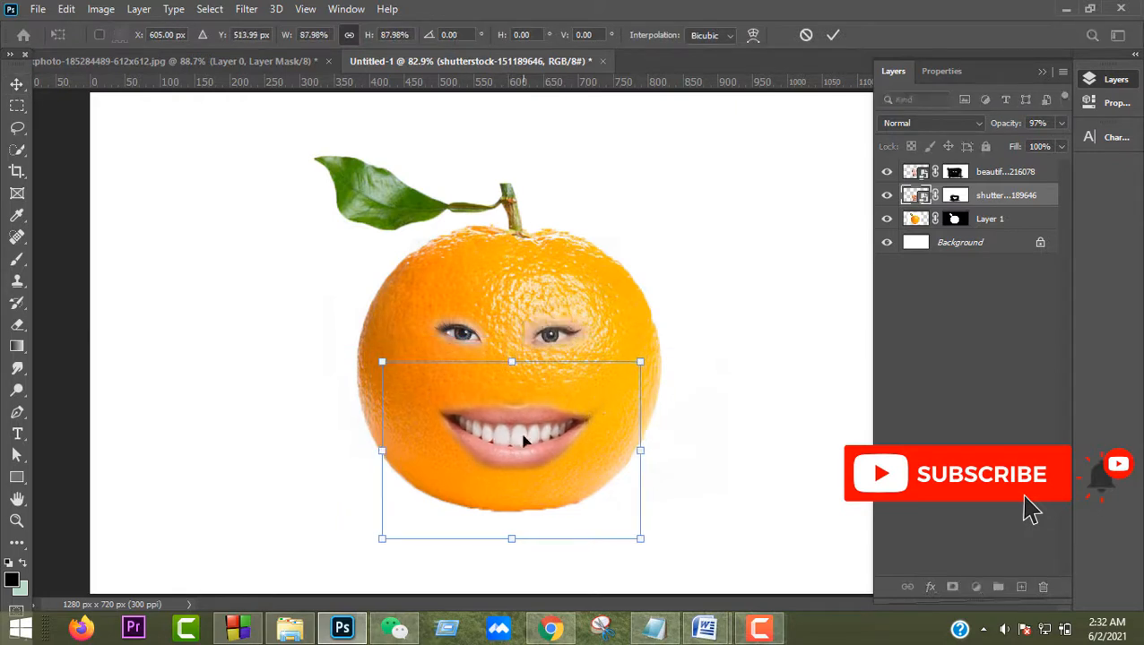
{"action": "mouse_move", "coordinate": [526, 439]}
{"action": "left_mouse_down"}
{"action": "mouse_move", "coordinate": [525, 415]}
{"action": "mouse_move", "coordinate": [526, 433]}
{"action": "left_mouse_up"}
{"action": "left_click", "coordinate": [831, 37]}
{"action": "left_click", "coordinate": [528, 355]}
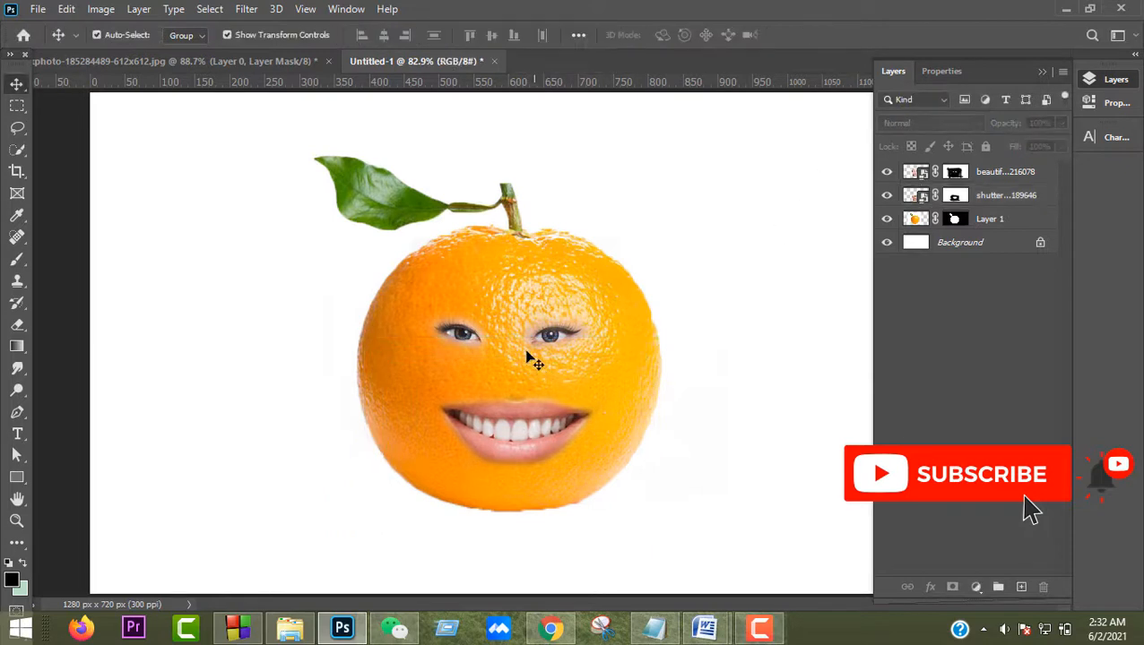
- Scale the eyes layer to 119.28% and position it slightly higher on the orange
{"action": "left_click_drag", "start_coordinate": [522, 229], "coordinate": [529, 180]}
{"action": "left_click_drag", "start_coordinate": [549, 313], "coordinate": [570, 329]}
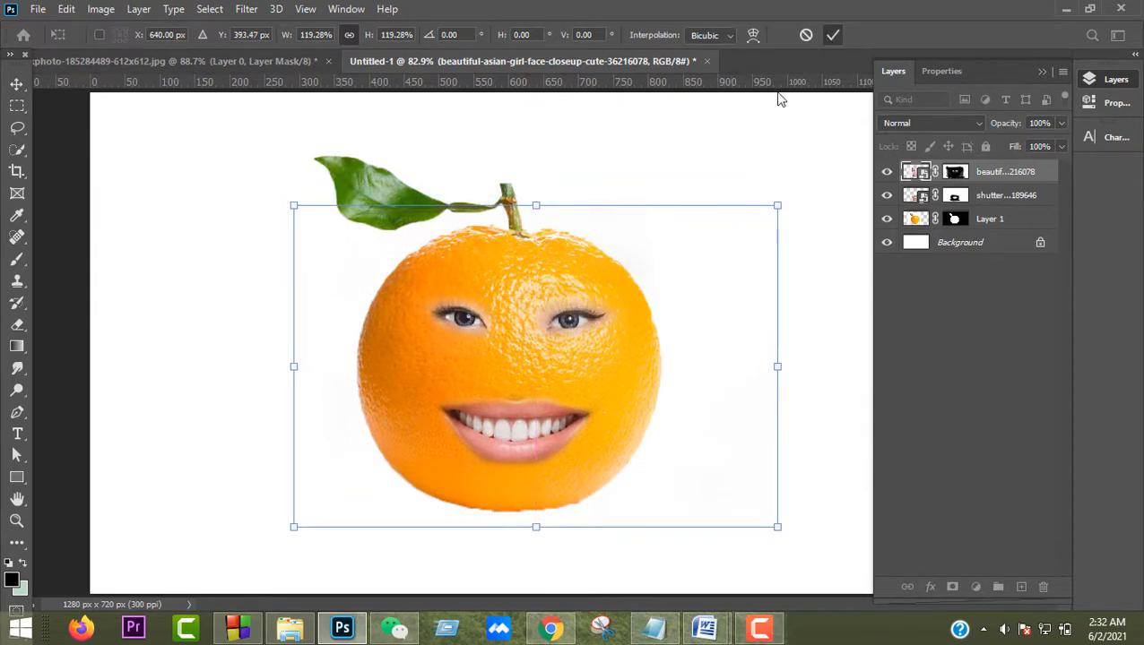
{"action": "key", "text": "Return"}
- Enlarge the eyes layer by another 113.54%, centre it above the smile and nudge it to the right
{"action": "scroll", "coordinate": [663, 341], "scroll_direction": "down", "scroll_amount": 3}
{"action": "scroll", "coordinate": [530, 421], "scroll_direction": "up", "scroll_amount": 5}
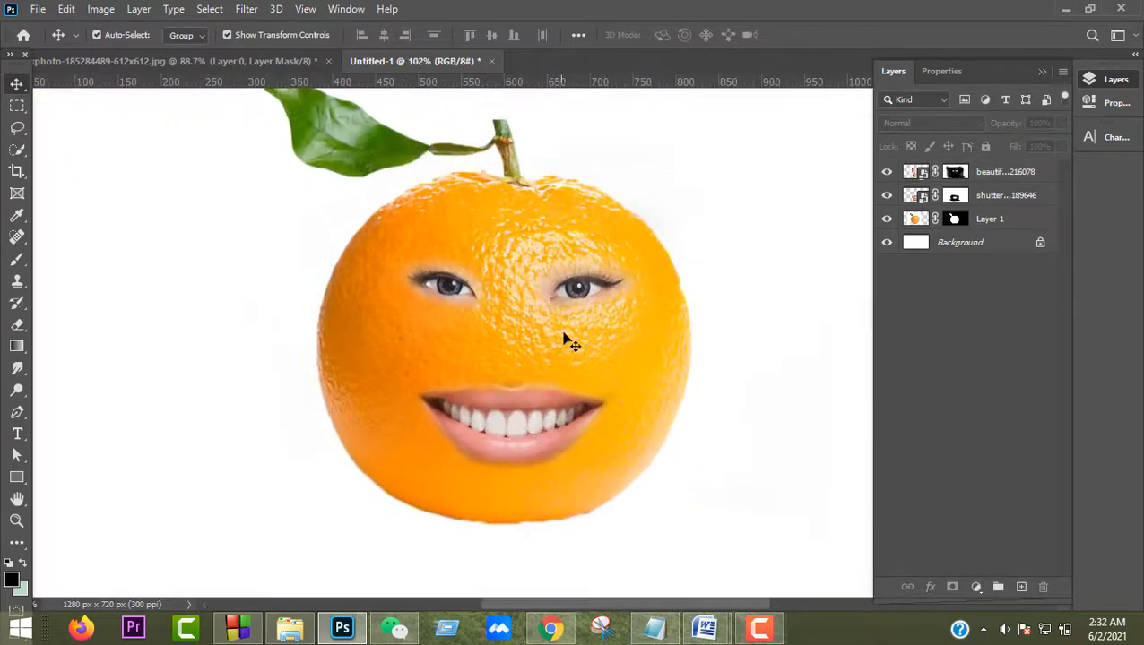
{"action": "left_click", "coordinate": [589, 286]}
{"action": "left_click_drag", "start_coordinate": [537, 147], "coordinate": [537, 93]}
{"action": "left_click_drag", "start_coordinate": [579, 279], "coordinate": [573, 314]}
{"action": "key", "text": "Return"}
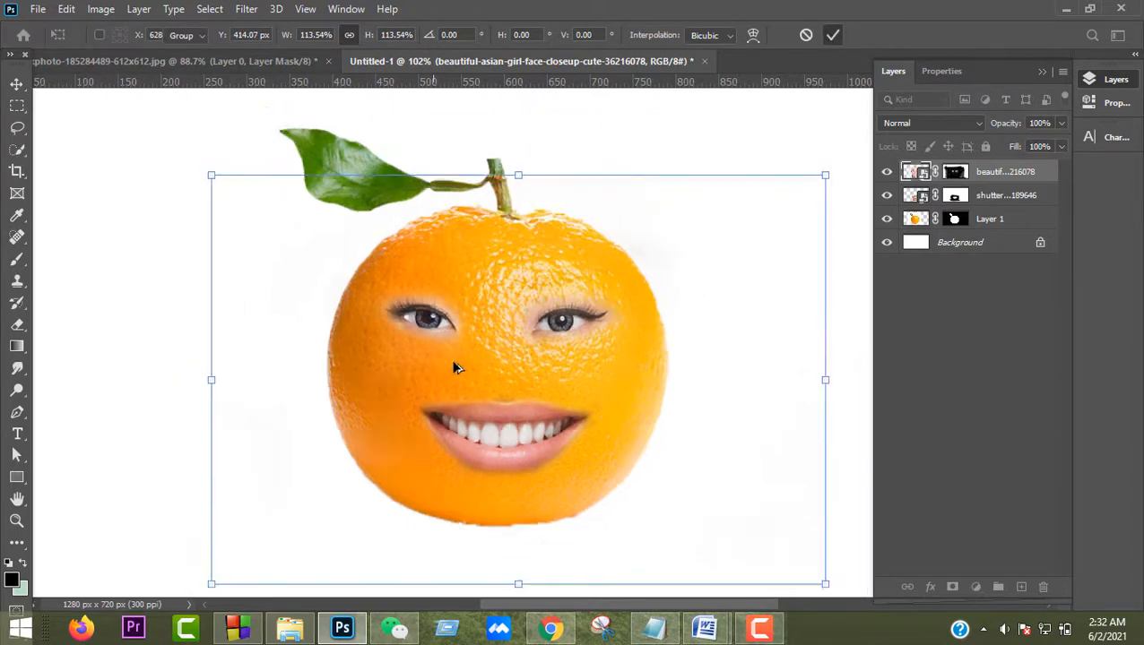
{"action": "scroll", "coordinate": [498, 350], "scroll_direction": "down", "scroll_amount": 2}
{"action": "key", "text": "Right"}
{"action": "key", "text": "Right"}
{"action": "key", "text": "Right"}
{"action": "key", "text": "Right"}
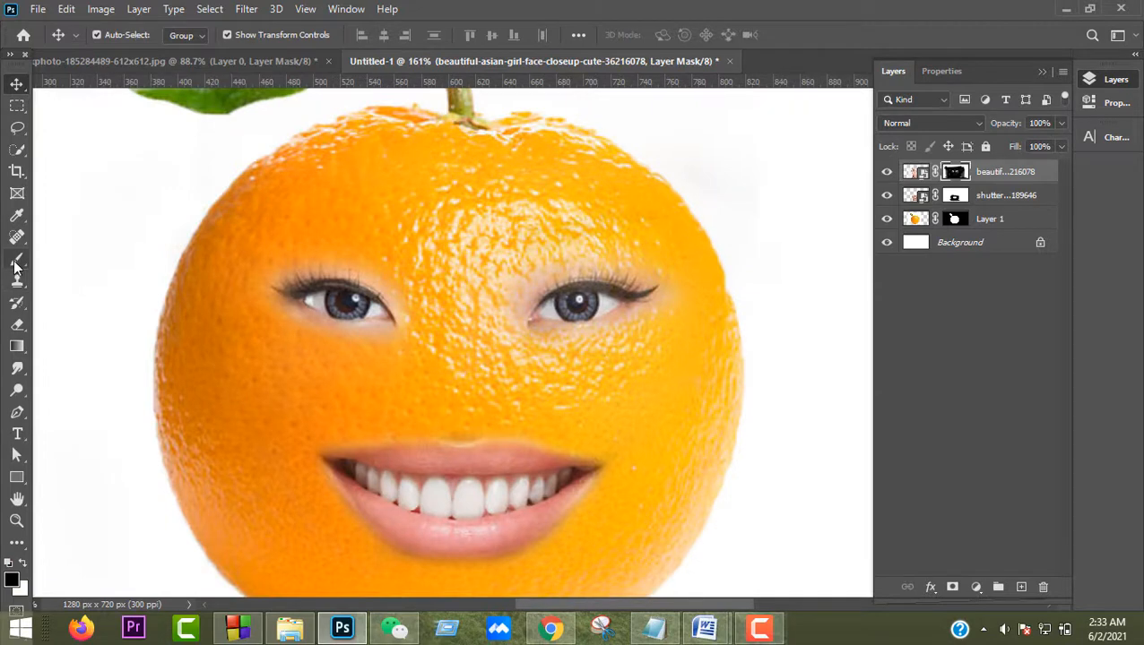
- Set the brush to 48 px and 59% opacity, and soften the skin edges around both eyes on the mask
{"action": "left_click", "coordinate": [15, 265]}
{"action": "scroll", "coordinate": [485, 255], "scroll_direction": "up", "scroll_amount": 2}
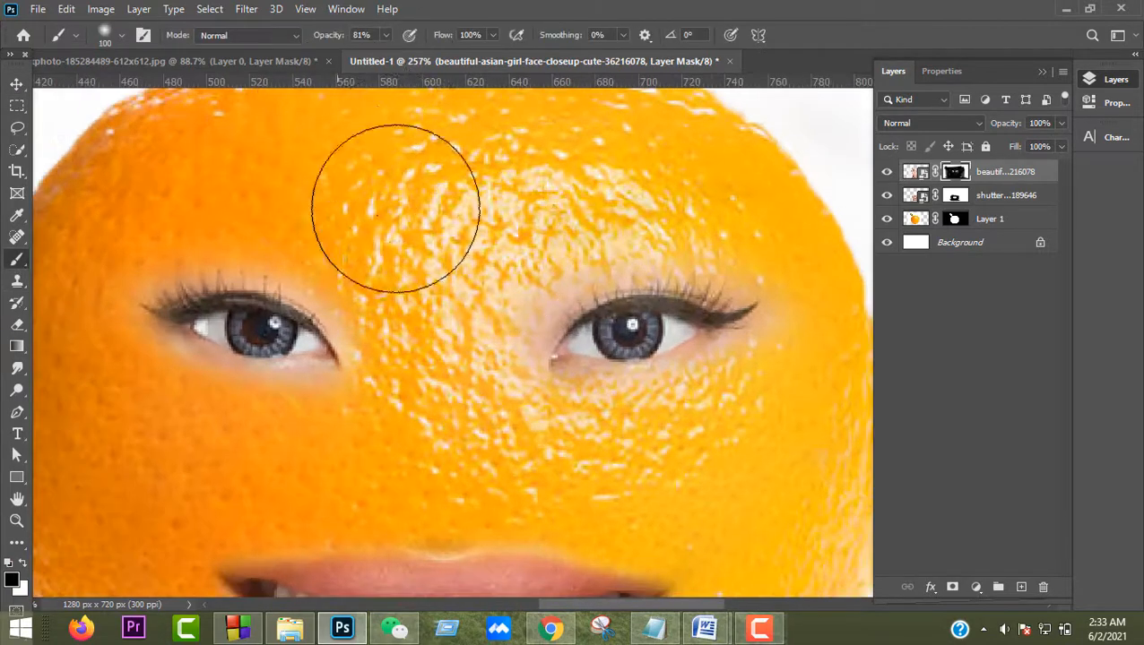
{"action": "left_click", "coordinate": [121, 35]}
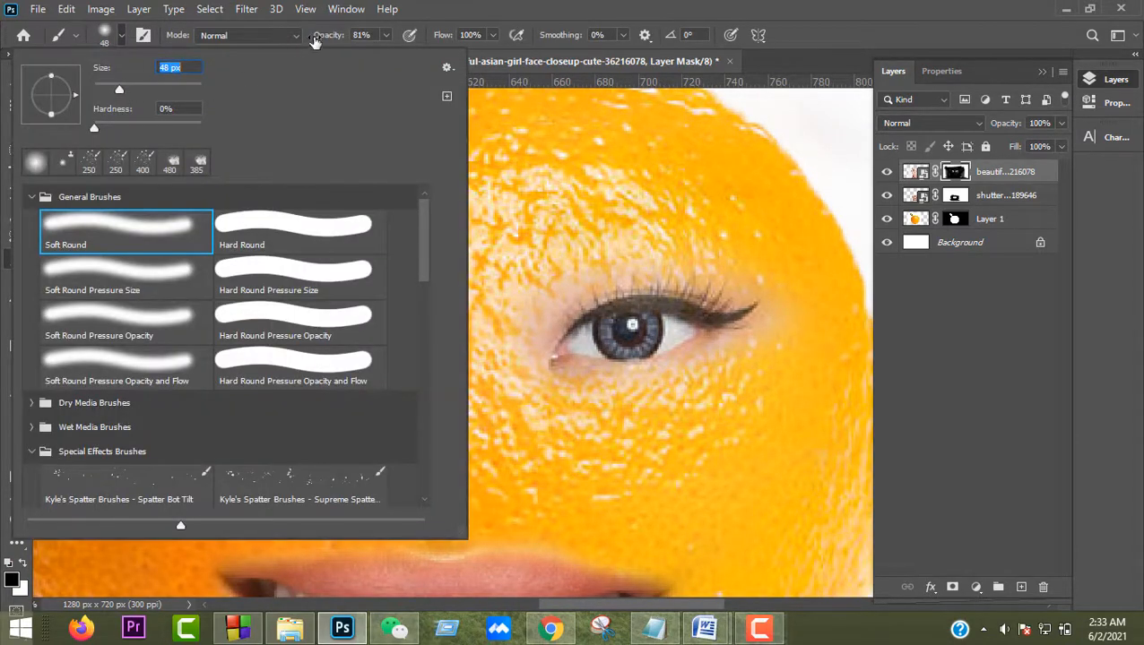
{"action": "left_click_drag", "start_coordinate": [332, 36], "coordinate": [321, 36]}
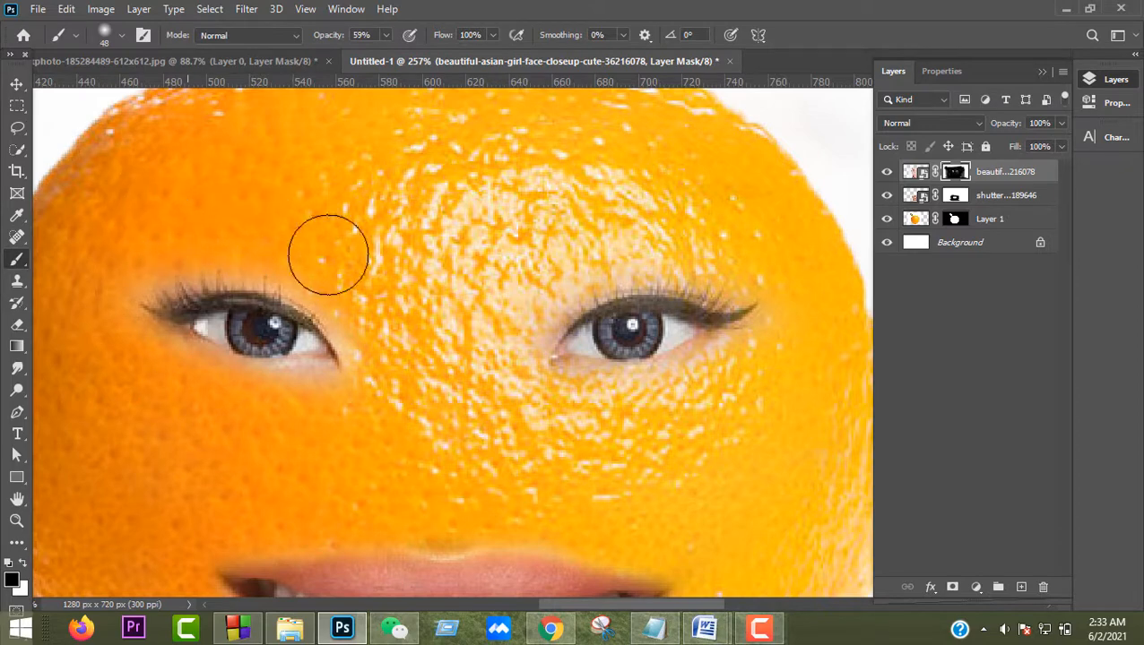
{"action": "scroll", "coordinate": [493, 400], "scroll_direction": "down", "scroll_amount": 5}
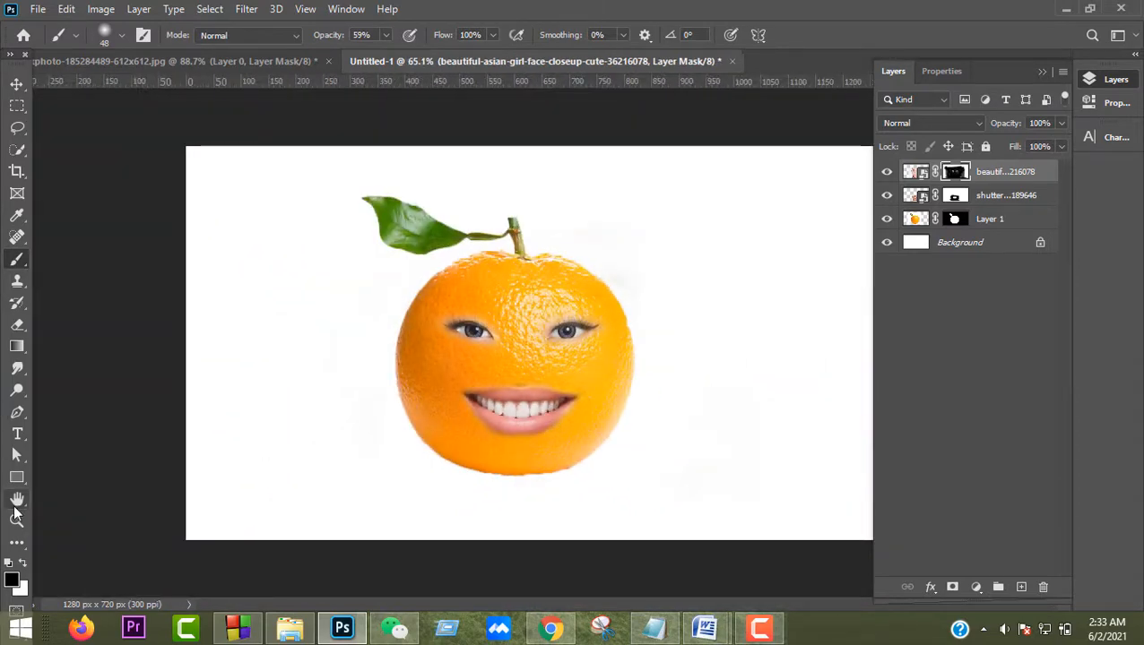
- Select the eyes layer, the smile layer and Layer 1, and convert them into one smart object
{"action": "left_click", "coordinate": [16, 84]}
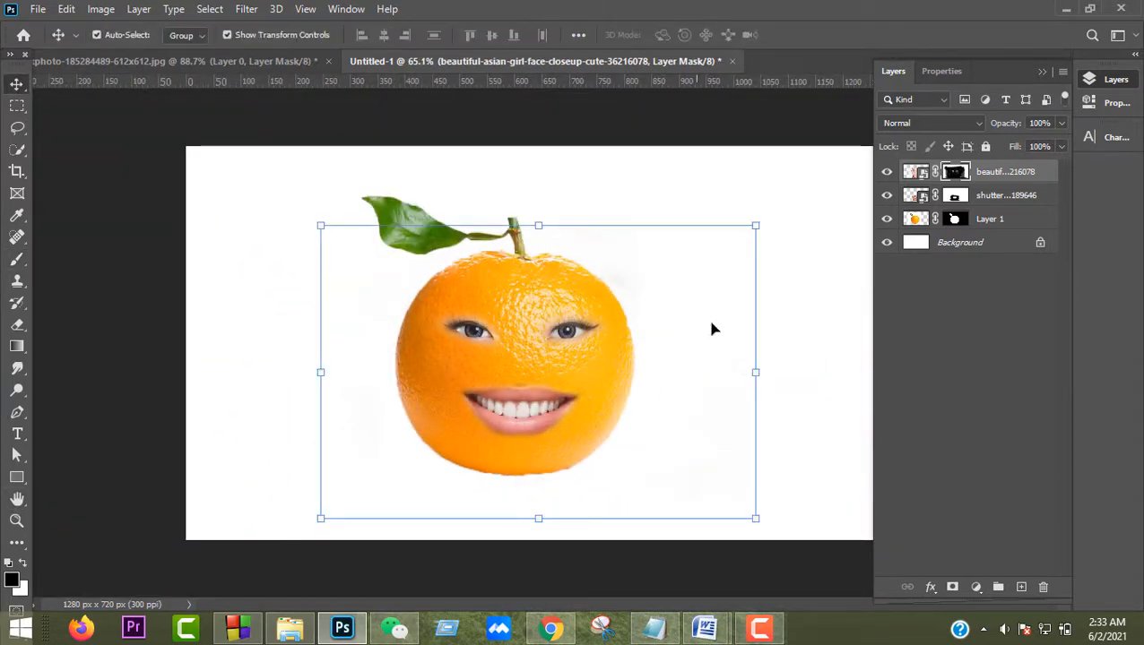
{"action": "left_click", "coordinate": [712, 326]}
{"action": "left_click", "coordinate": [994, 173]}
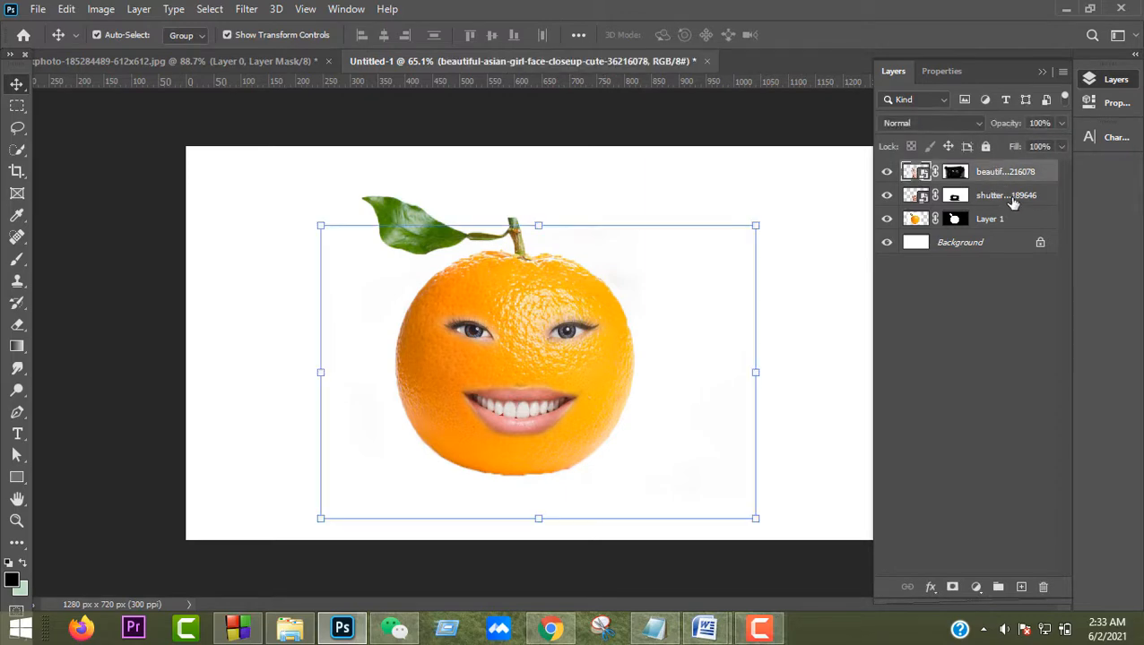
{"action": "left_click", "coordinate": [1008, 197], "text": "shift"}
{"action": "left_click", "coordinate": [1009, 219], "text": "shift"}
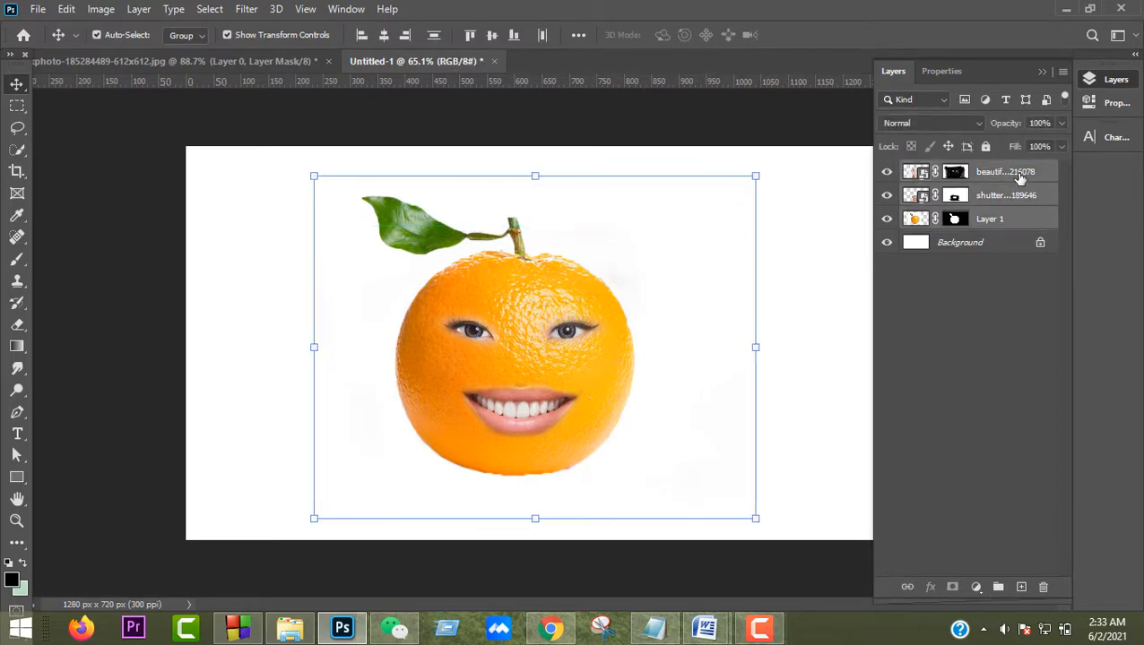
{"action": "right_click", "coordinate": [1019, 178]}
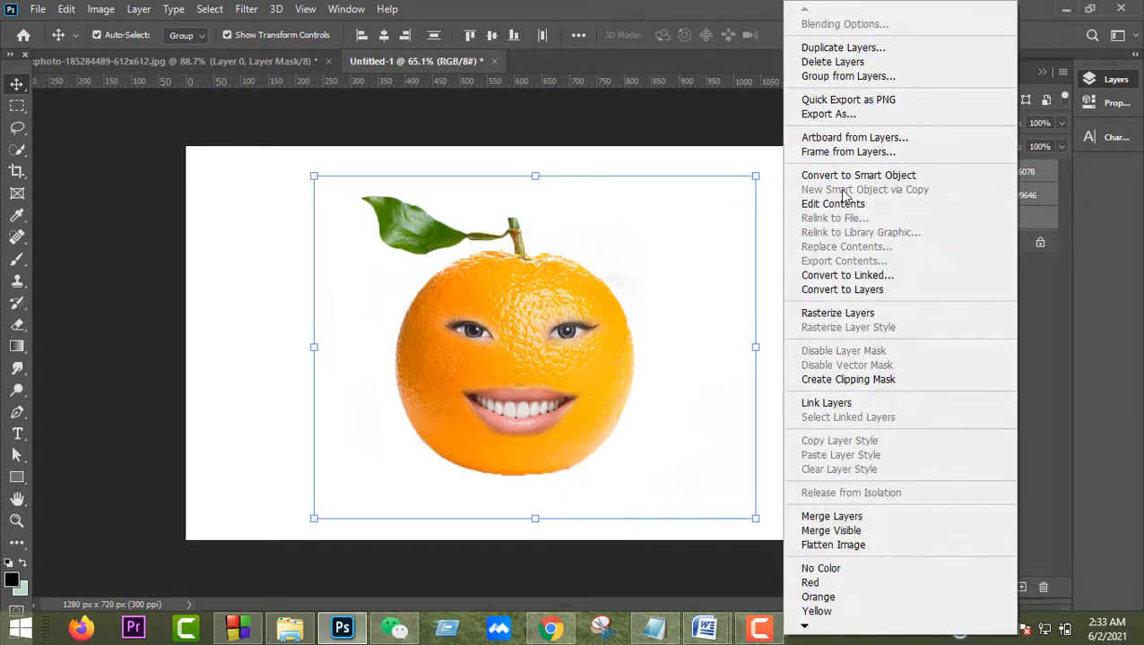
{"action": "left_click", "coordinate": [845, 175]}
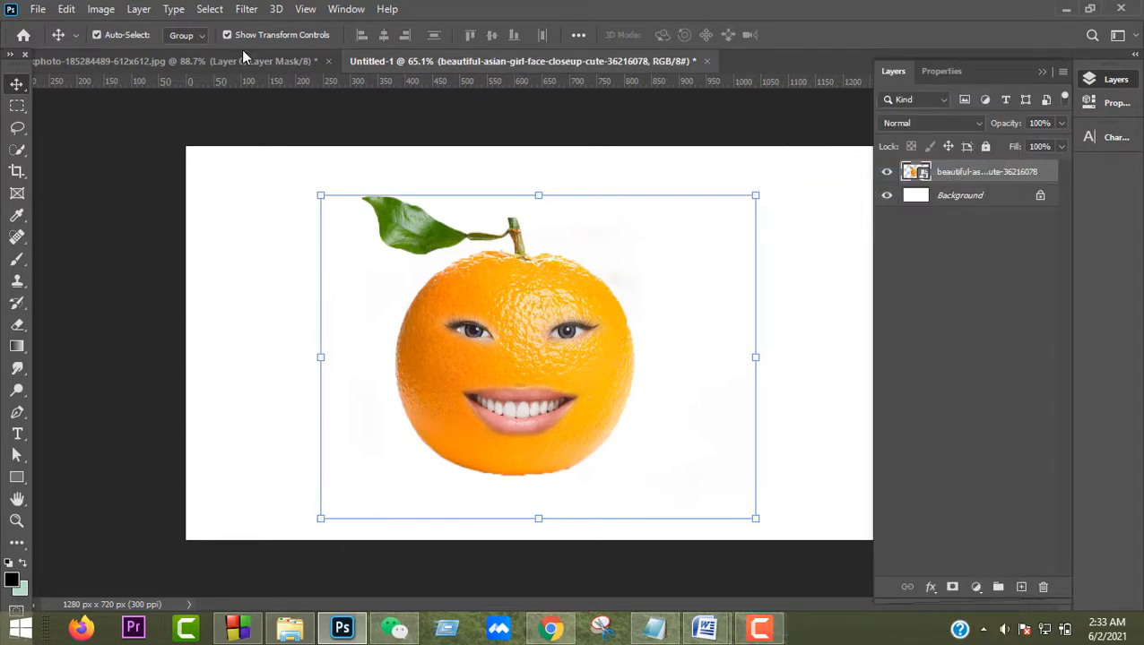
- Open the Camera Raw filter on the orange smart object and set temperature to +16, tint to +5 and exposure to -0.35
{"action": "left_click", "coordinate": [250, 14]}
{"action": "left_click", "coordinate": [274, 109]}
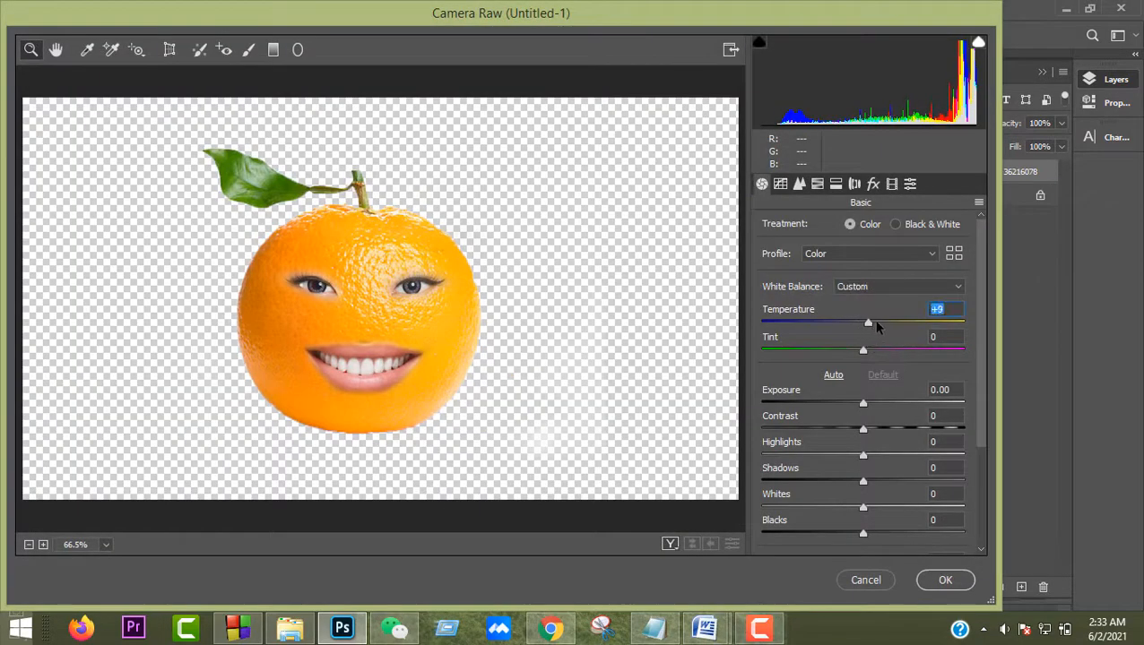
{"action": "left_click_drag", "start_coordinate": [876, 322], "coordinate": [880, 322]}
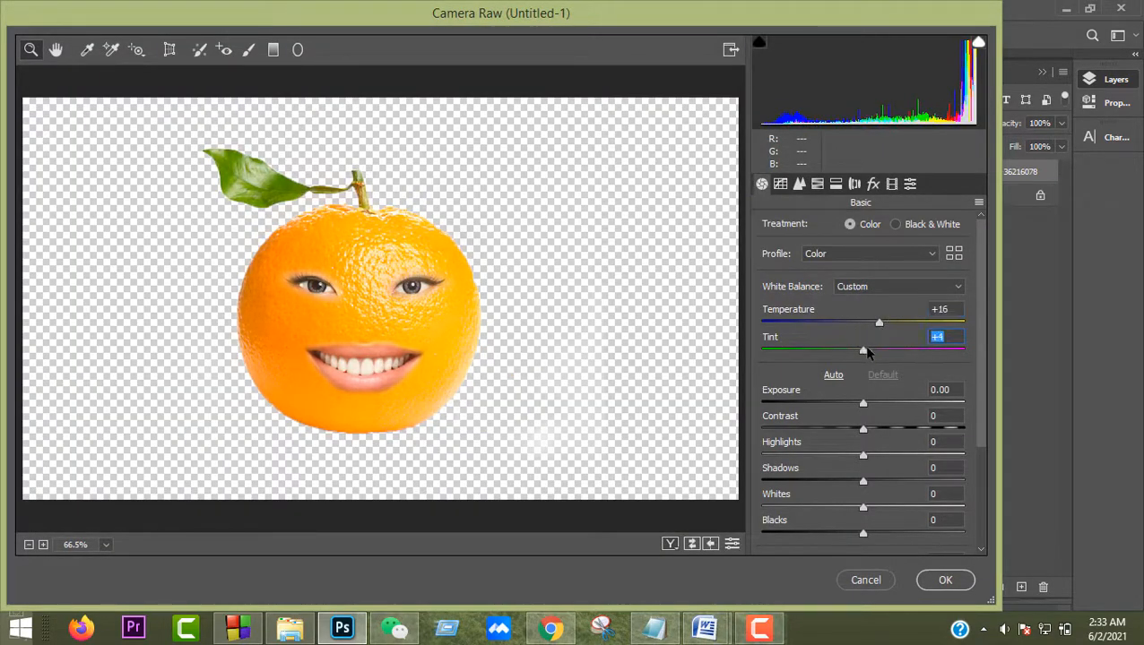
{"action": "scroll", "coordinate": [876, 444], "scroll_direction": "down", "scroll_amount": 3}
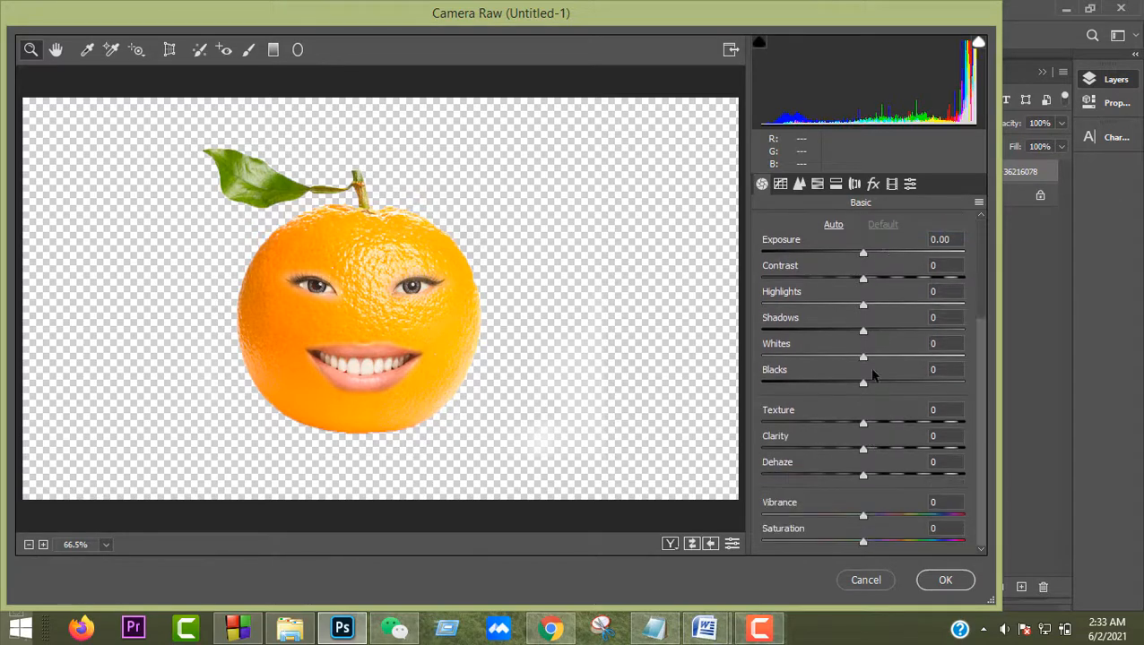
{"action": "left_click_drag", "start_coordinate": [870, 253], "coordinate": [856, 260]}
{"action": "scroll", "coordinate": [869, 321], "scroll_direction": "up", "scroll_amount": 2}
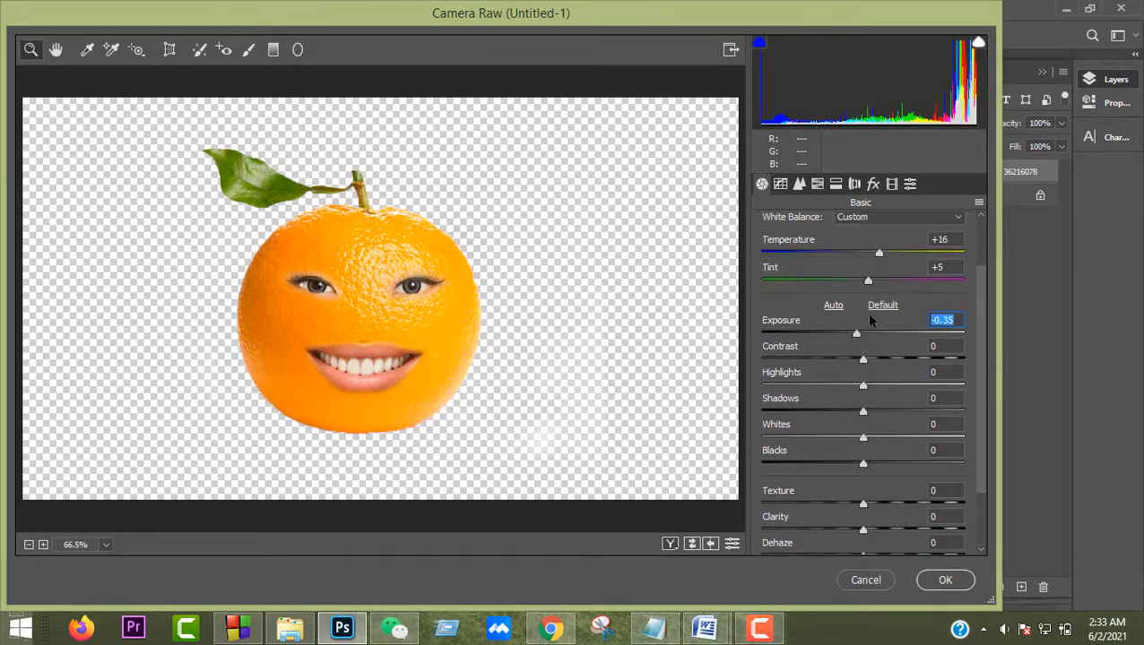
- Set vibrance to +35 and saturation to about +22, and apply the Camera Raw filter
{"action": "scroll", "coordinate": [879, 470], "scroll_direction": "down", "scroll_amount": 2}
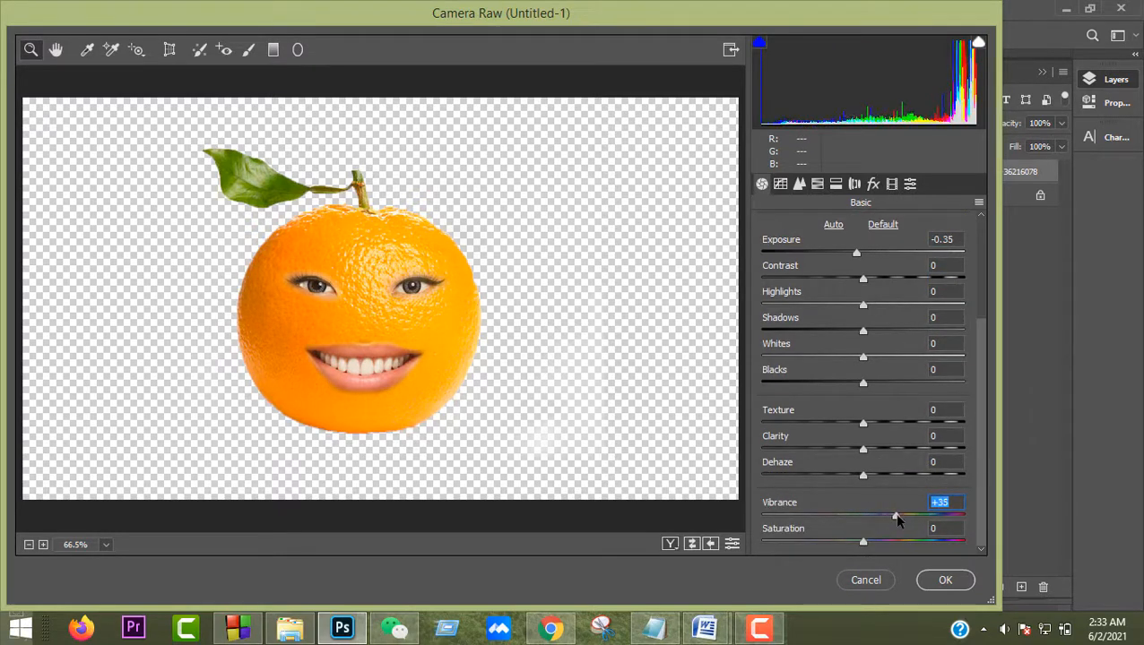
{"action": "left_click_drag", "start_coordinate": [862, 545], "coordinate": [882, 543]}
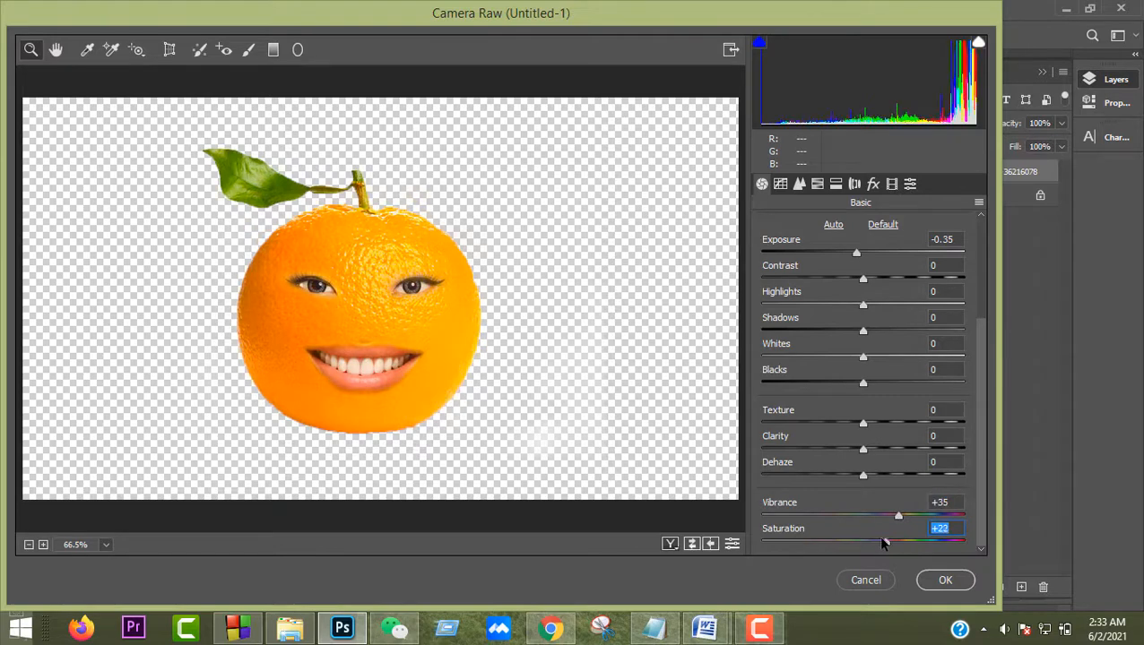
{"action": "left_click", "coordinate": [944, 580]}
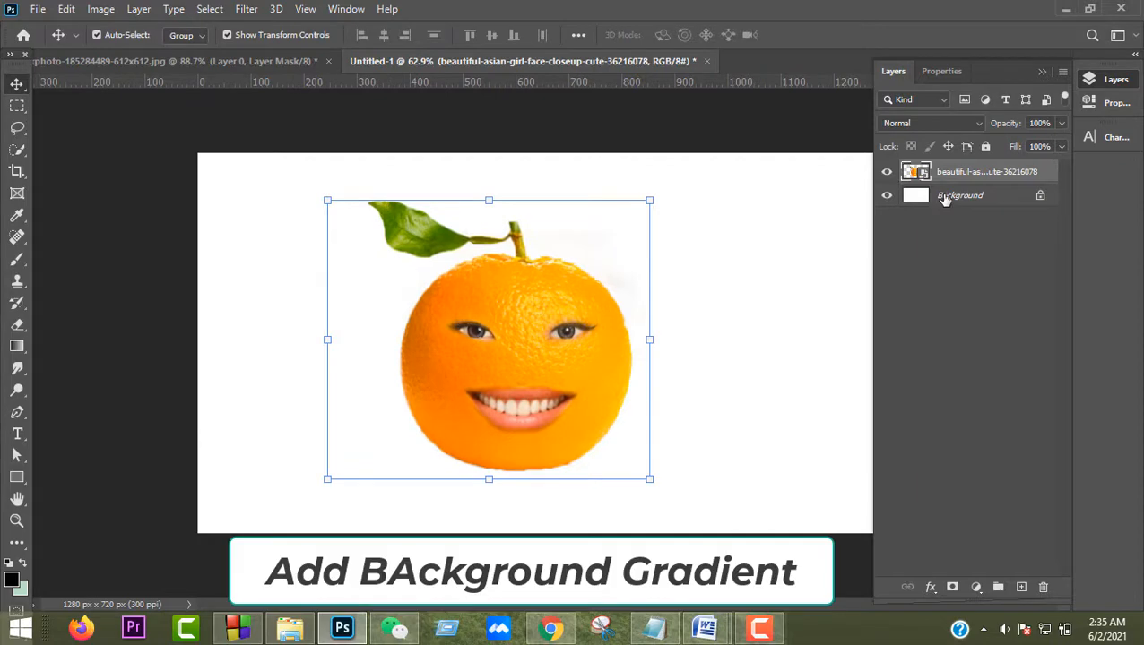
- Add a Gradient Fill layer directly above the Background and choose the black-to-white gradient preset for editing
{"action": "left_click", "coordinate": [950, 196]}
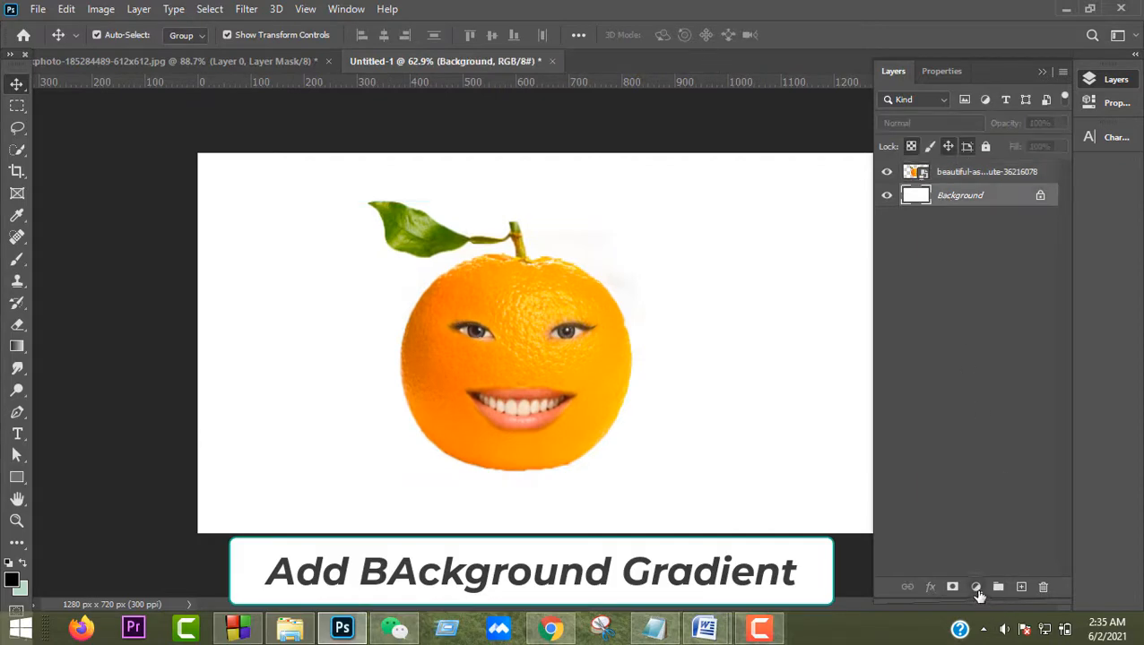
{"action": "left_click", "coordinate": [976, 588]}
{"action": "left_click", "coordinate": [1001, 308]}
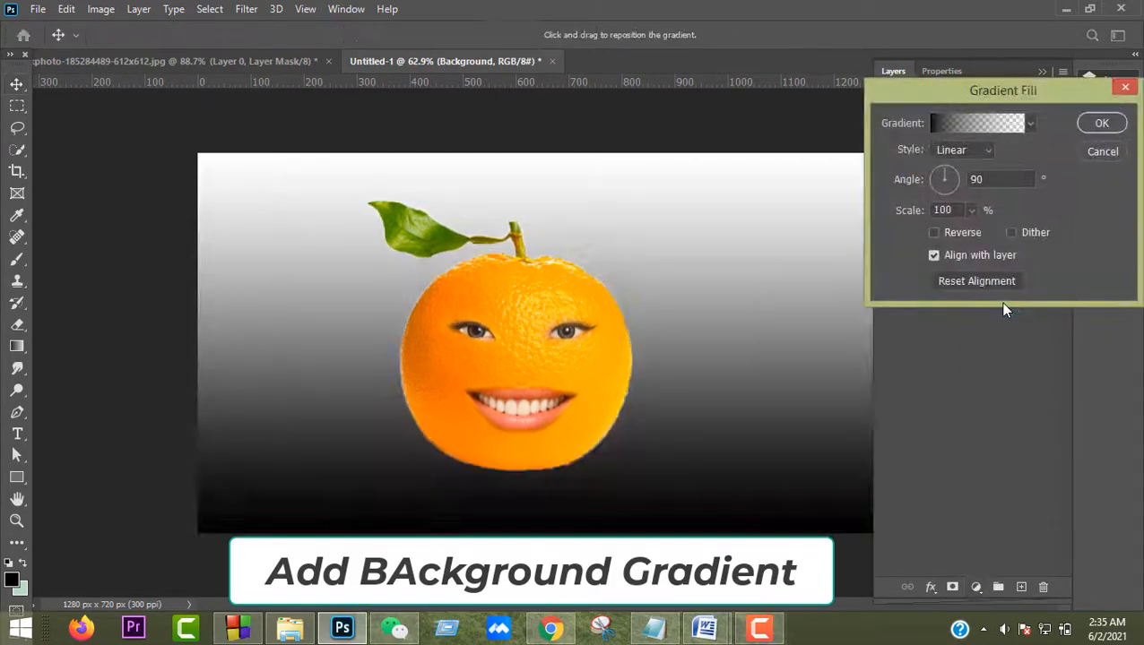
{"action": "left_click", "coordinate": [986, 123]}
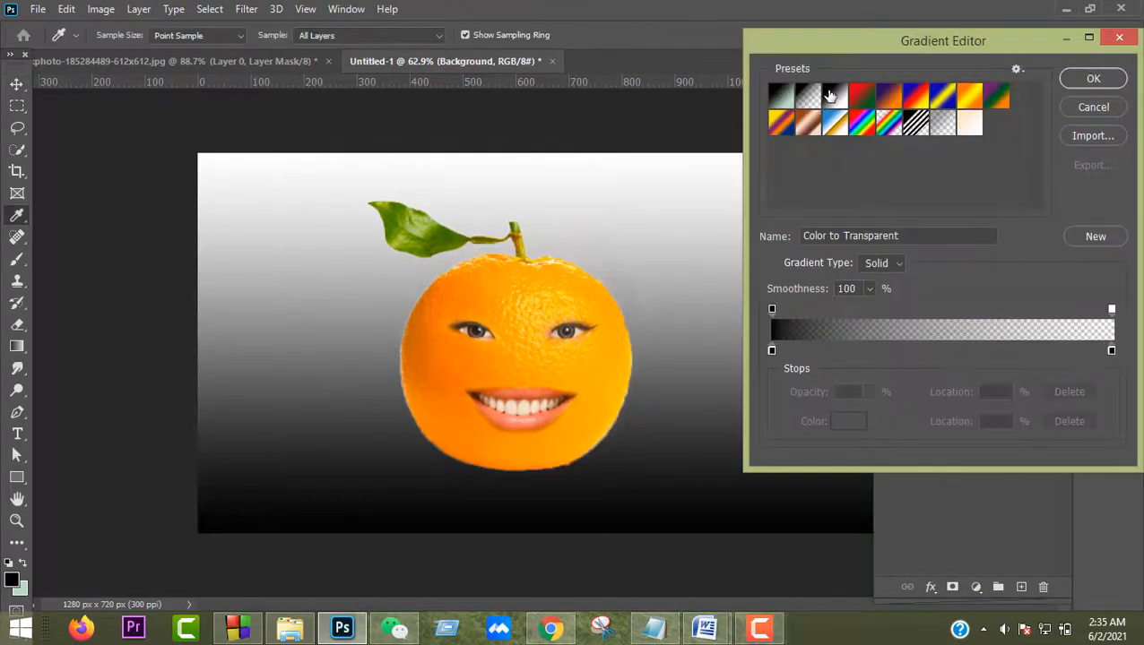
{"action": "left_click", "coordinate": [832, 95]}
- Change the gradient's black starting stop to dark orange c9740f
{"action": "double_click", "coordinate": [772, 351]}
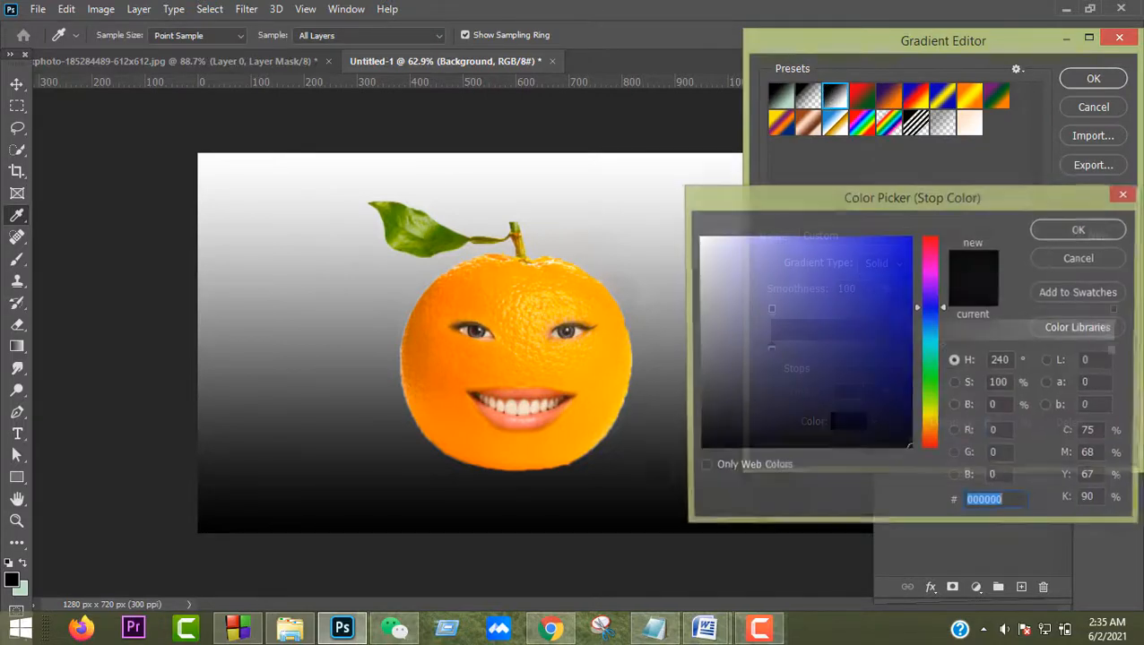
{"action": "left_click", "coordinate": [441, 352]}
{"action": "left_click", "coordinate": [932, 432]}
{"action": "left_click_drag", "start_coordinate": [893, 274], "coordinate": [895, 282]}
{"action": "left_click", "coordinate": [932, 428]}
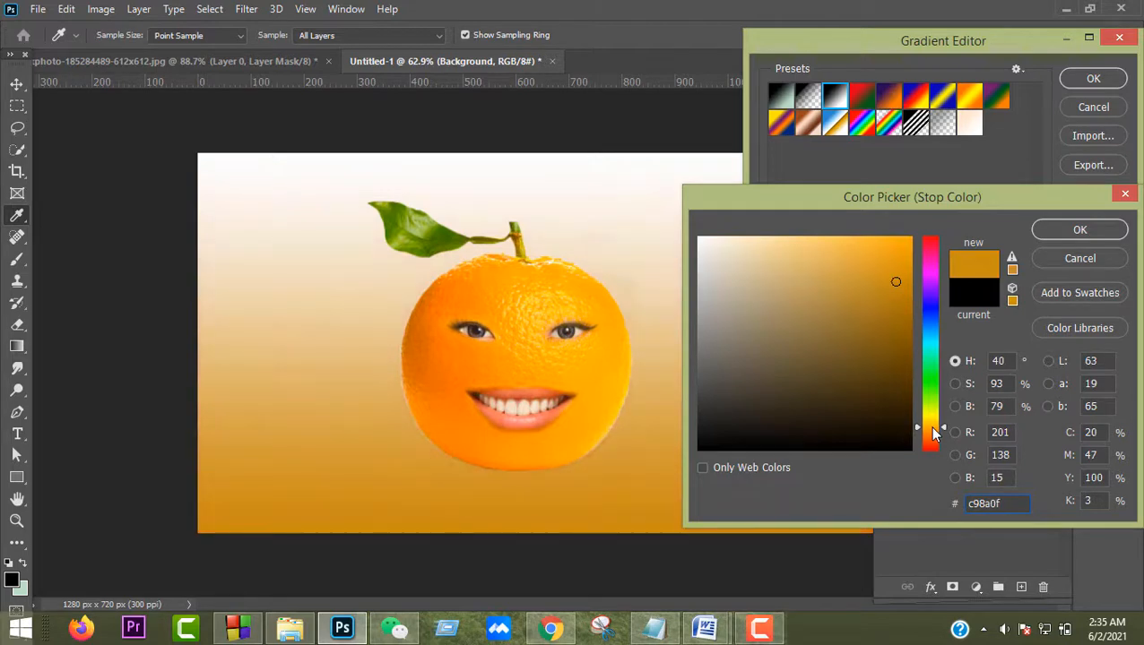
{"action": "left_click", "coordinate": [932, 432]}
{"action": "left_click", "coordinate": [1079, 230]}
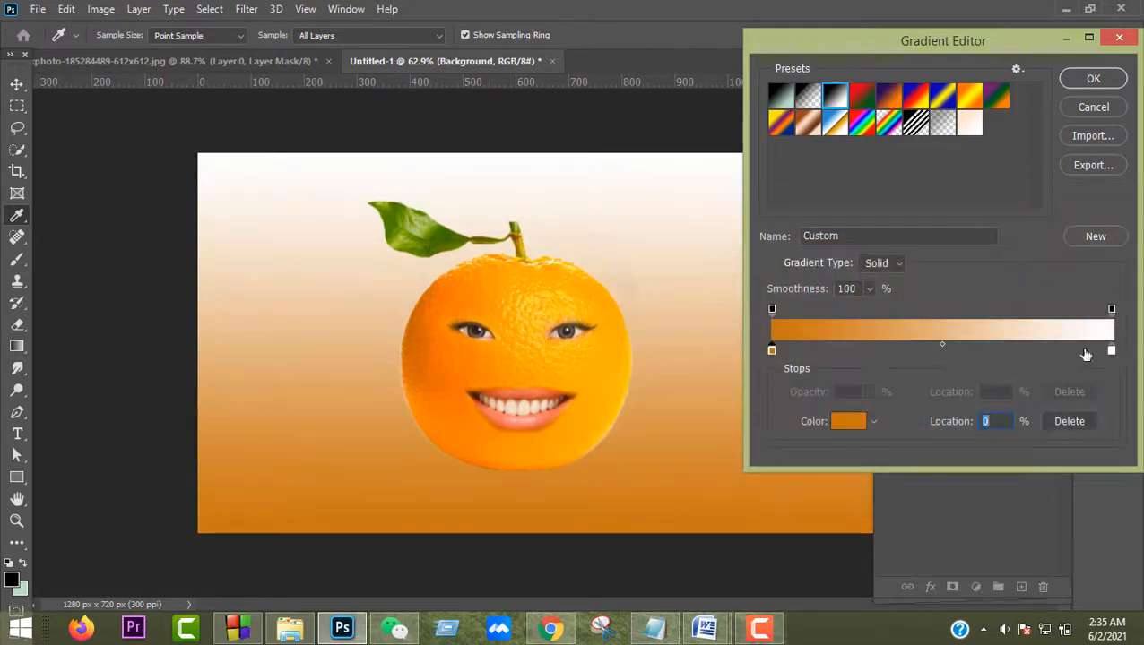
- Change the gradient's white end stop to a bright yellow-orange, based on a colour sampled from the fruit's lighter side
{"action": "double_click", "coordinate": [1111, 352]}
{"action": "left_click", "coordinate": [612, 362]}
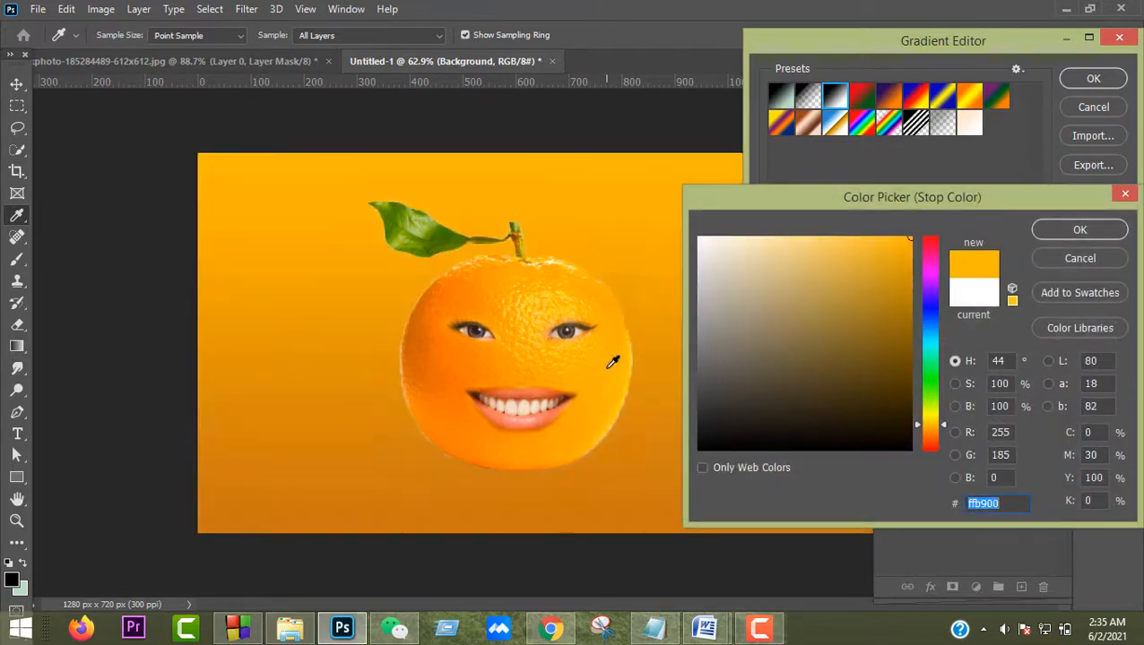
{"action": "mouse_move", "coordinate": [868, 280]}
{"action": "left_mouse_down"}
{"action": "mouse_move", "coordinate": [881, 234]}
{"action": "mouse_move", "coordinate": [904, 237]}
{"action": "left_mouse_up"}
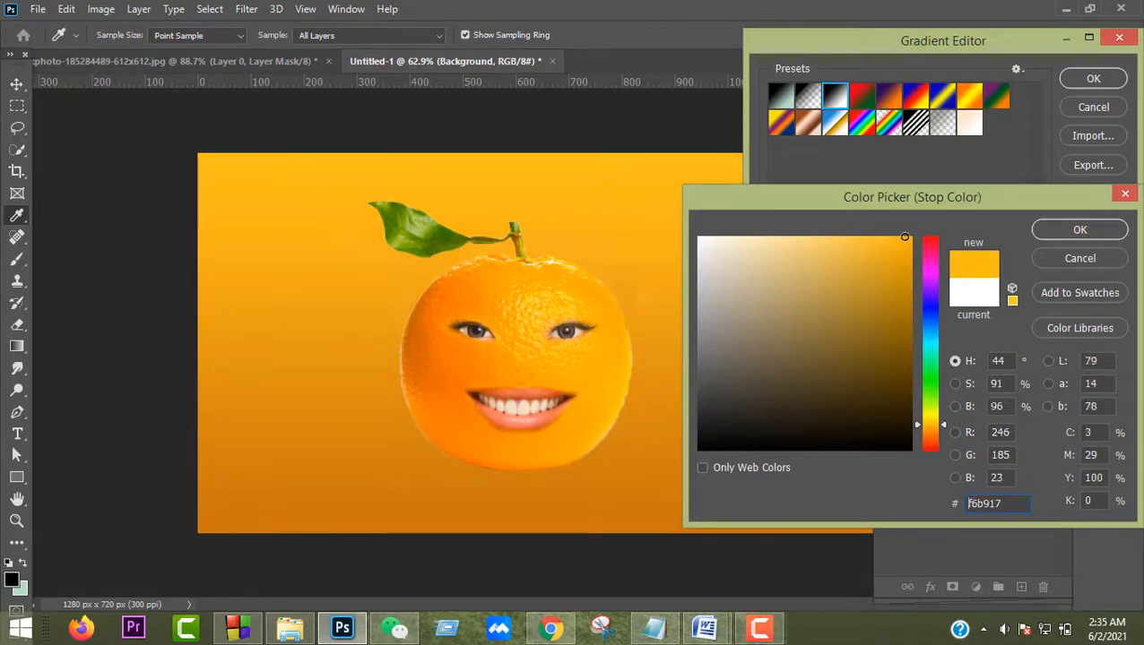
{"action": "left_click", "coordinate": [1051, 226]}
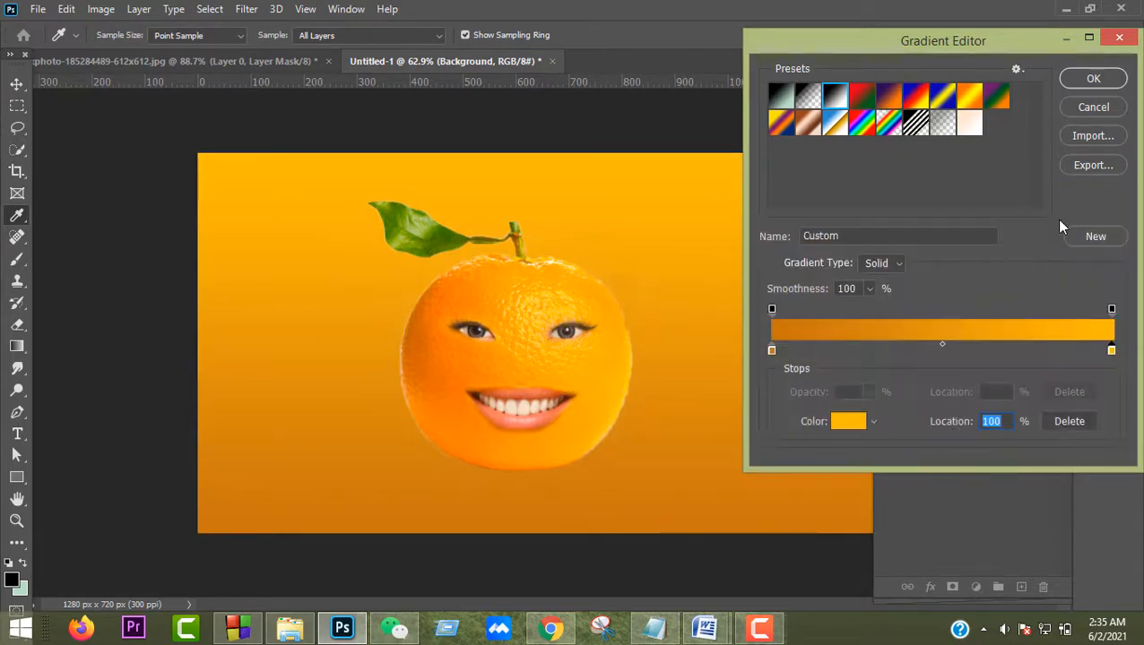
- Fine-tune the hue of the dark orange starting stop and accept the edited gradient
{"action": "double_click", "coordinate": [771, 351]}
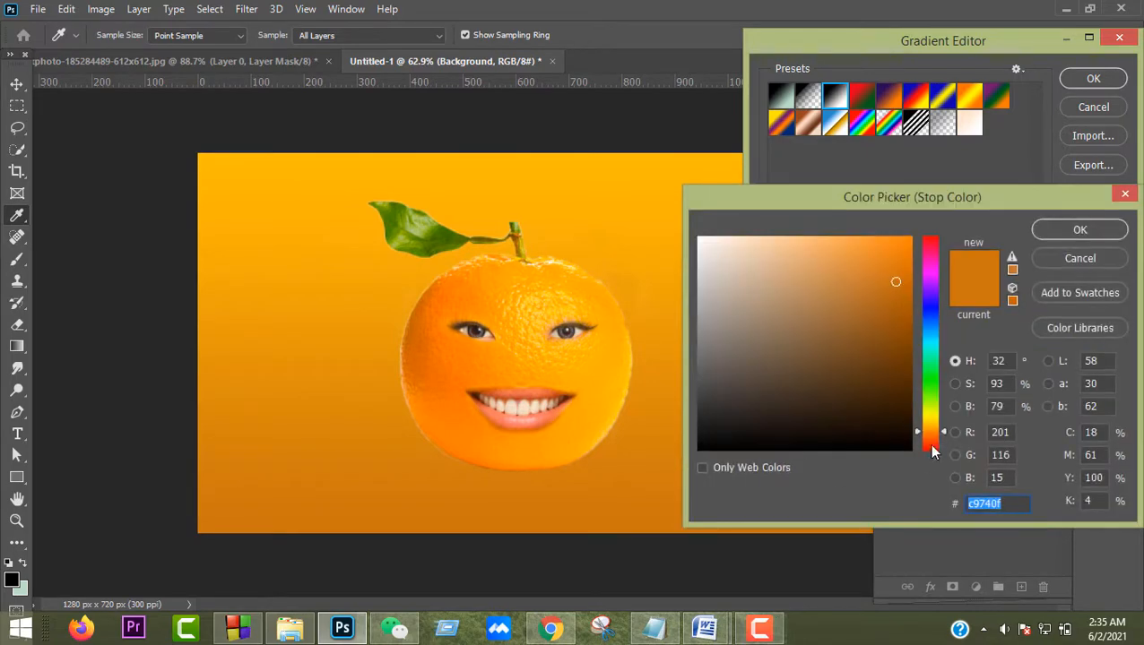
{"action": "left_click_drag", "start_coordinate": [930, 448], "coordinate": [932, 437]}
{"action": "left_click", "coordinate": [1081, 230]}
{"action": "left_click", "coordinate": [1093, 78]}
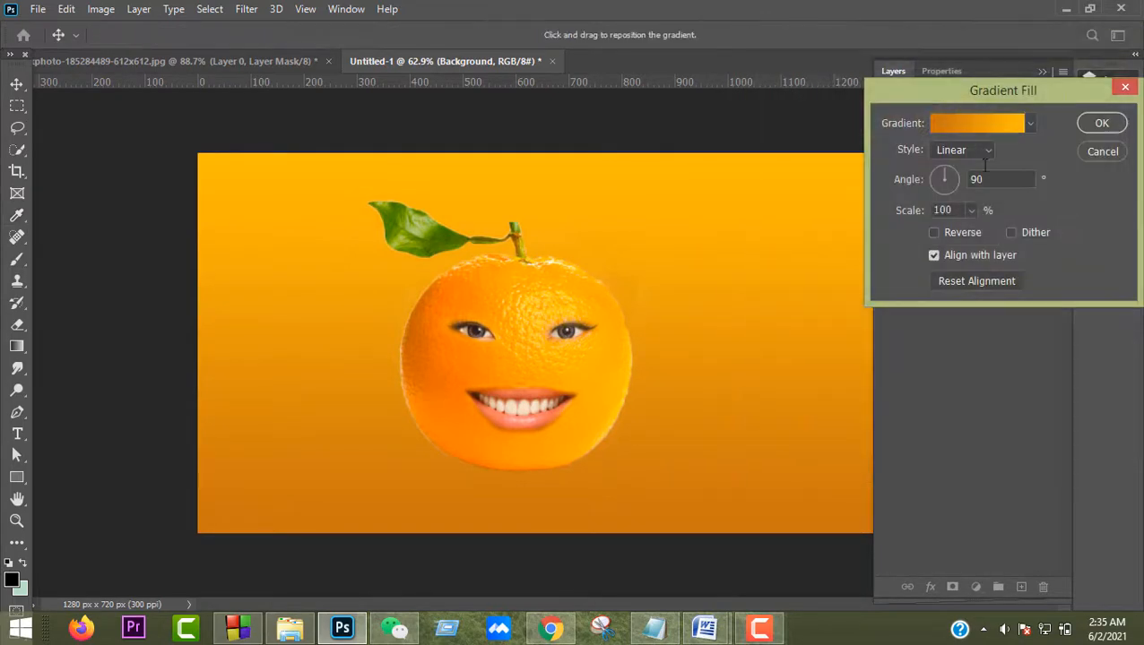
- Make the gradient fill radial and reversed at 286% scale, with its bright centre shifted to the right side of the orange
{"action": "left_click", "coordinate": [961, 150]}
{"action": "left_click", "coordinate": [948, 180]}
{"action": "left_click", "coordinate": [934, 233]}
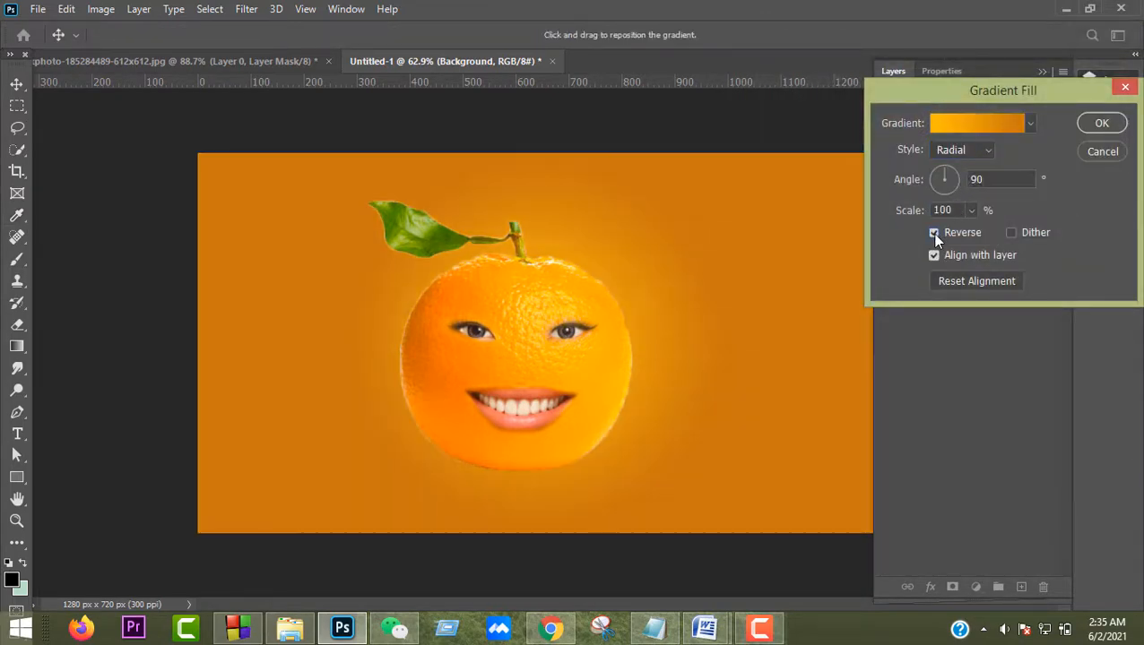
{"action": "left_click_drag", "start_coordinate": [681, 369], "coordinate": [696, 368]}
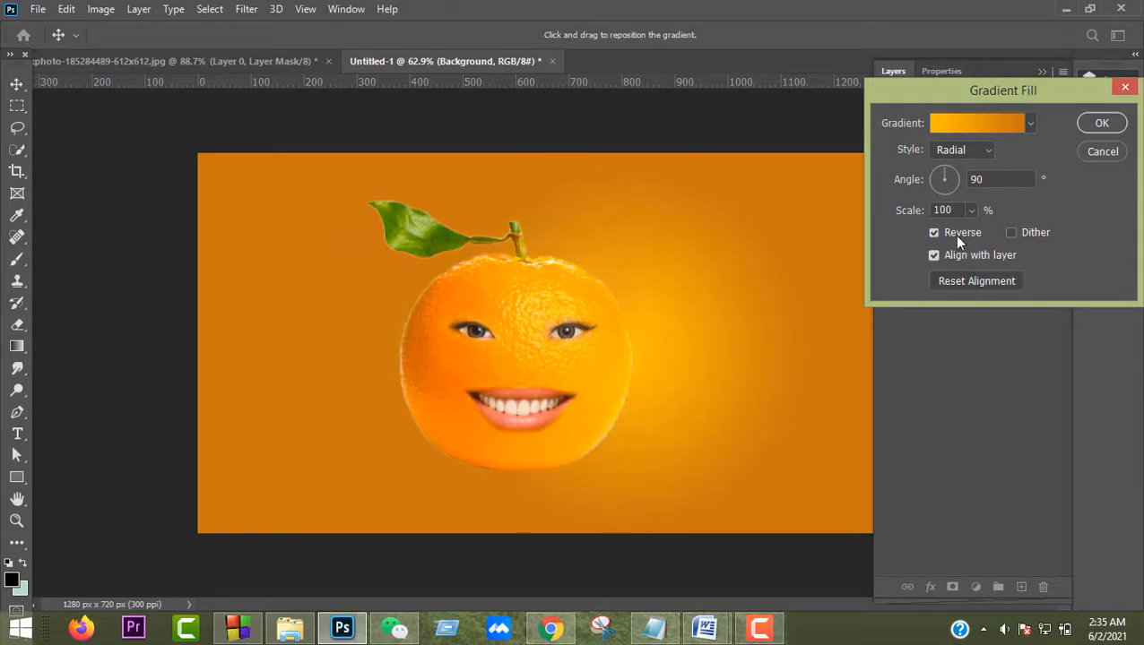
{"action": "left_click_drag", "start_coordinate": [976, 235], "coordinate": [987, 233]}
{"action": "left_click", "coordinate": [777, 350]}
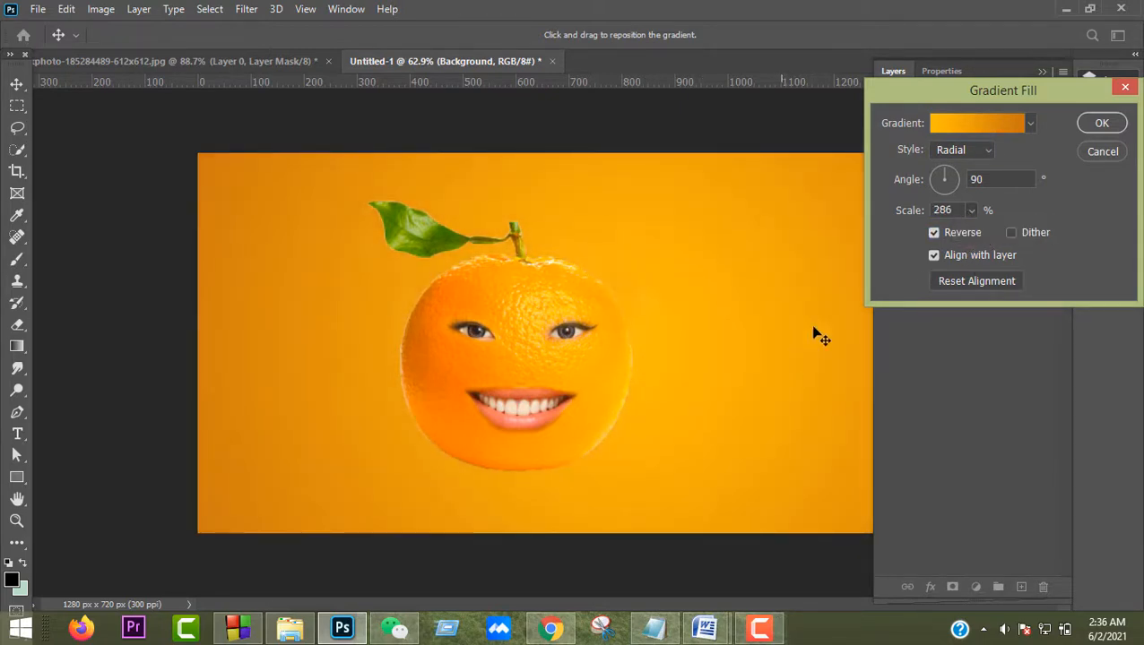
{"action": "left_click", "coordinate": [1101, 125]}
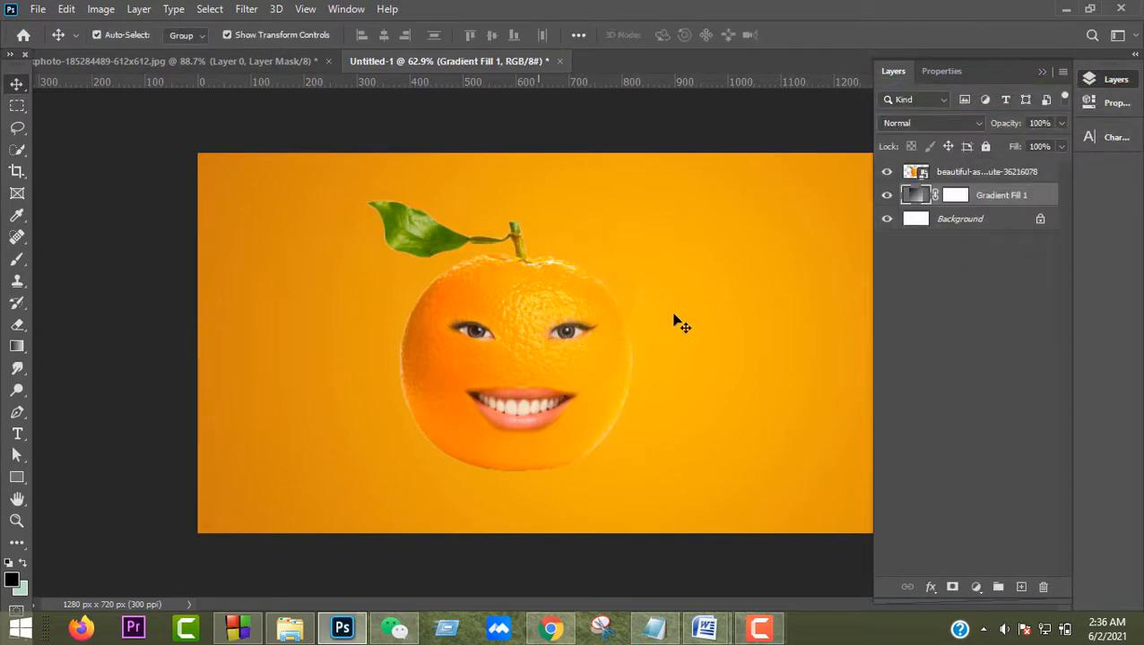
- Move the orange smart object to the right of the canvas centre and deselect it
{"action": "left_click", "coordinate": [456, 348]}
{"action": "scroll", "coordinate": [457, 349], "scroll_direction": "up", "scroll_amount": 3}
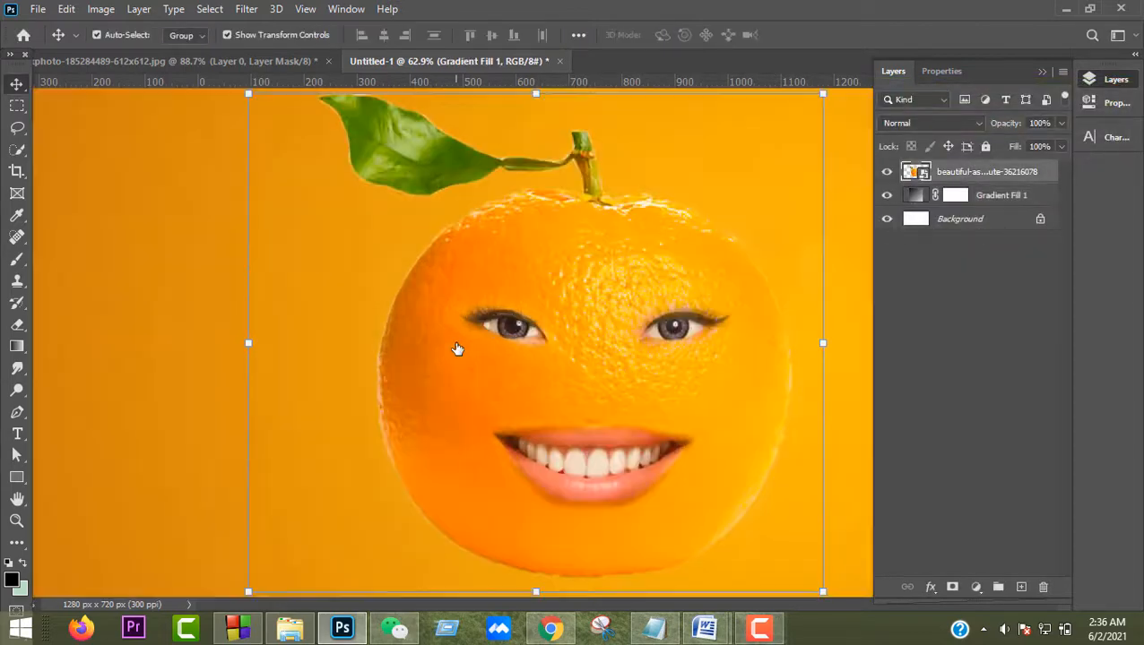
{"action": "scroll", "coordinate": [456, 352], "scroll_direction": "down", "scroll_amount": 6}
{"action": "left_click_drag", "start_coordinate": [521, 332], "coordinate": [576, 334]}
{"action": "left_click", "coordinate": [787, 321]}
{"action": "scroll", "coordinate": [662, 365], "scroll_direction": "up", "scroll_amount": 3}
{"action": "scroll", "coordinate": [664, 370], "scroll_direction": "up", "scroll_amount": 2}
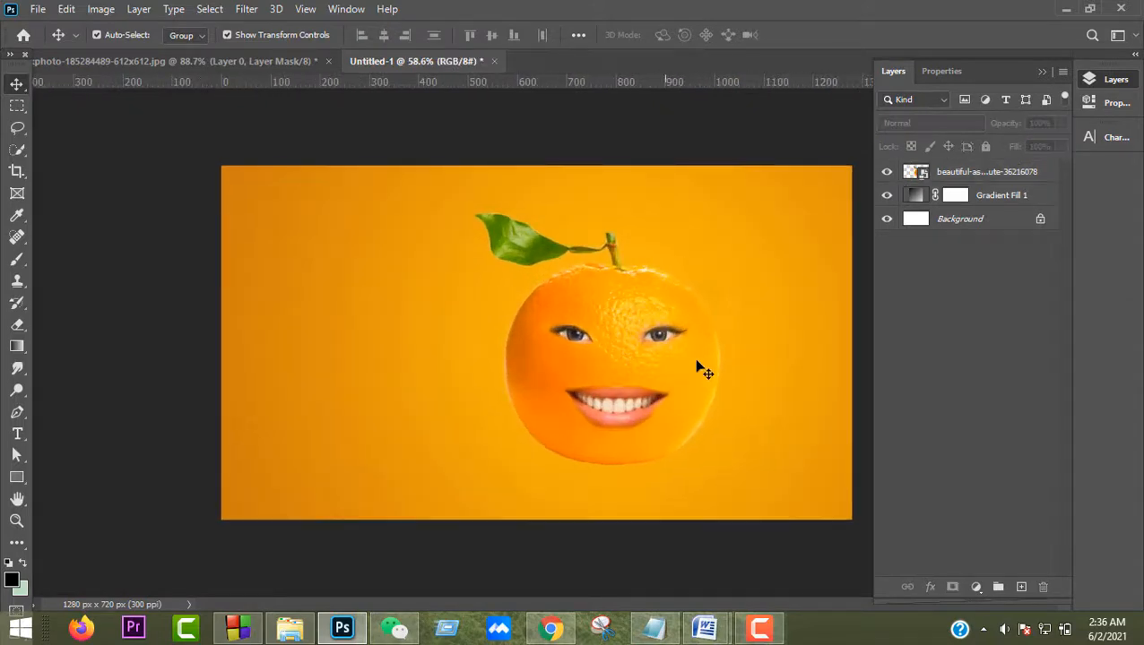
- Create a new layer above Gradient Fill 1 and paint one black dab beside the orange with a 99 px Soft Round brush
{"action": "left_click", "coordinate": [997, 196]}
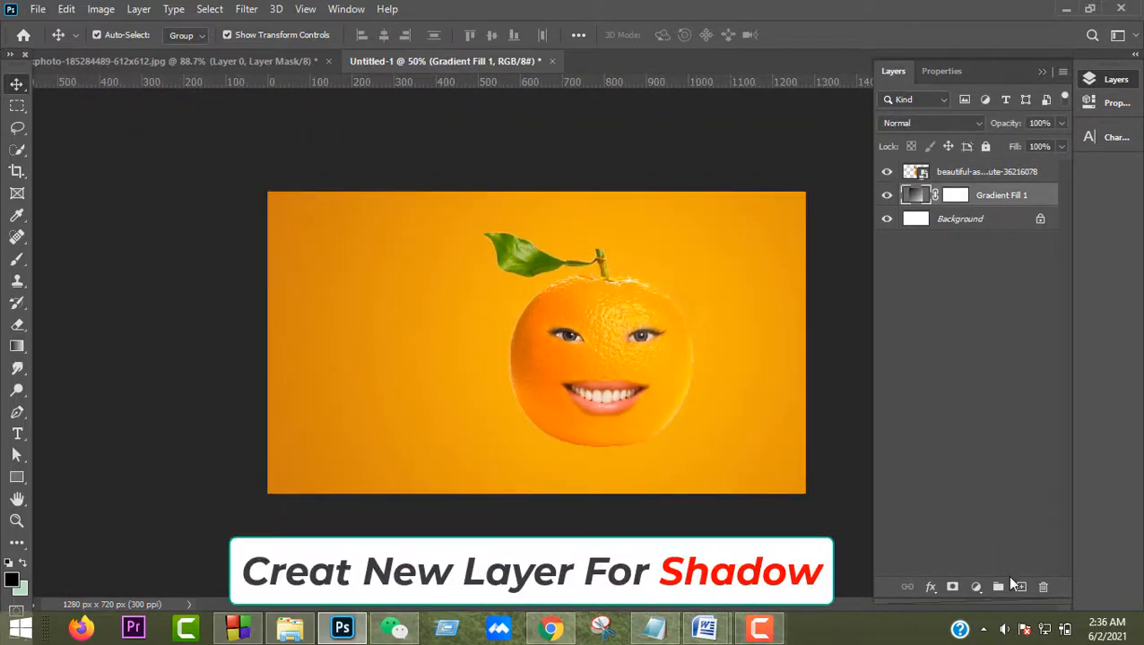
{"action": "left_click", "coordinate": [1021, 588]}
{"action": "left_click", "coordinate": [18, 259]}
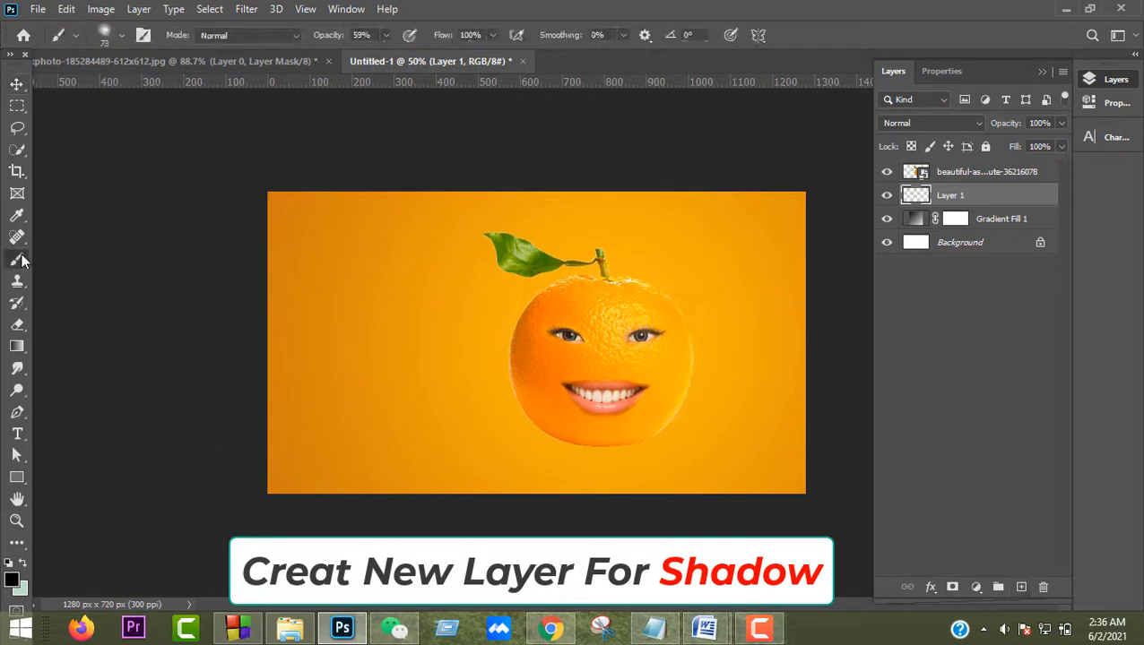
{"action": "left_click", "coordinate": [123, 35]}
{"action": "left_click_drag", "start_coordinate": [135, 91], "coordinate": [141, 92]}
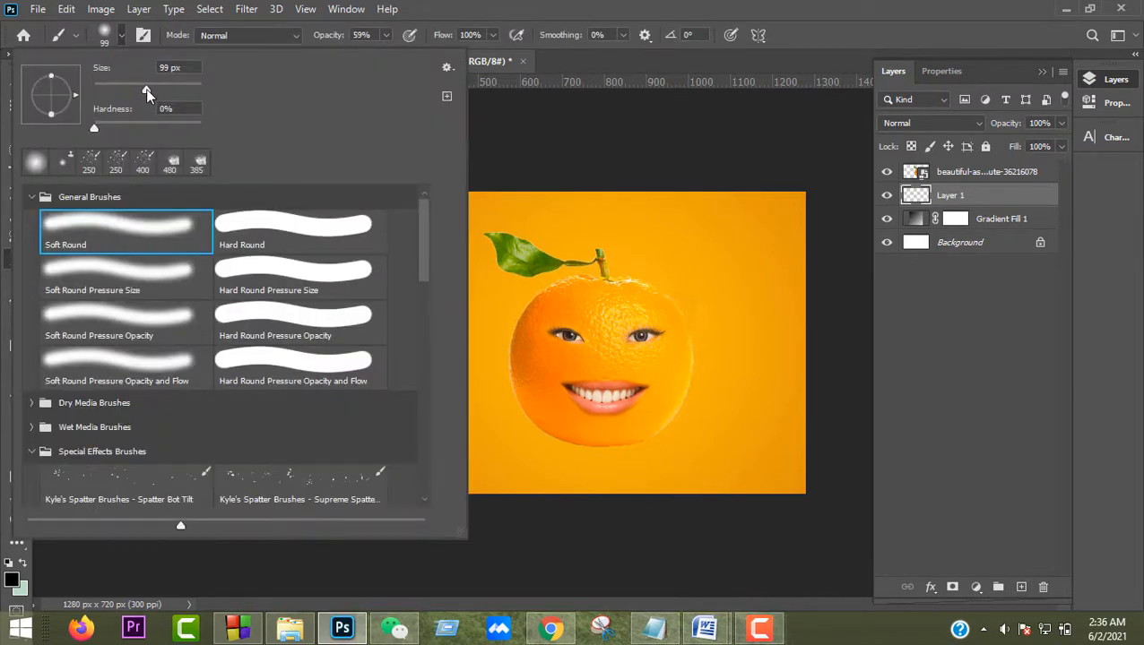
{"action": "key", "text": "Return"}
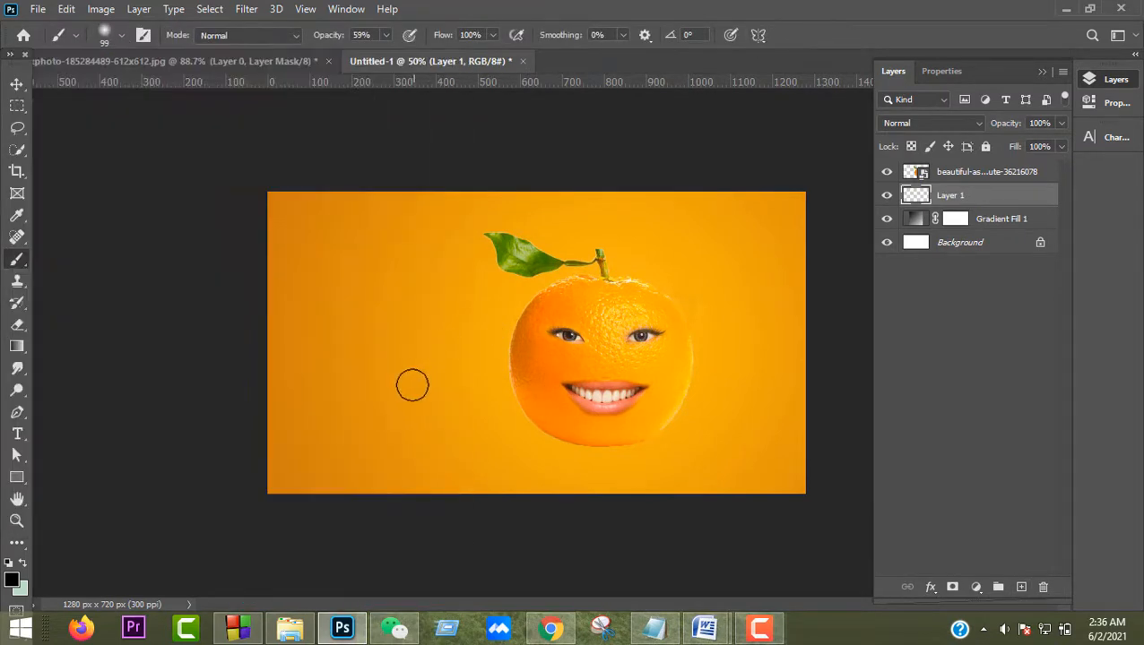
{"action": "left_click_drag", "start_coordinate": [412, 386], "coordinate": [436, 386]}
- Stretch the black dab to 516.25% width and place it beneath the base of the orange as a shadow
{"action": "left_click", "coordinate": [18, 86]}
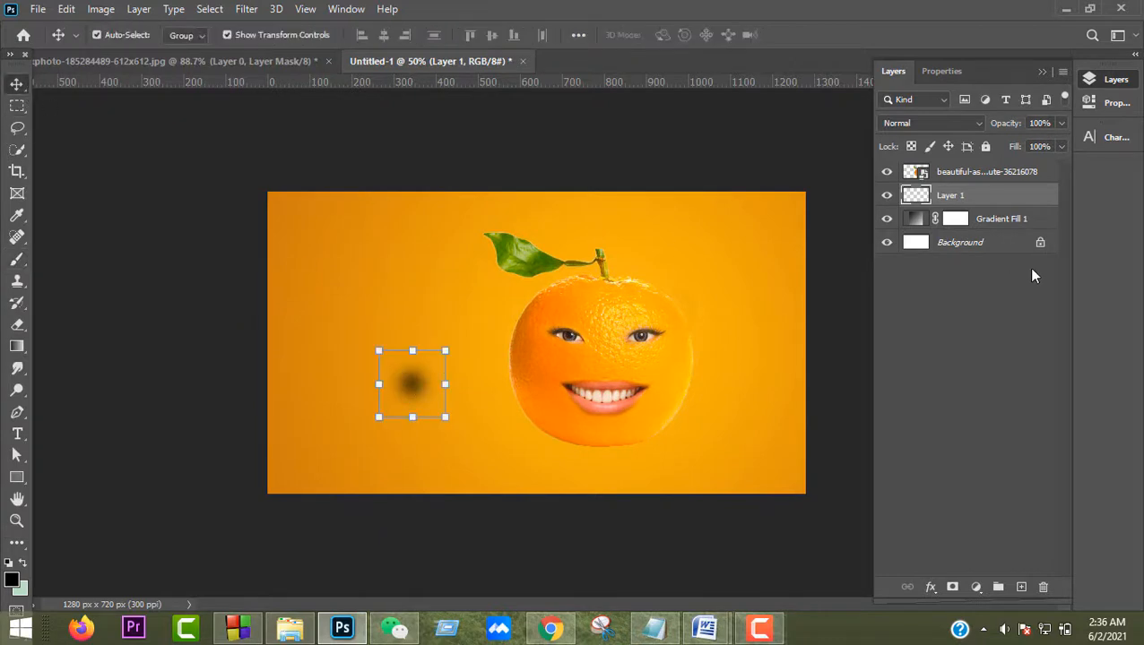
{"action": "left_click", "coordinate": [888, 196]}
{"action": "left_click", "coordinate": [887, 195]}
{"action": "left_click_drag", "start_coordinate": [446, 387], "coordinate": [602, 388]}
{"action": "left_click_drag", "start_coordinate": [667, 387], "coordinate": [671, 387]}
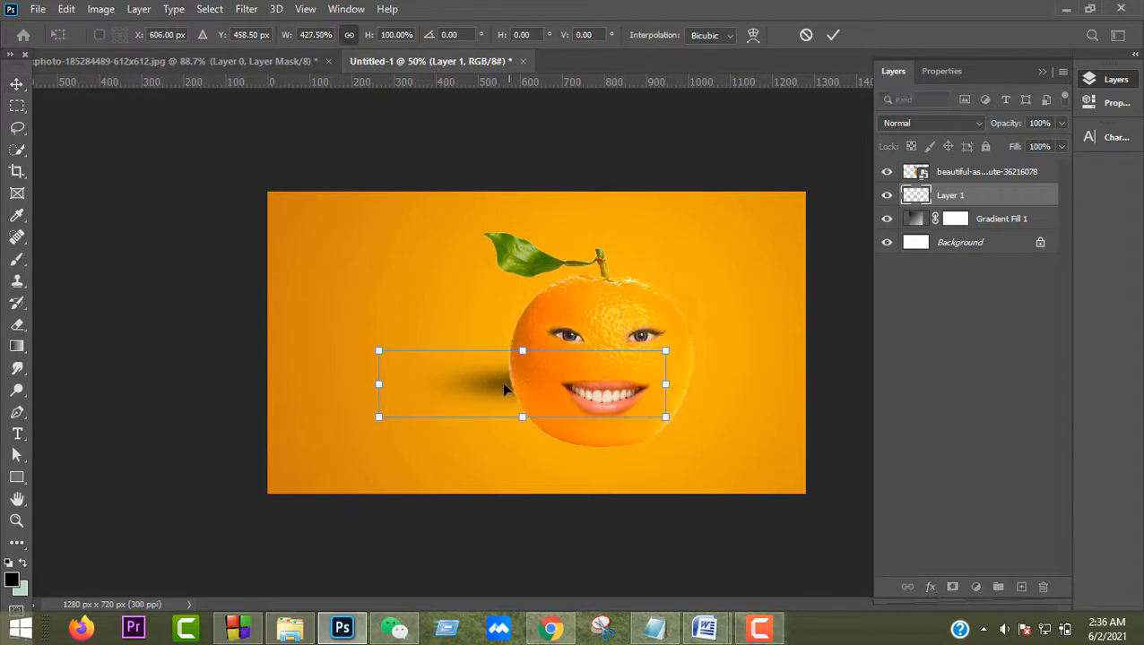
{"action": "left_click_drag", "start_coordinate": [513, 393], "coordinate": [589, 443]}
{"action": "left_click_drag", "start_coordinate": [452, 445], "coordinate": [392, 441]}
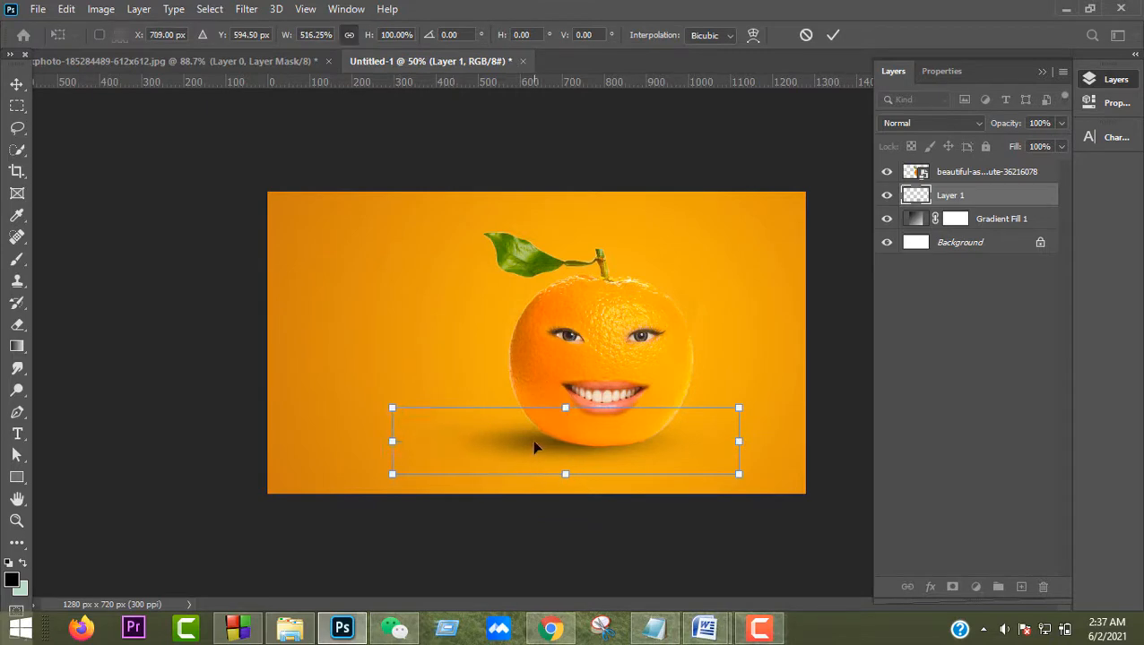
{"action": "mouse_move", "coordinate": [534, 446]}
{"action": "left_mouse_down"}
{"action": "mouse_move", "coordinate": [596, 445]}
{"action": "mouse_move", "coordinate": [506, 445]}
{"action": "mouse_move", "coordinate": [550, 445]}
{"action": "left_mouse_up"}
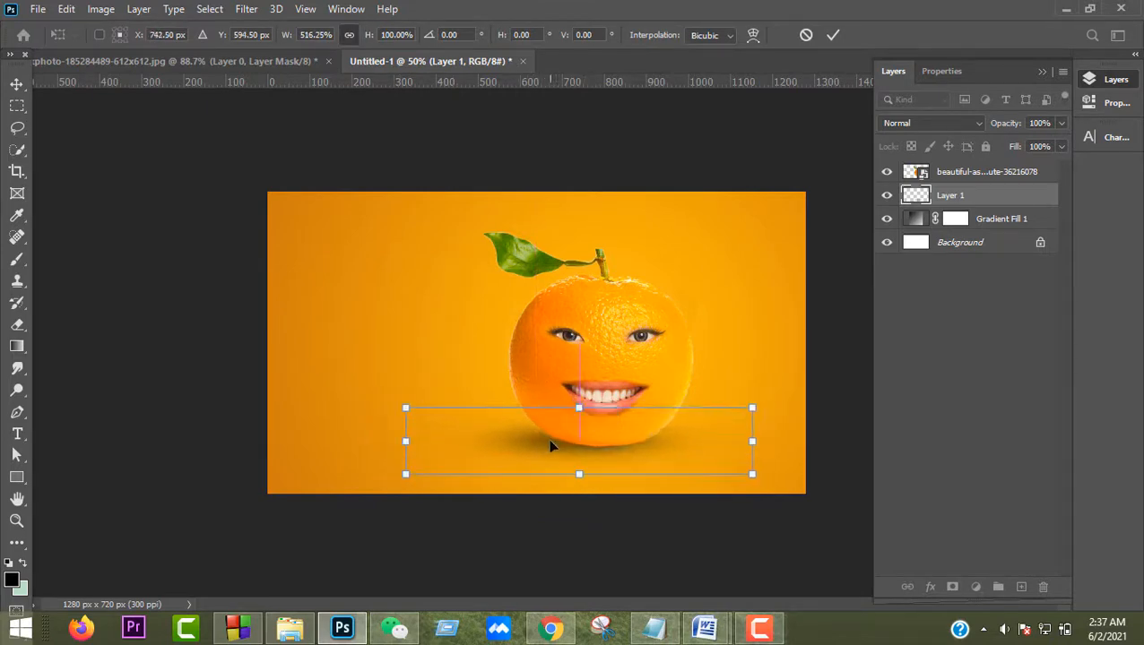
- Enlarge the shadow to 598.73% width and 115.98% height, align it under the orange and commit the transform
{"action": "left_click_drag", "start_coordinate": [405, 408], "coordinate": [346, 390]}
{"action": "left_click_drag", "start_coordinate": [503, 453], "coordinate": [509, 448]}
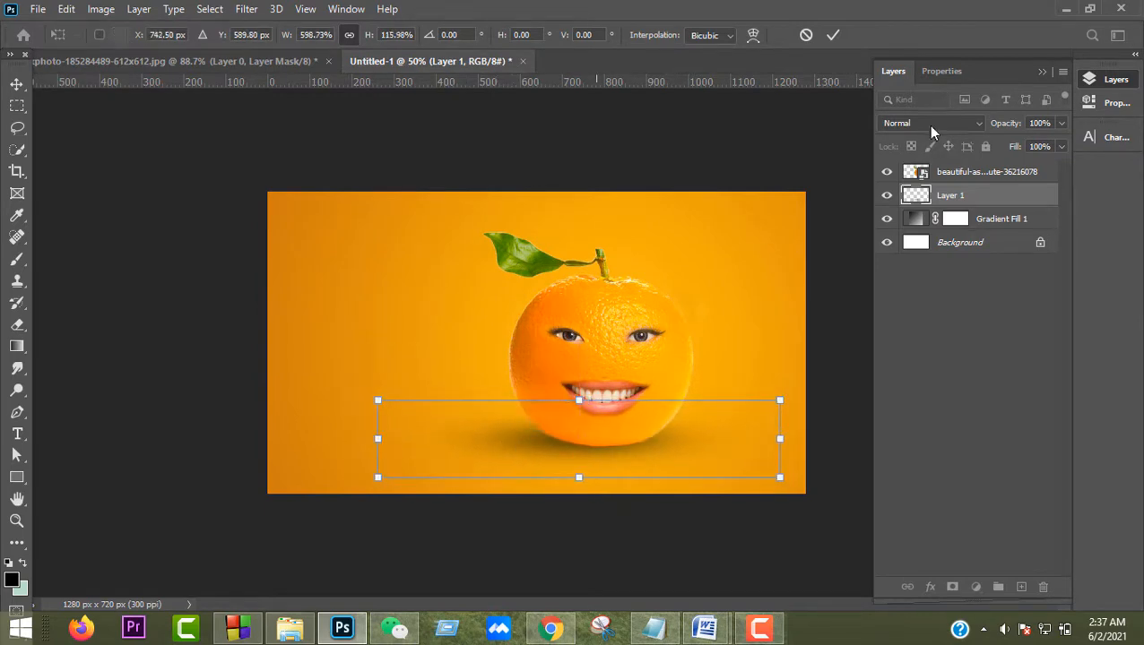
{"action": "key", "text": "Return"}
{"action": "scroll", "coordinate": [724, 348], "scroll_direction": "up", "scroll_amount": 4}
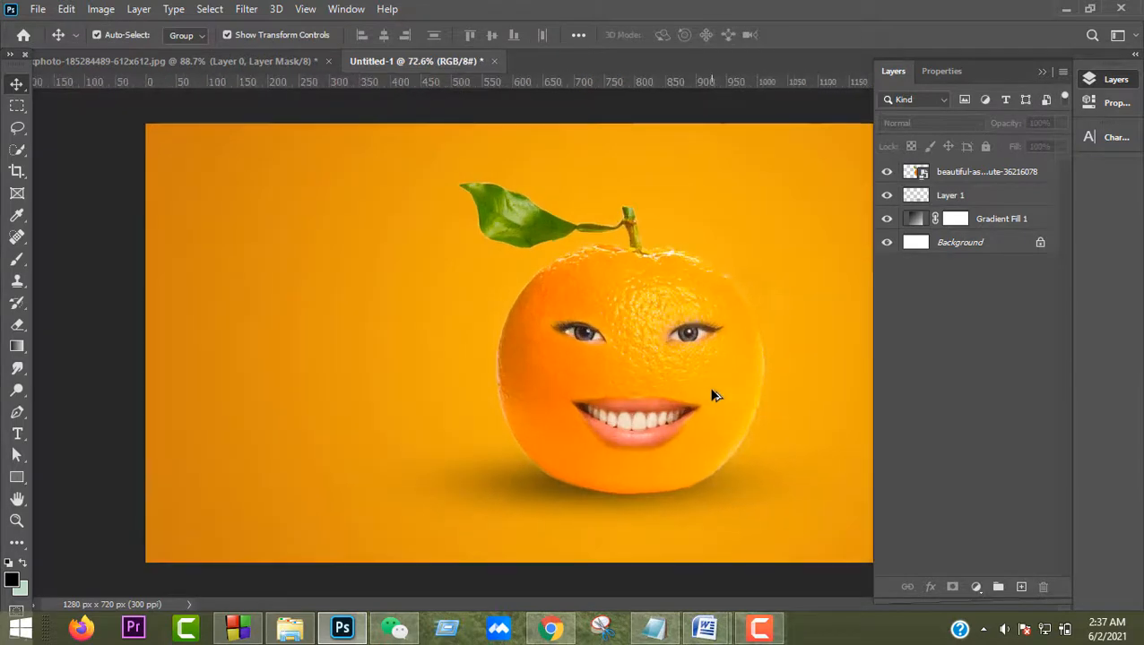
{"action": "scroll", "coordinate": [695, 408], "scroll_direction": "down", "scroll_amount": 2}
{"action": "scroll", "coordinate": [638, 470], "scroll_direction": "down", "scroll_amount": 2}
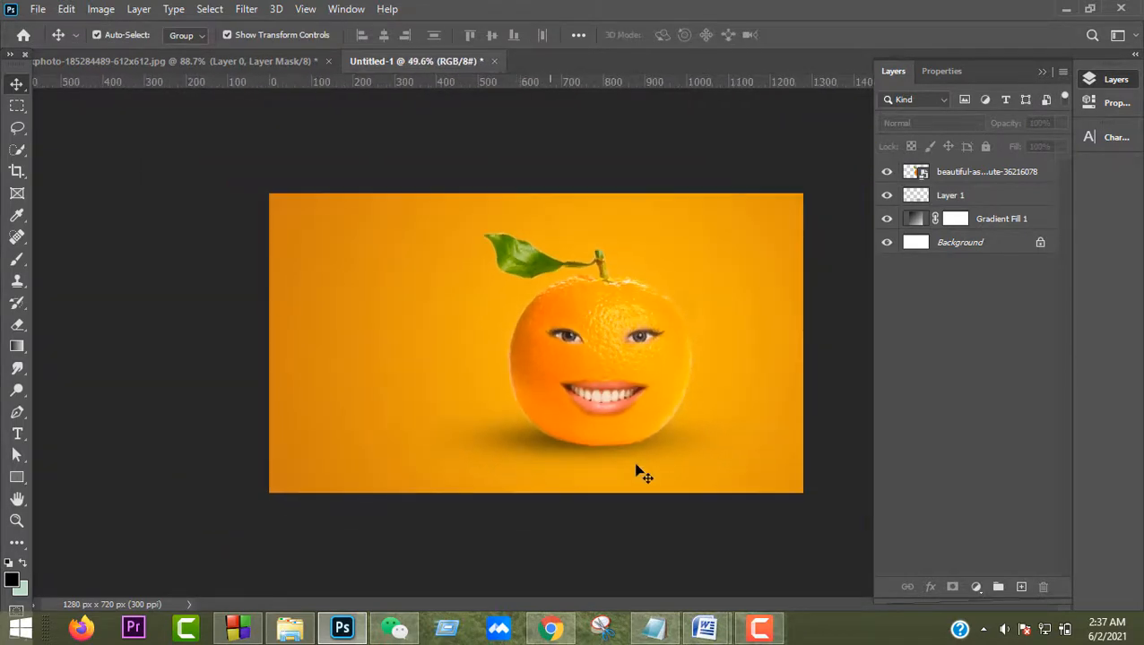
- Select the orange and its shadow together, move them horizontally to the centre of the canvas and deselect them
{"action": "scroll", "coordinate": [642, 464], "scroll_direction": "up", "scroll_amount": 1}
{"action": "left_click", "coordinate": [520, 451]}
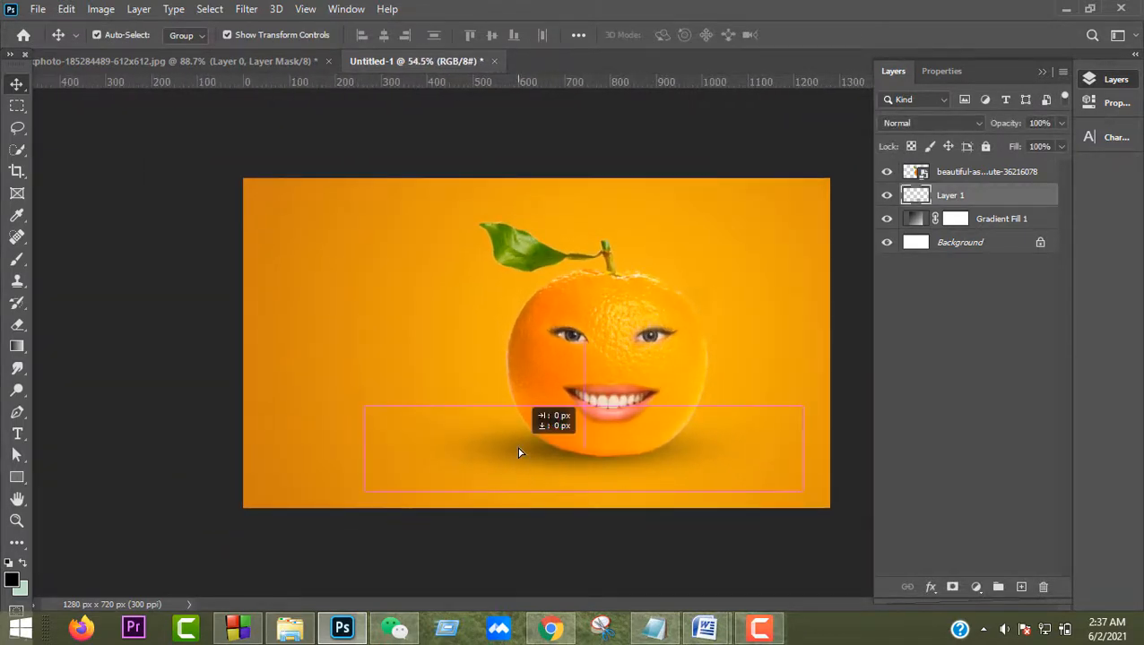
{"action": "left_click", "coordinate": [714, 153]}
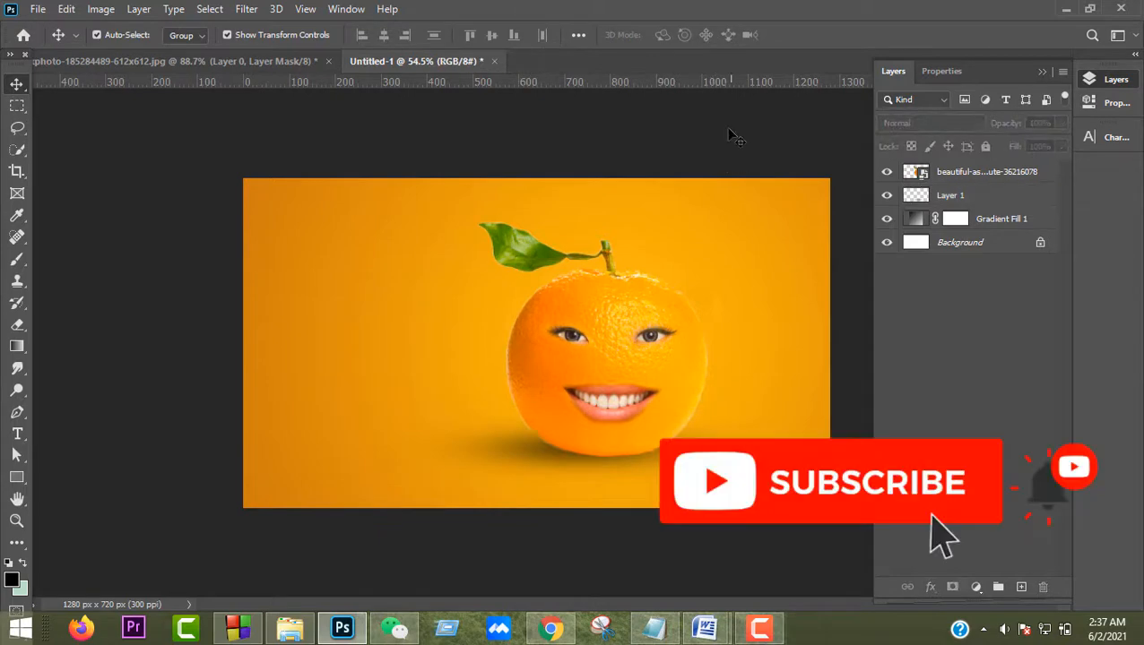
{"action": "left_click_drag", "start_coordinate": [733, 133], "coordinate": [544, 536]}
{"action": "left_click_drag", "start_coordinate": [599, 411], "coordinate": [526, 408]}
{"action": "left_click", "coordinate": [663, 141]}
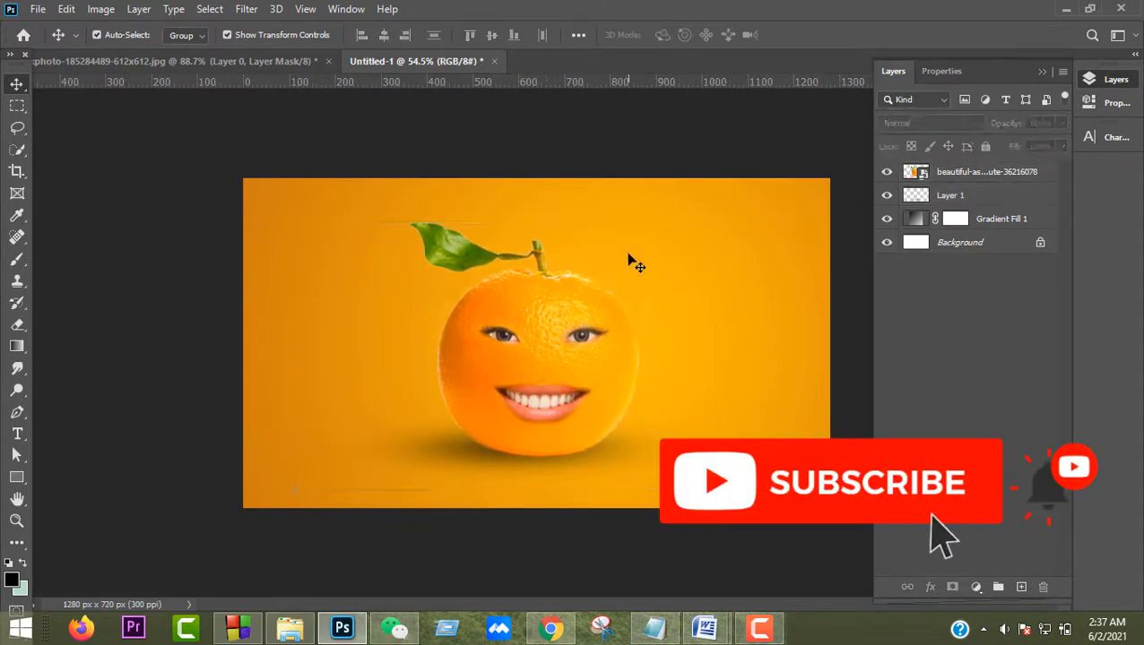
- View the finished orange composition in full screen mode, fitted to the screen
{"action": "key", "text": "f"}
{"action": "key", "text": "f"}
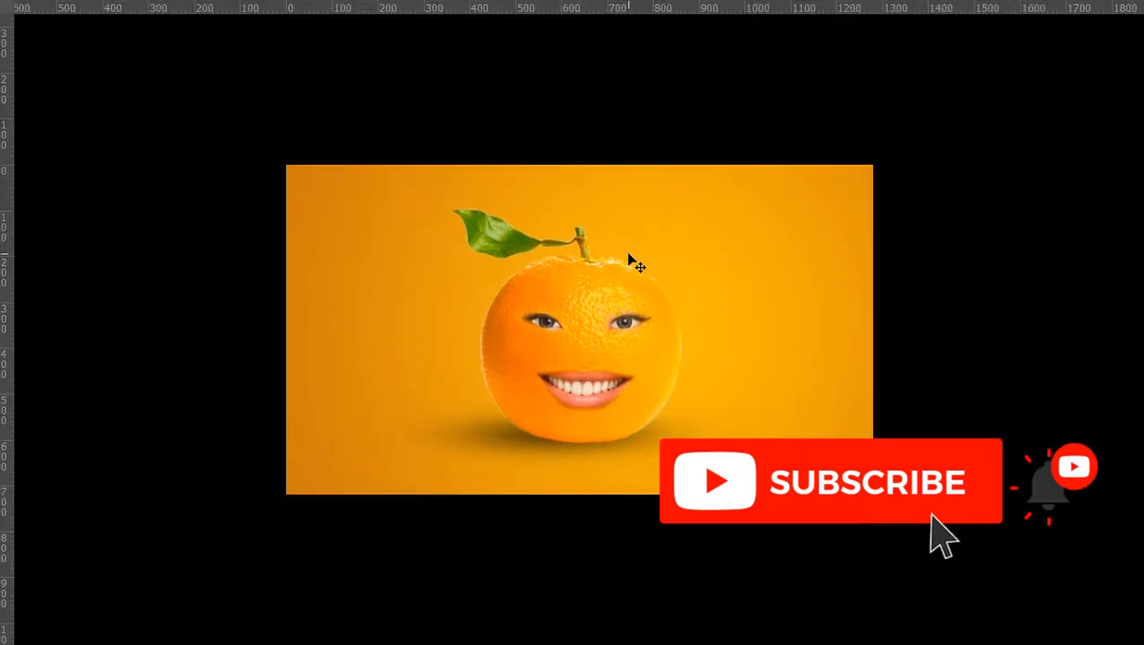
{"action": "key", "text": "ctrl+0"}
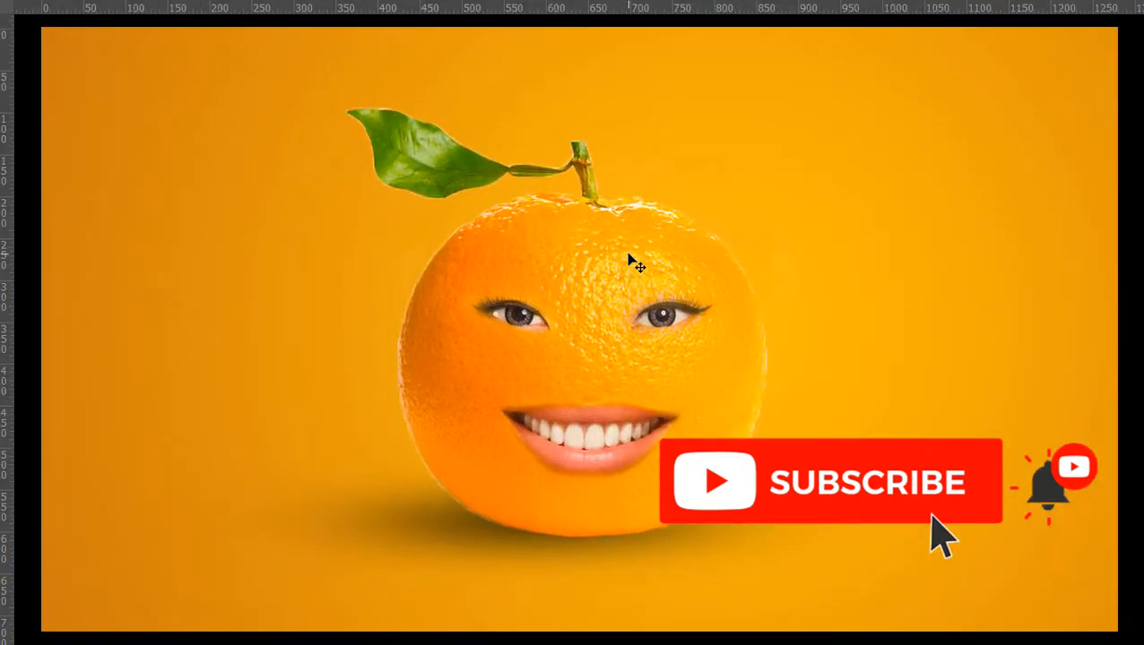
{"action": "key", "text": "f"}
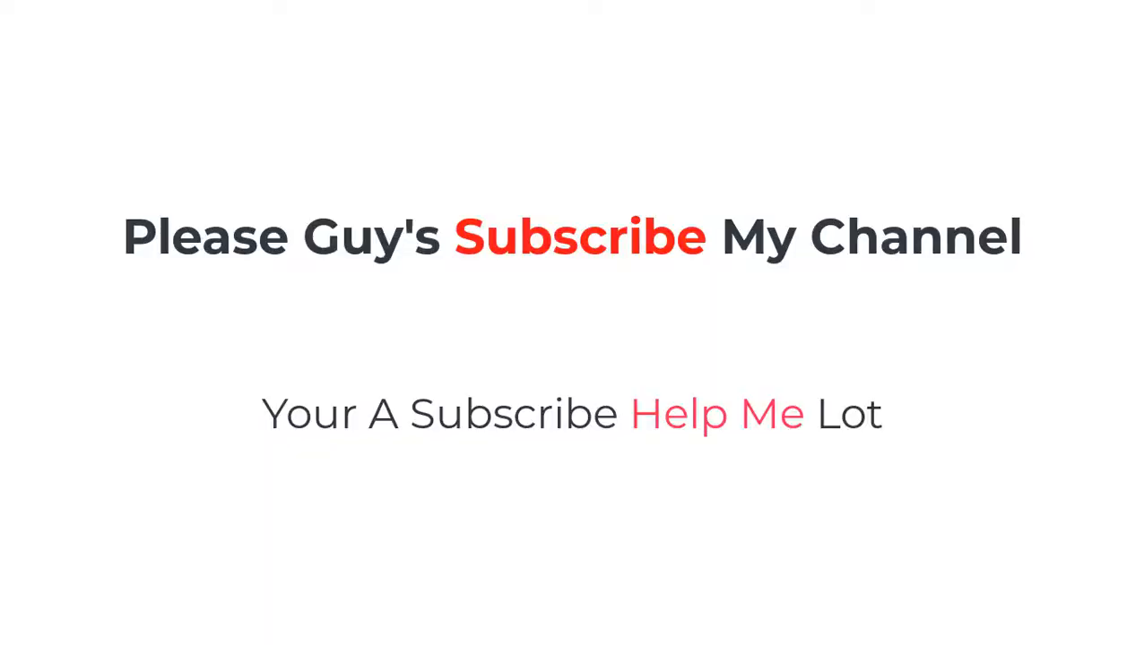